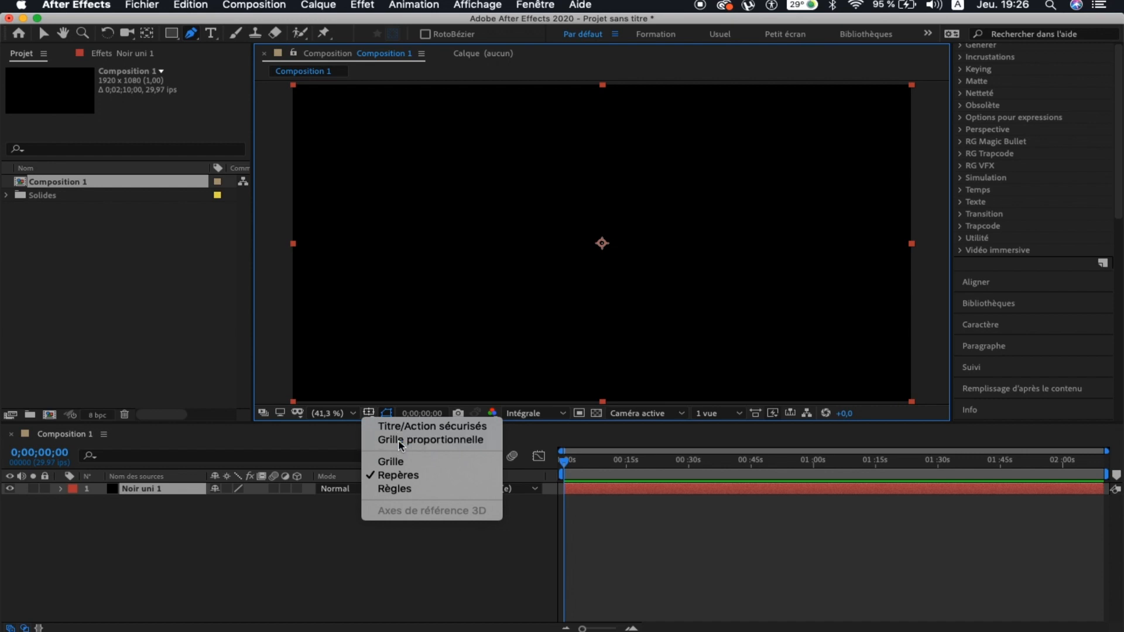
# Step: Show the proportional grid and draw an open three-point, left-pointing V-shaped mask path on the Noir uni 1 layer, following grid intersections
pyautogui.click(396, 441)
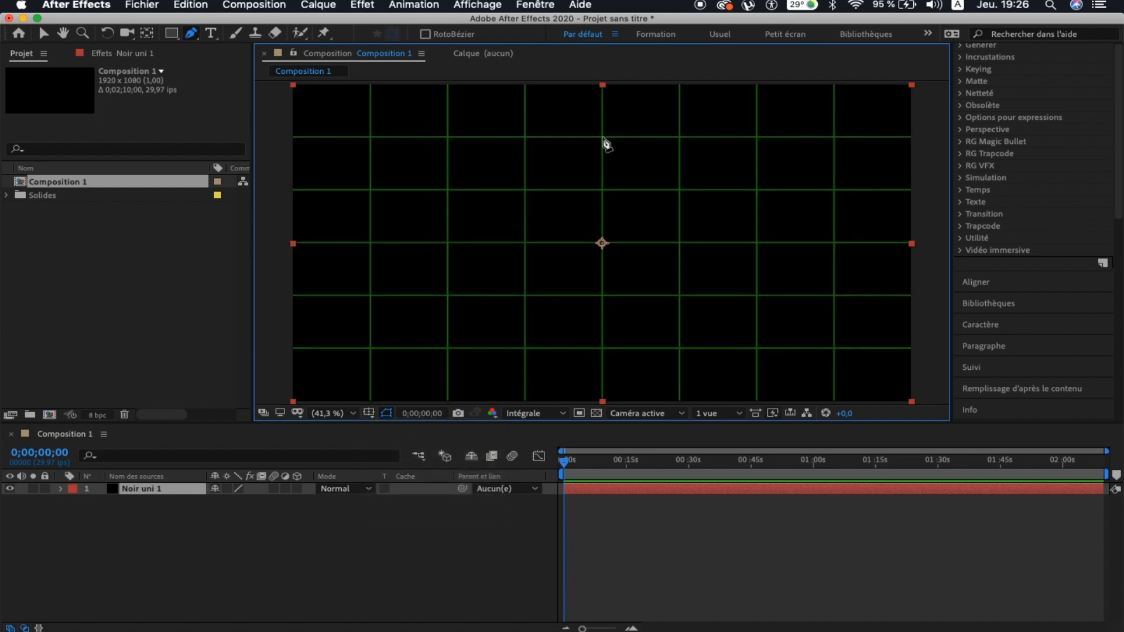
pyautogui.click(602, 138)
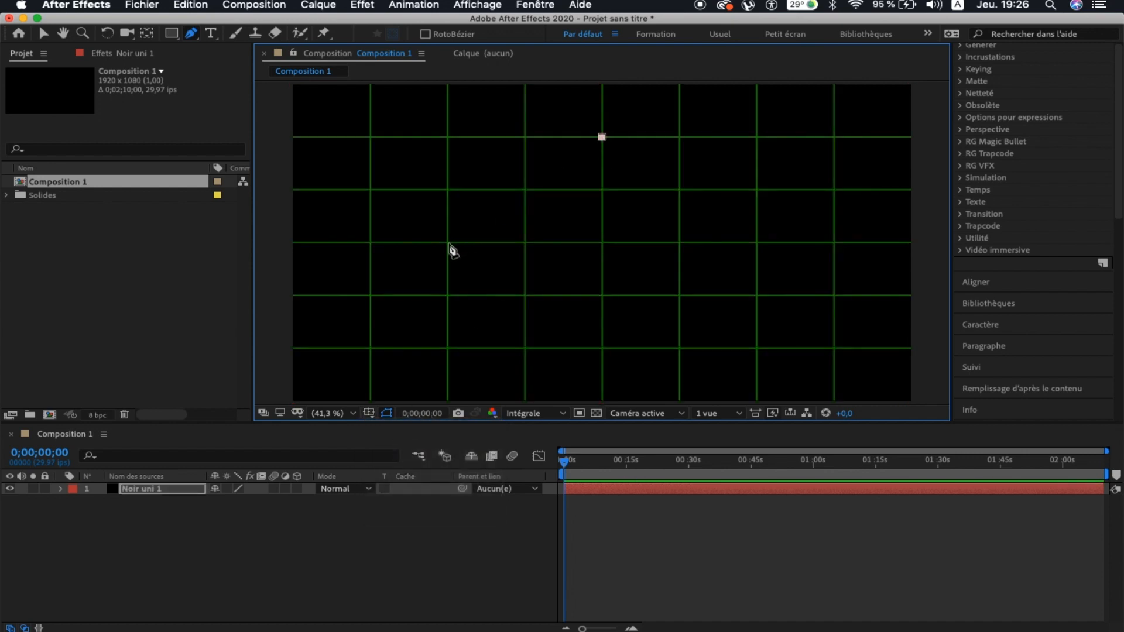
pyautogui.click(448, 244)
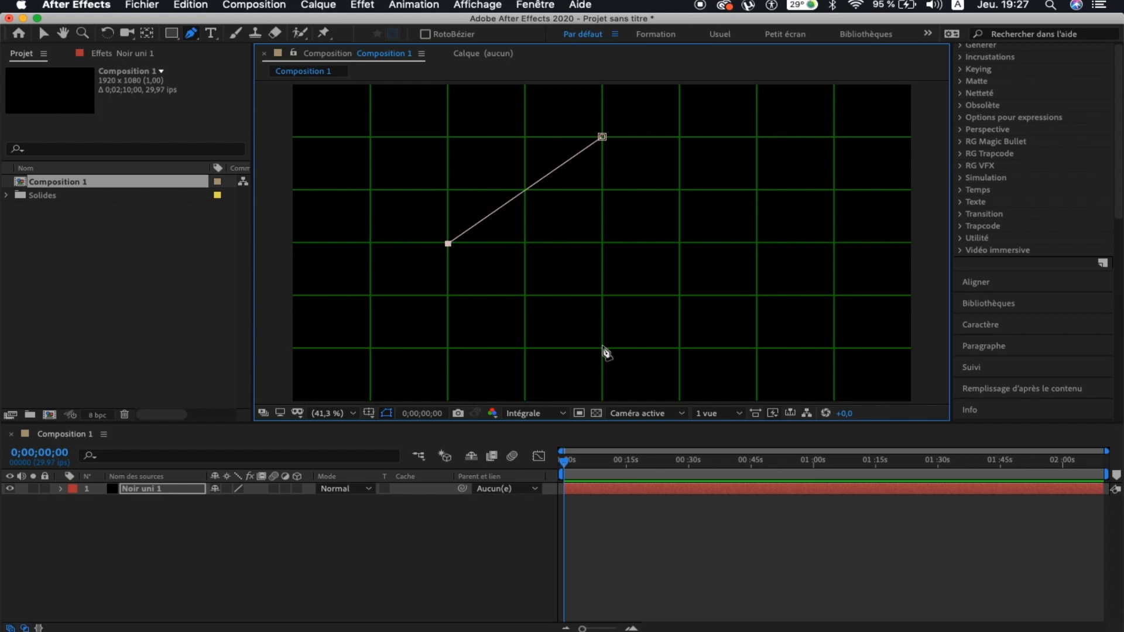
pyautogui.click(601, 350)
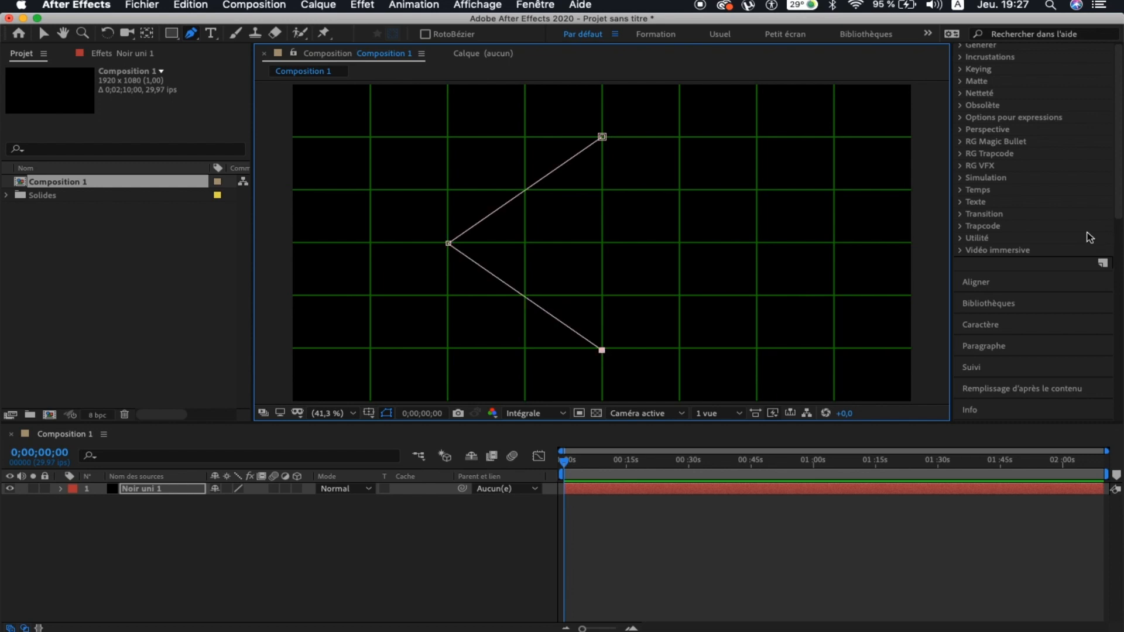
# Step: Search the effects for "spe" and apply Spectre audio to the Noir uni 1 layer
pyautogui.scroll(10, 1051, 165)
pyautogui.click(1019, 114)
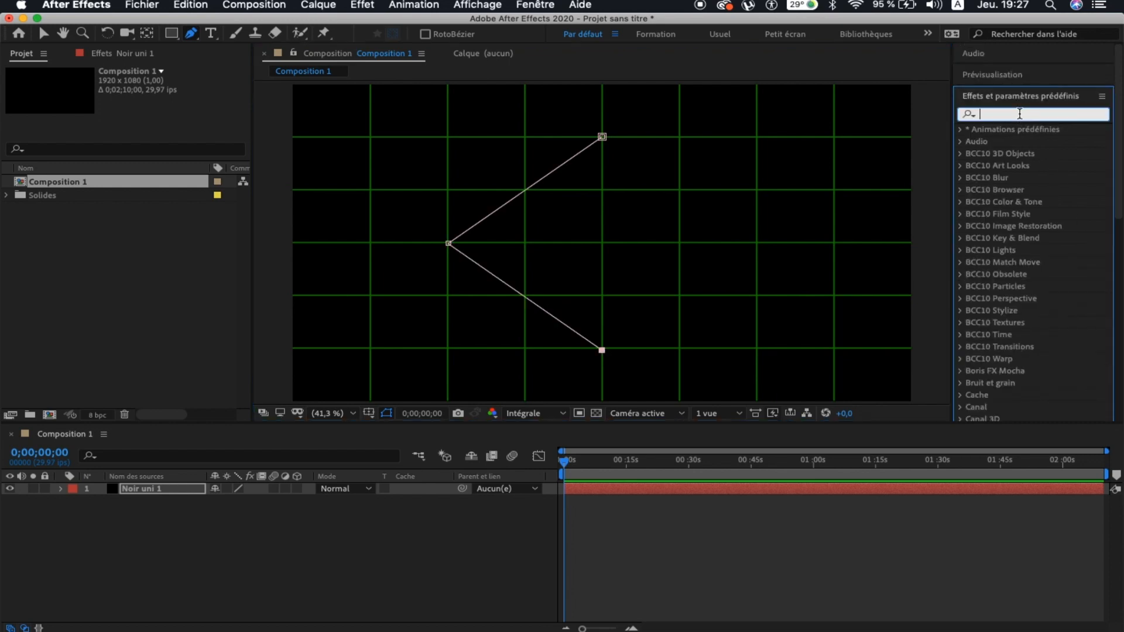
pyautogui.write('spe')
pyautogui.click(1030, 166)
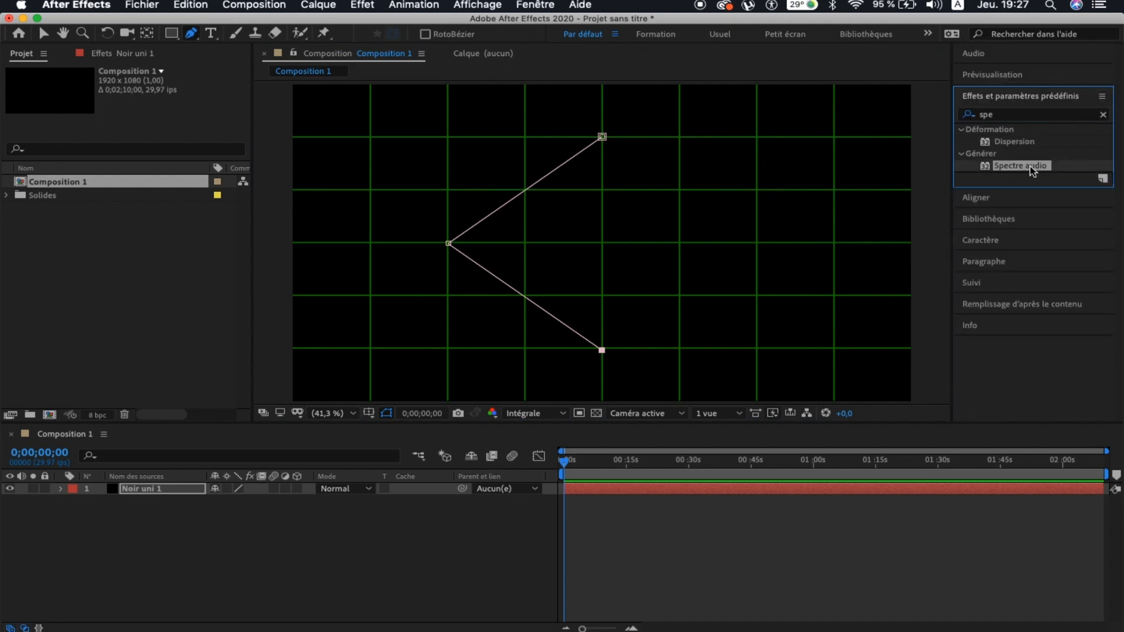
pyautogui.moveTo(1030, 166); pyautogui.dragTo(638, 492)
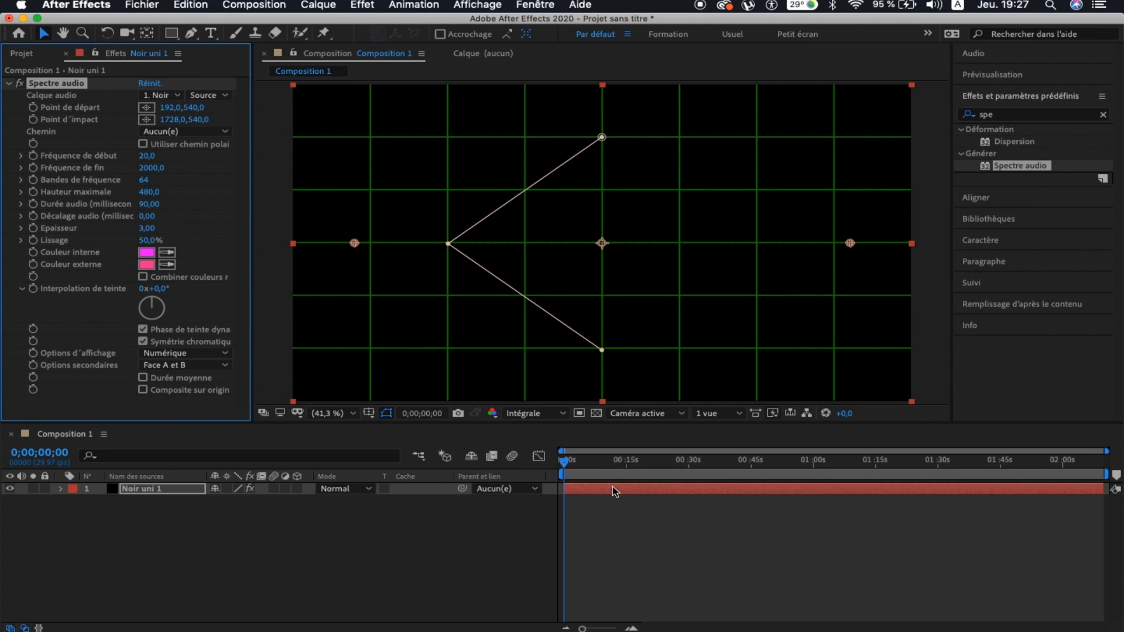
# Step: Hide the proportional grid and set the Spectre audio path (Chemin) to Masque 1
pyautogui.click(368, 414)
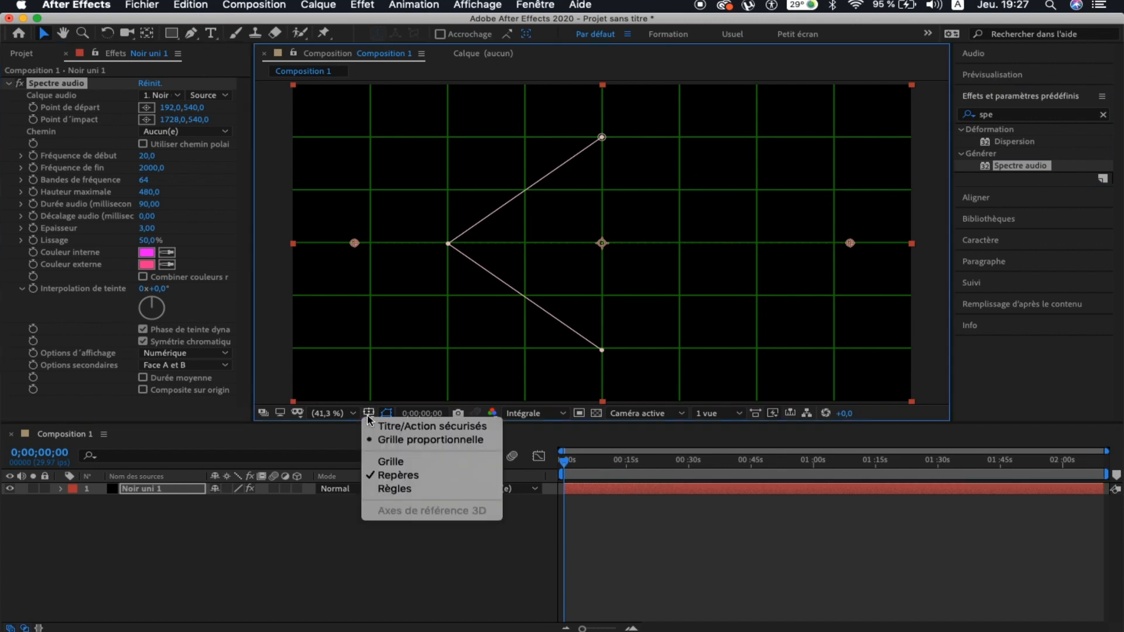
pyautogui.click(393, 440)
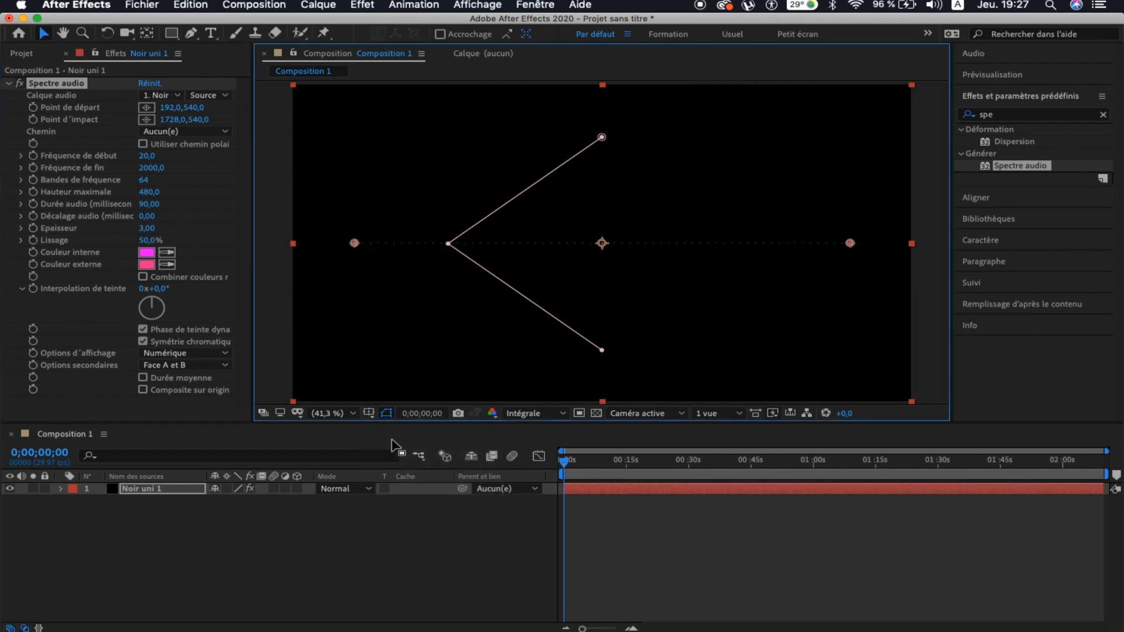
pyautogui.click(187, 131)
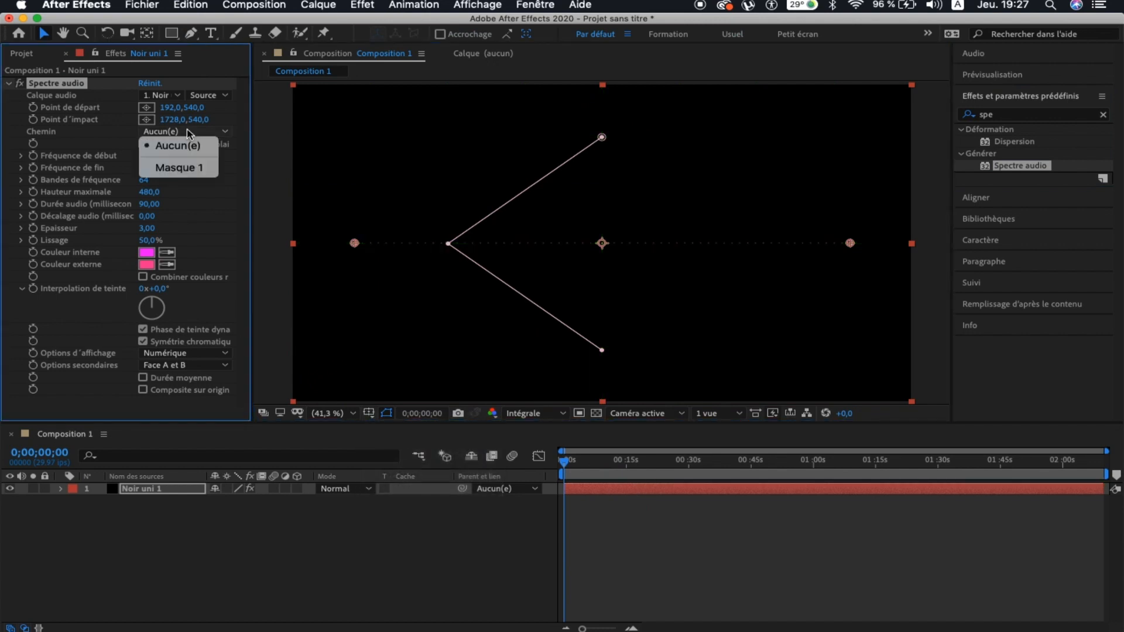
pyautogui.click(189, 171)
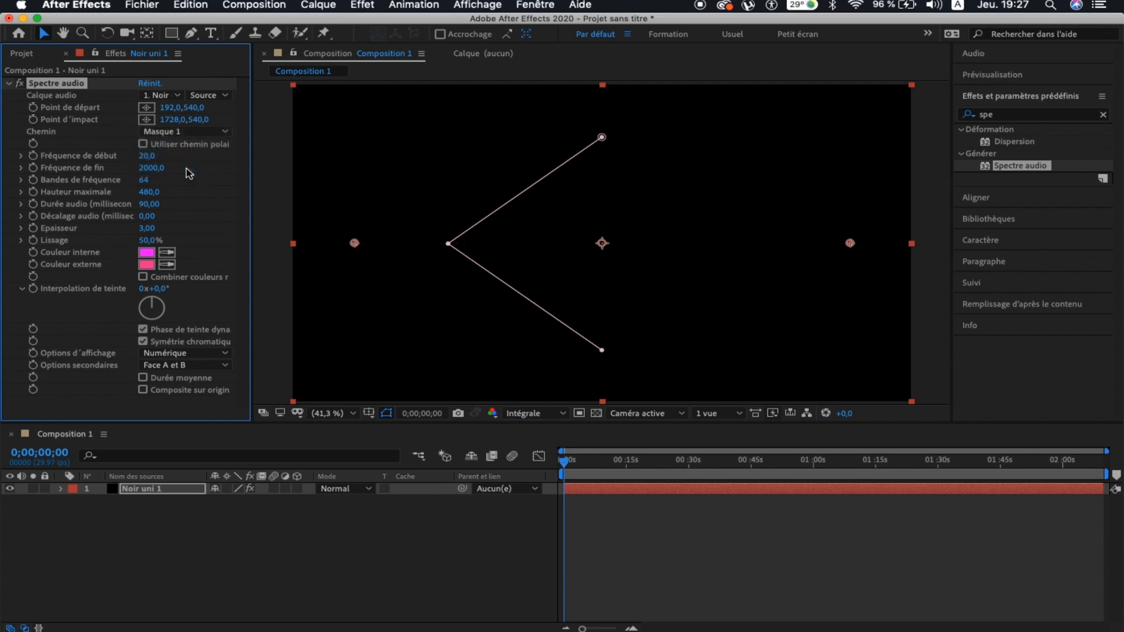
# Step: Set the Spectre audio start frequency to 250, end frequency to 1200, frequency bands to 78 and maximum height to 1300
pyautogui.click(146, 157)
pyautogui.write('250')
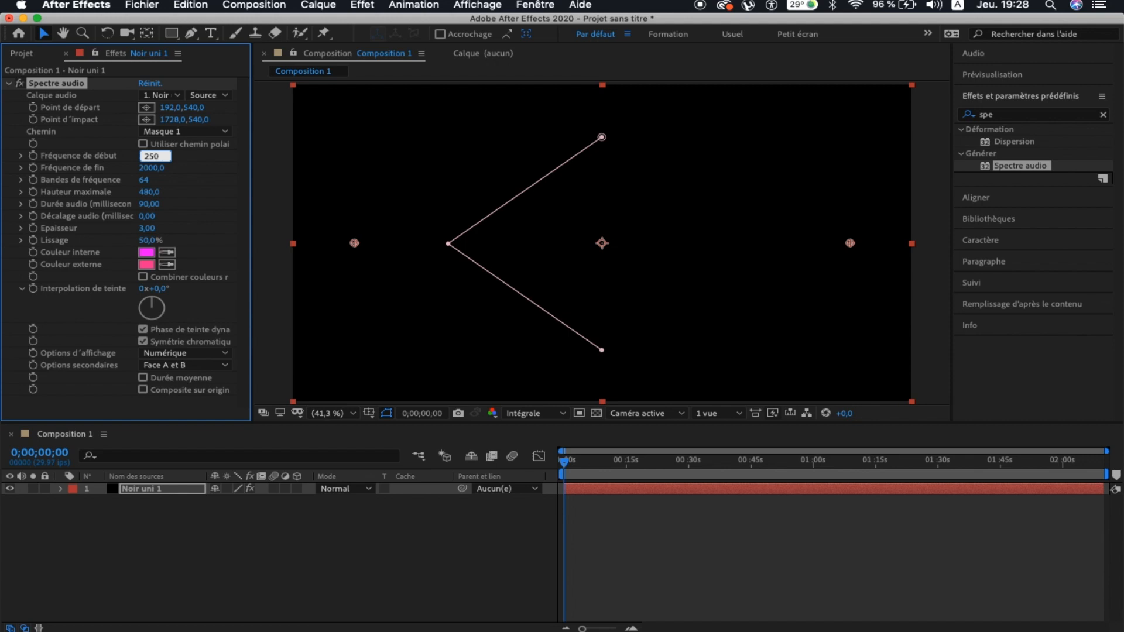
pyautogui.click(156, 169)
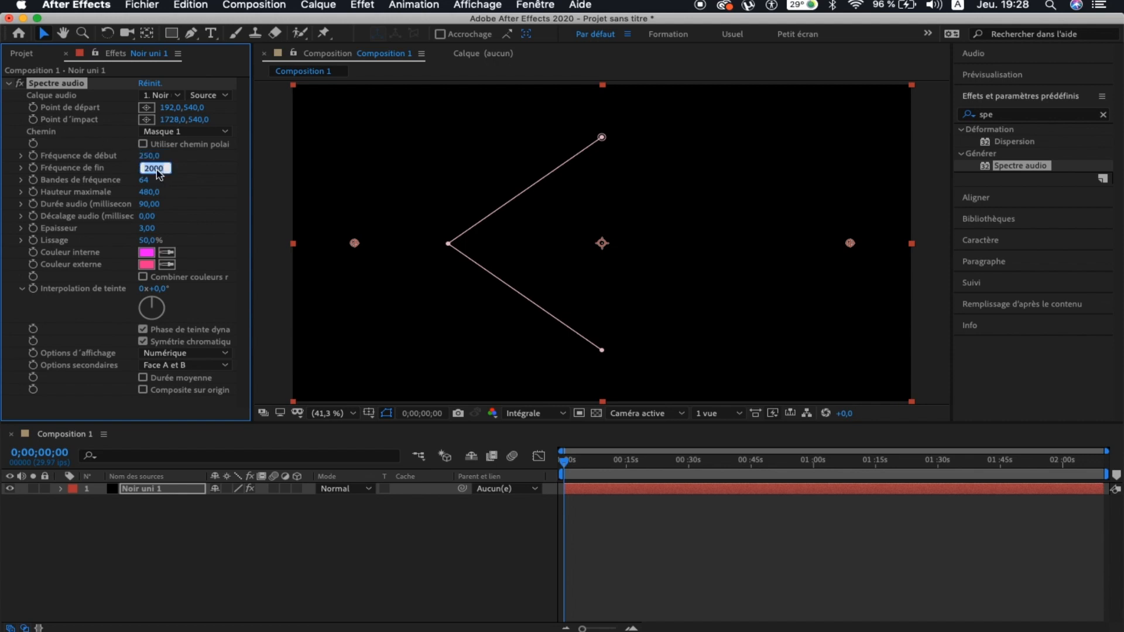
pyautogui.write('1200')
pyautogui.click(146, 181)
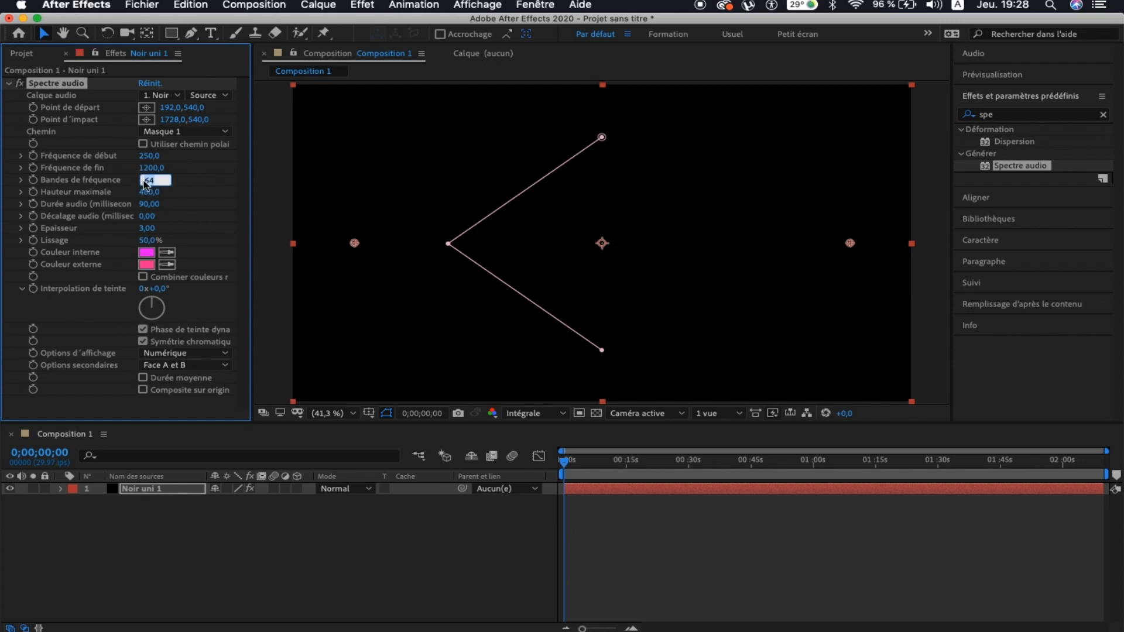
pyautogui.write('78')
pyautogui.click(148, 194)
pyautogui.write('1300')
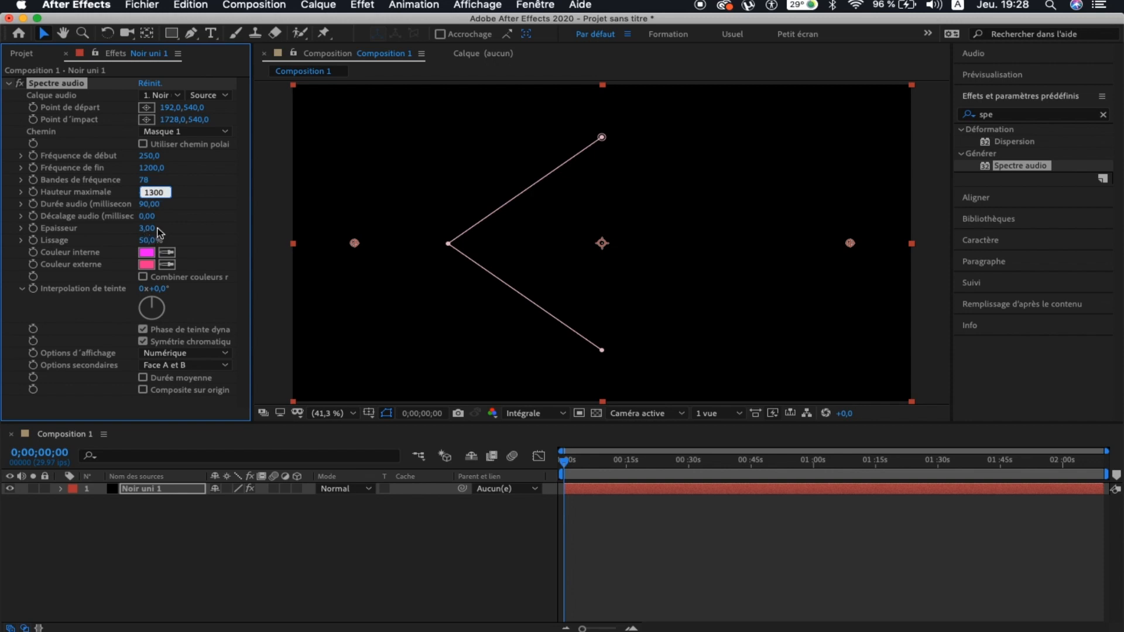
# Step: Set the spectrum's inner colour to yellow-green D7FF00 and its outer colour to red FB050B
pyautogui.click(146, 254)
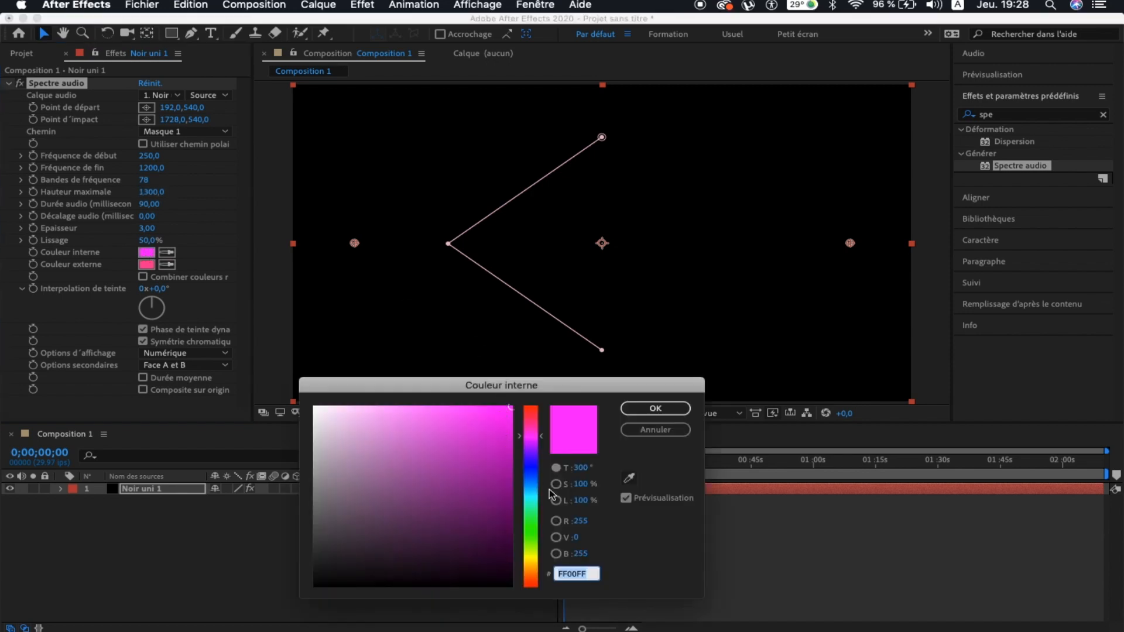
pyautogui.click(531, 553)
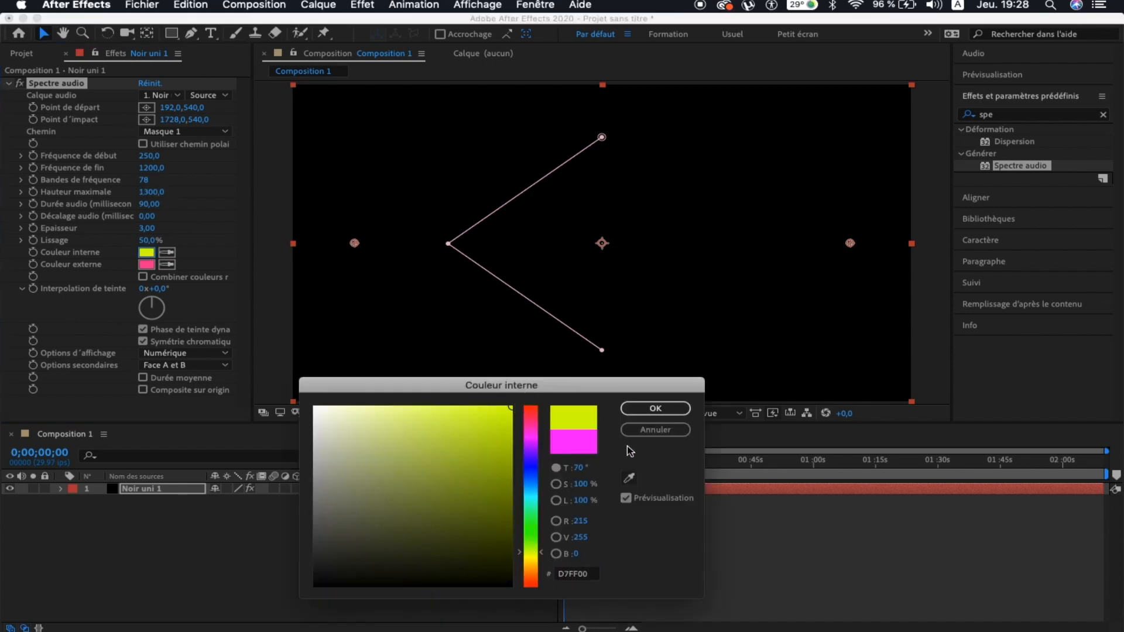
pyautogui.click(656, 408)
pyautogui.click(145, 265)
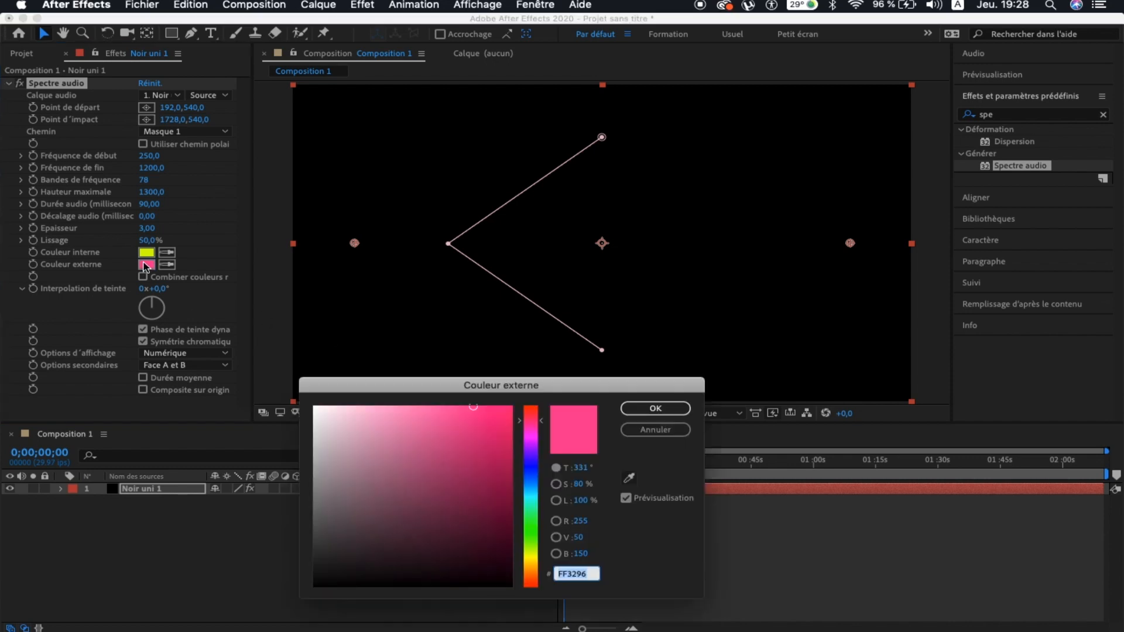
pyautogui.click(530, 407)
pyautogui.click(508, 408)
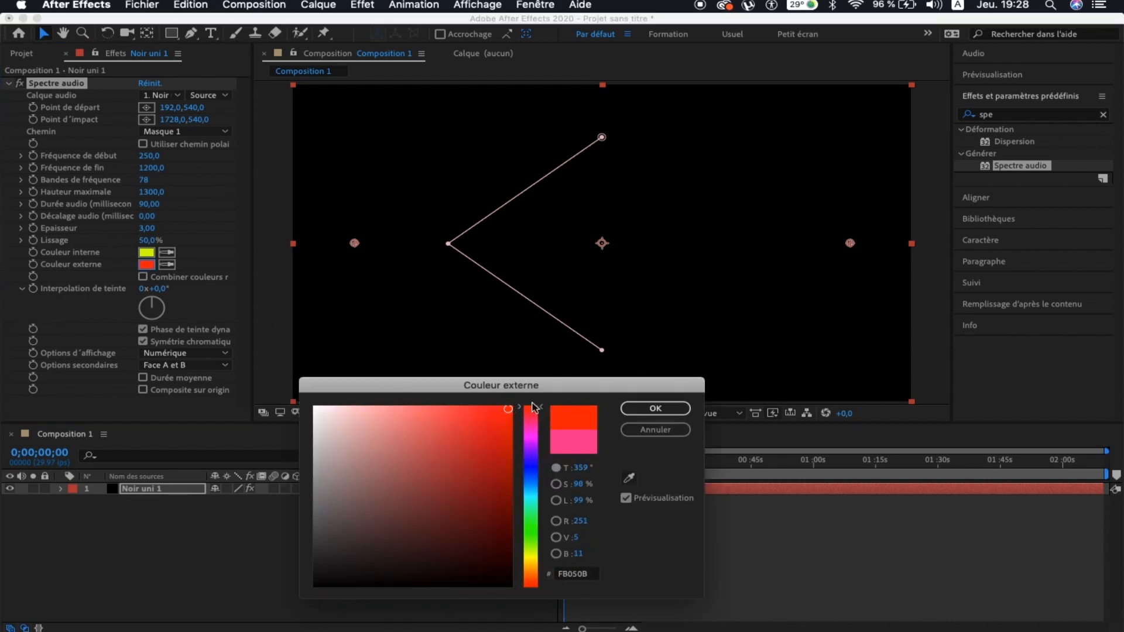
pyautogui.click(655, 408)
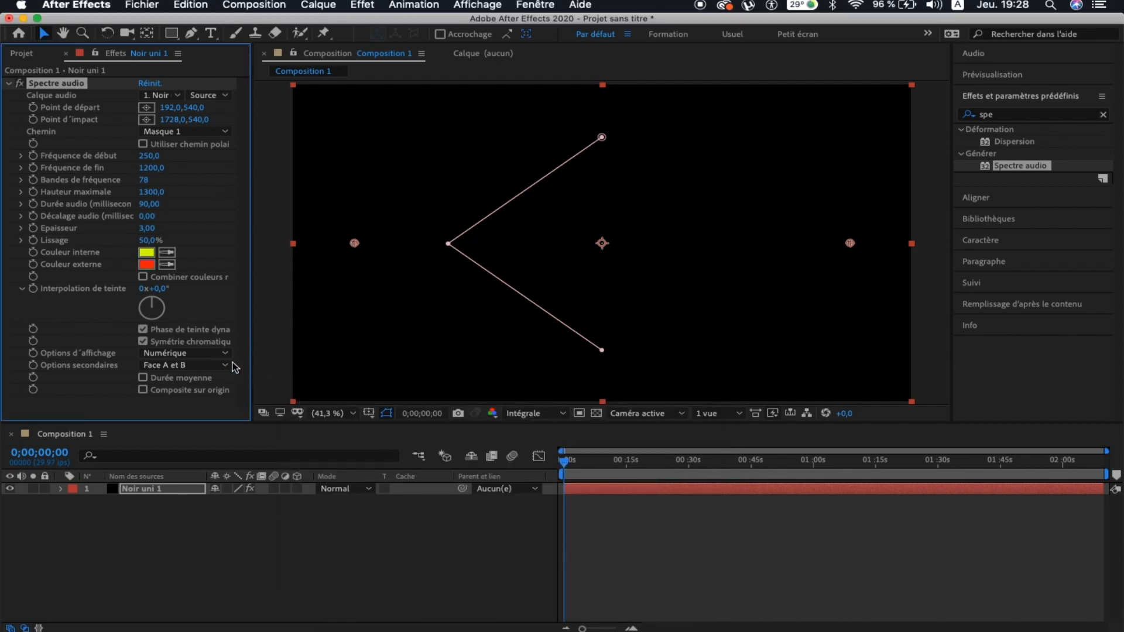
# Step: Set the spectrum's display option to Lignes analogiques and its side option to Face A
pyautogui.click(212, 354)
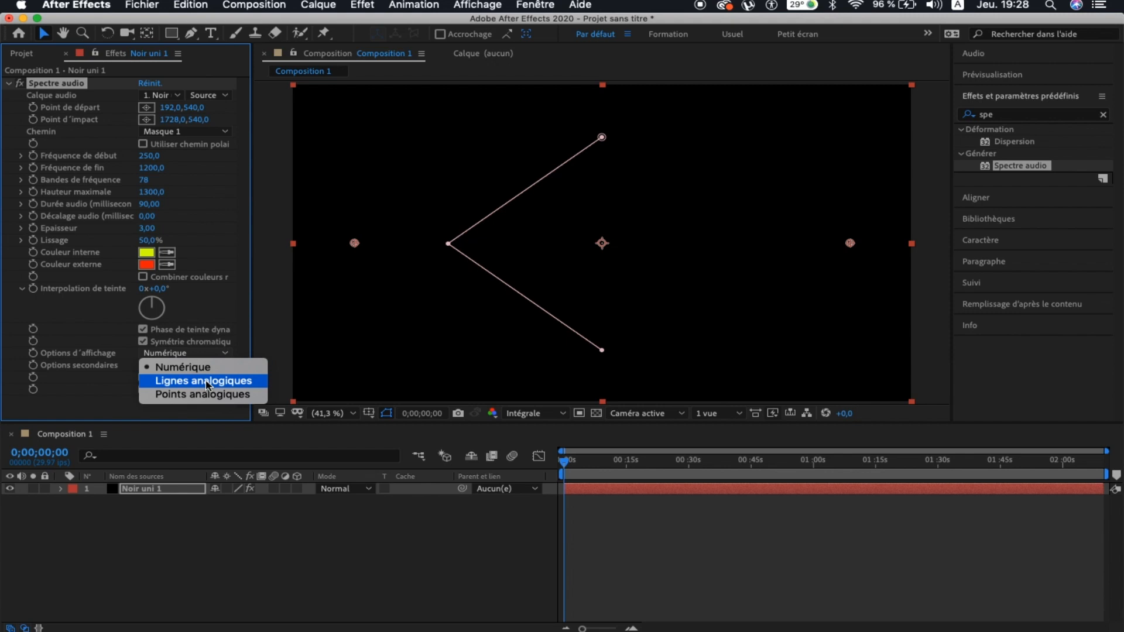
pyautogui.click(206, 381)
pyautogui.click(202, 365)
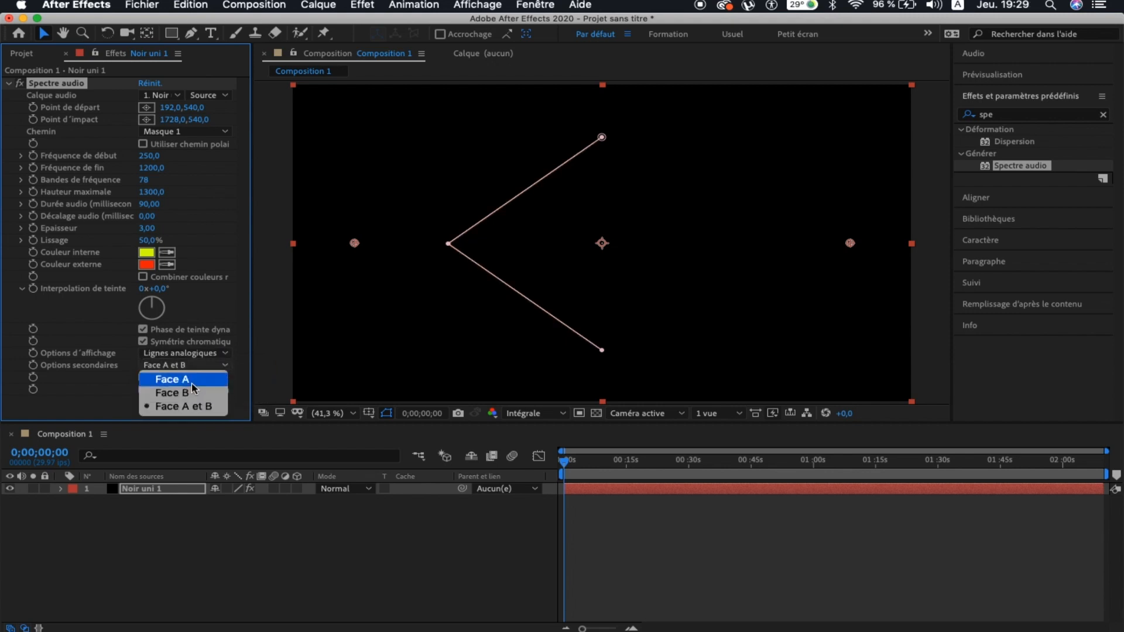
pyautogui.click(191, 380)
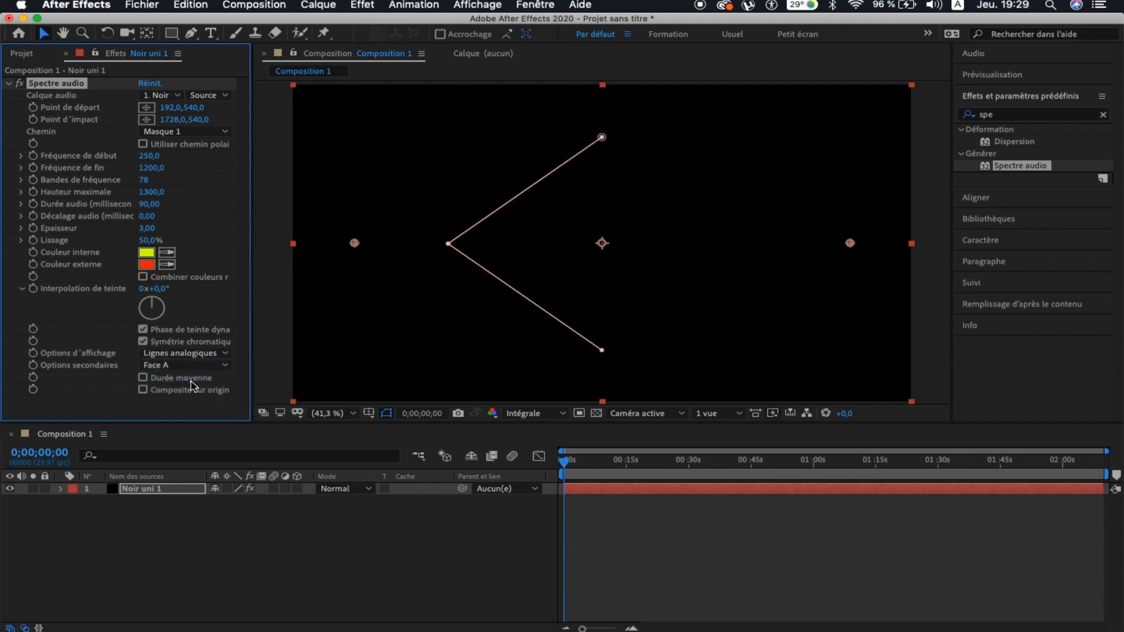
# Step: Import mon audio.mp3 from the mon tuto folder and place it in Composition 1 below the Noir uni 1 layer
pyautogui.click(20, 54)
pyautogui.click(107, 288)
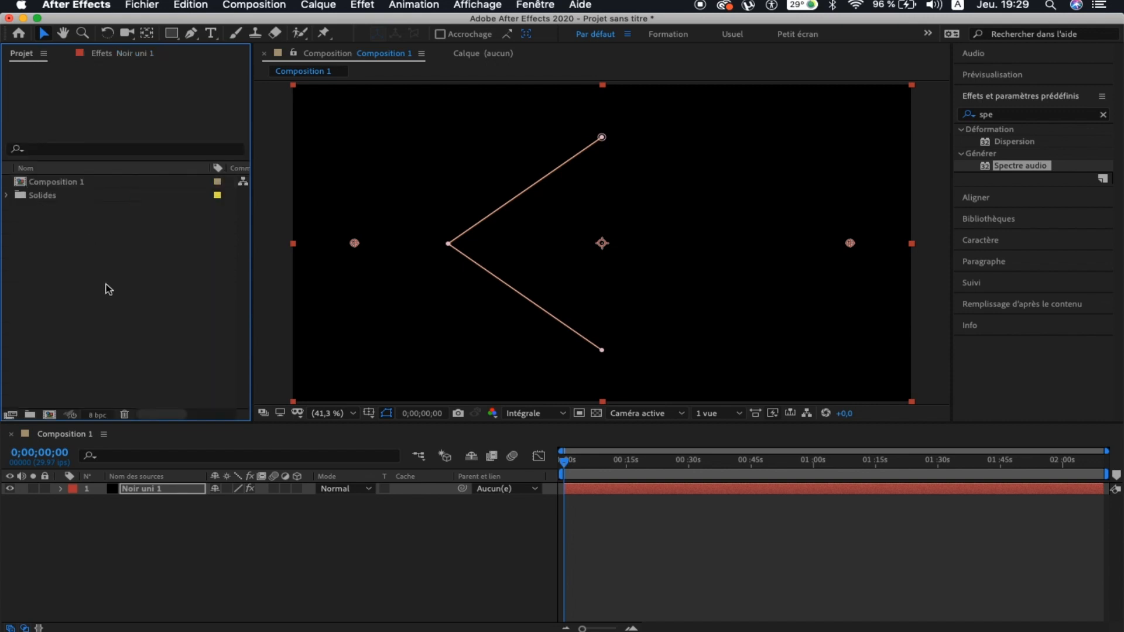
pyautogui.doubleClick(107, 287)
pyautogui.moveTo(713, 153)
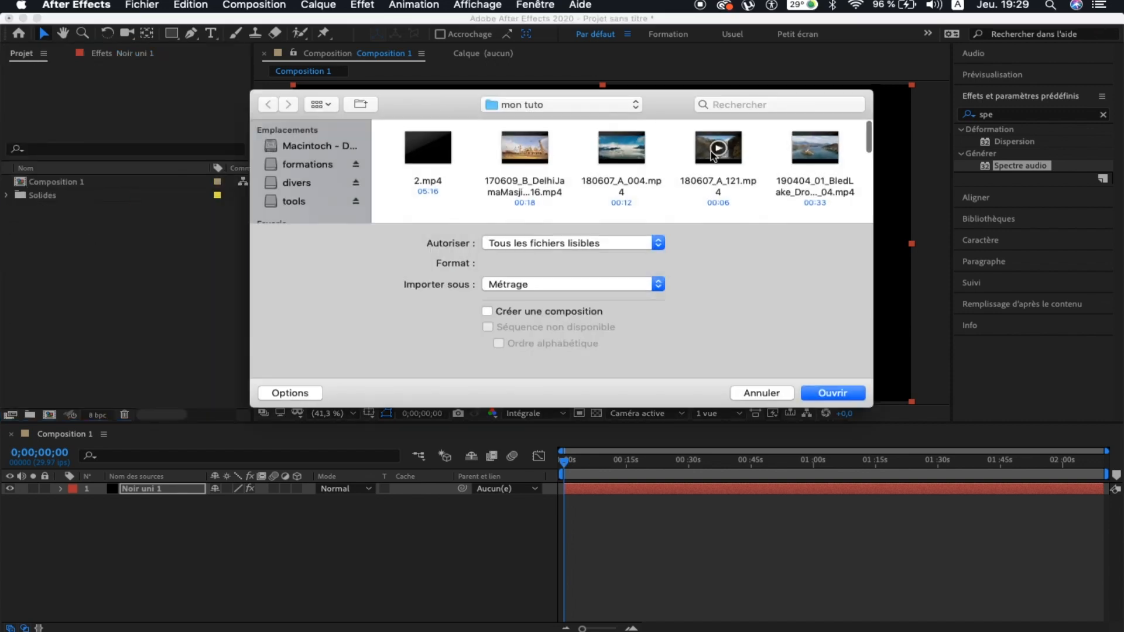
pyautogui.scroll(-5, 712, 155)
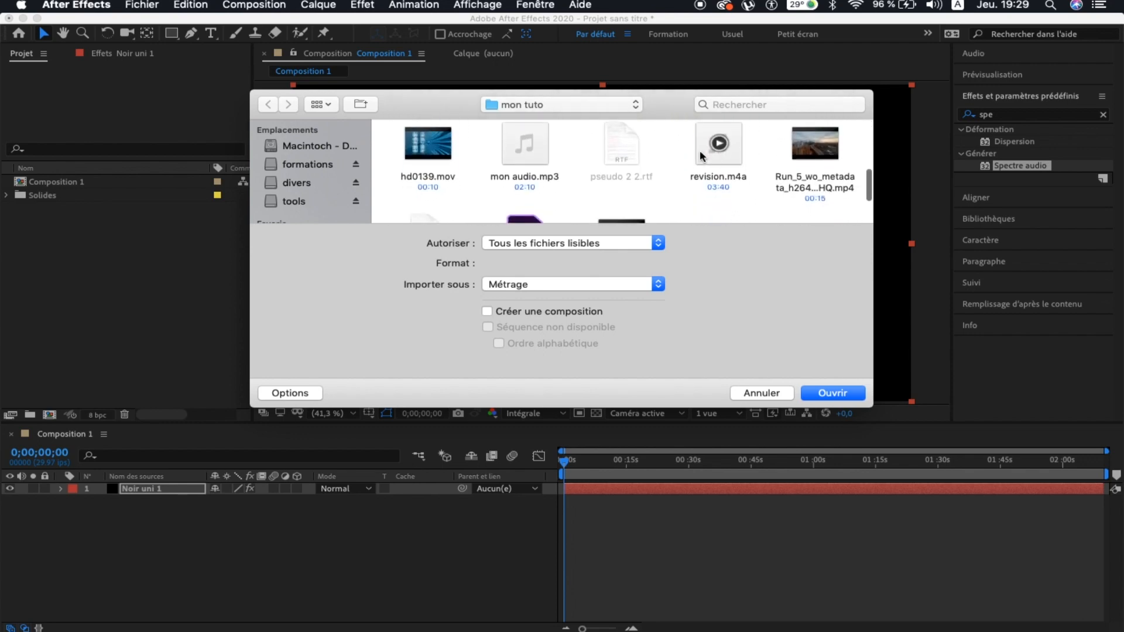
pyautogui.click(537, 155)
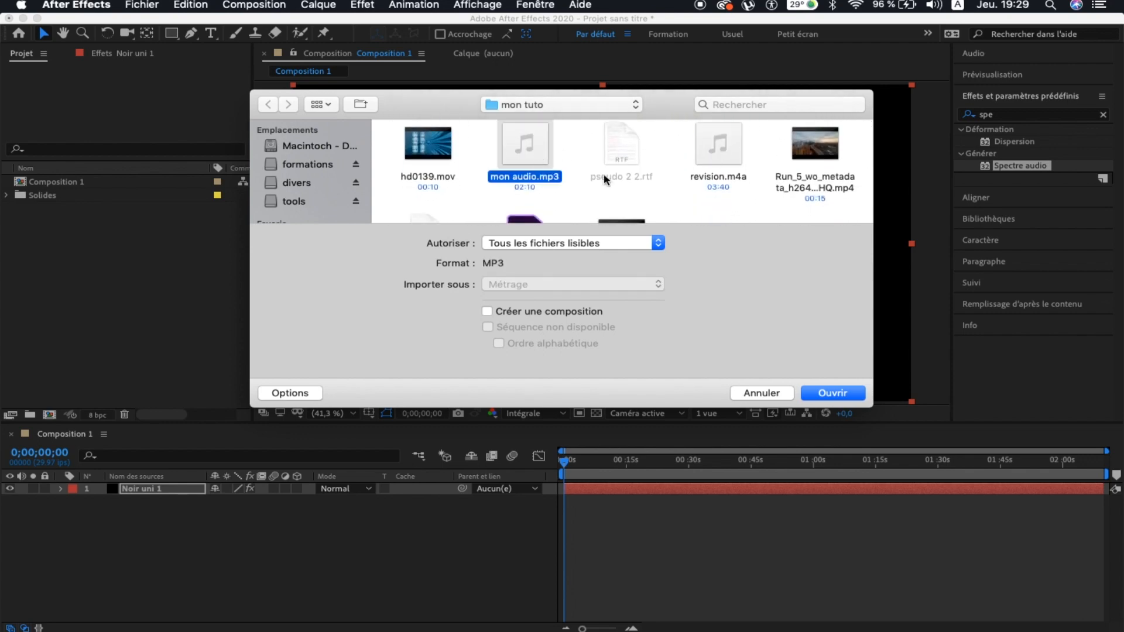
pyautogui.click(824, 391)
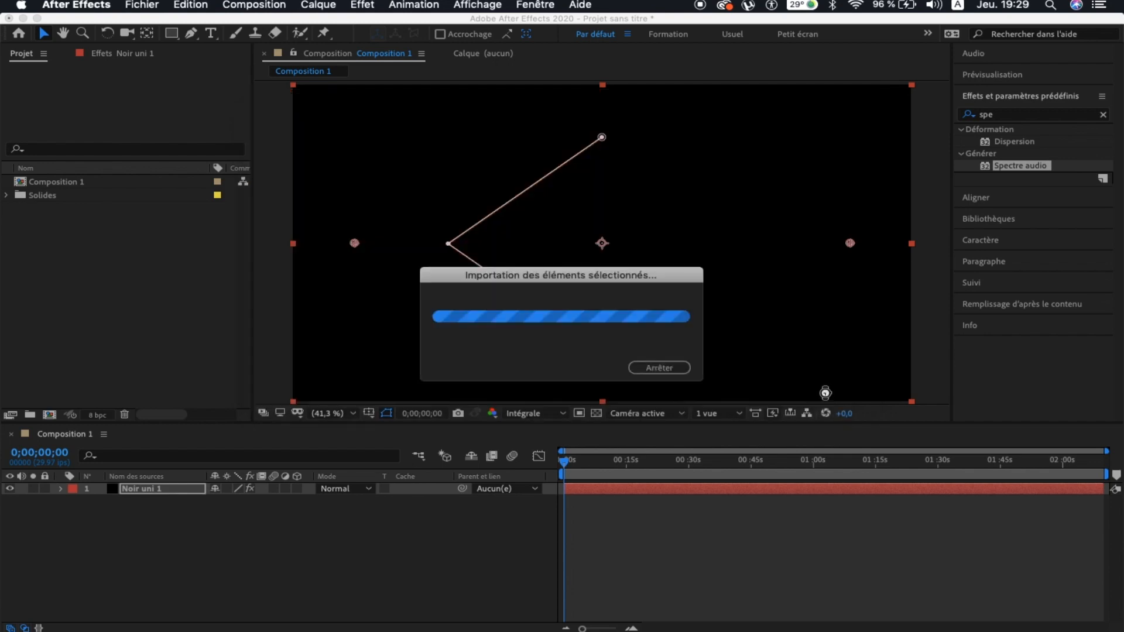
pyautogui.moveTo(79, 195); pyautogui.dragTo(175, 535)
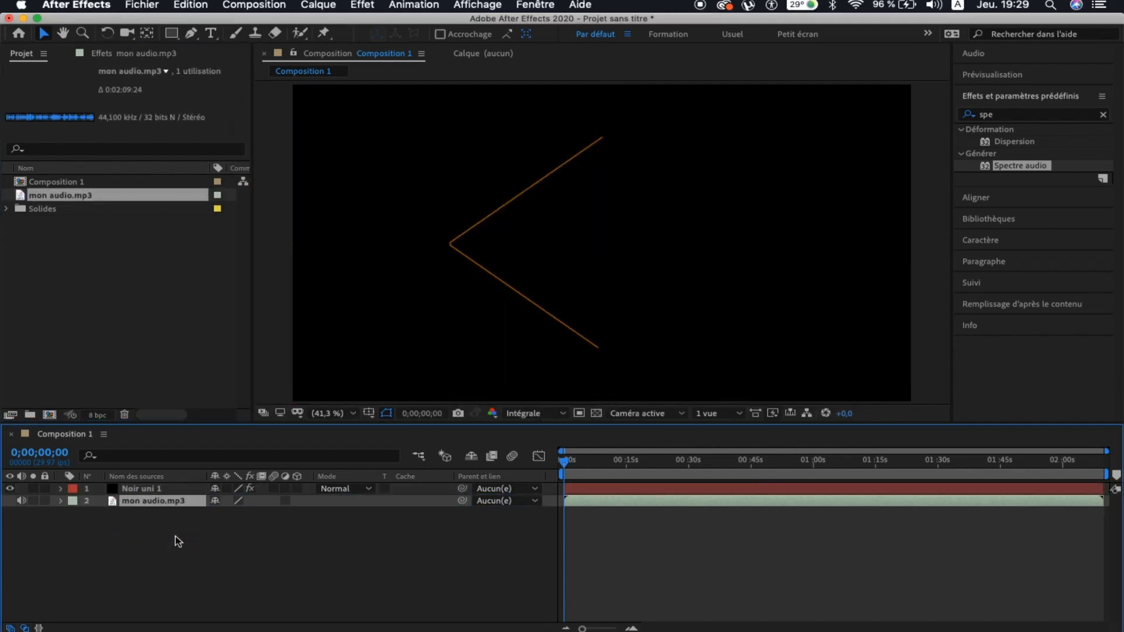
# Step: Precompose the mon audio.mp3 layer as "mon audio.mp3 - Comp 1", leaving all attributes in Composition 1
pyautogui.rightClick(159, 506)
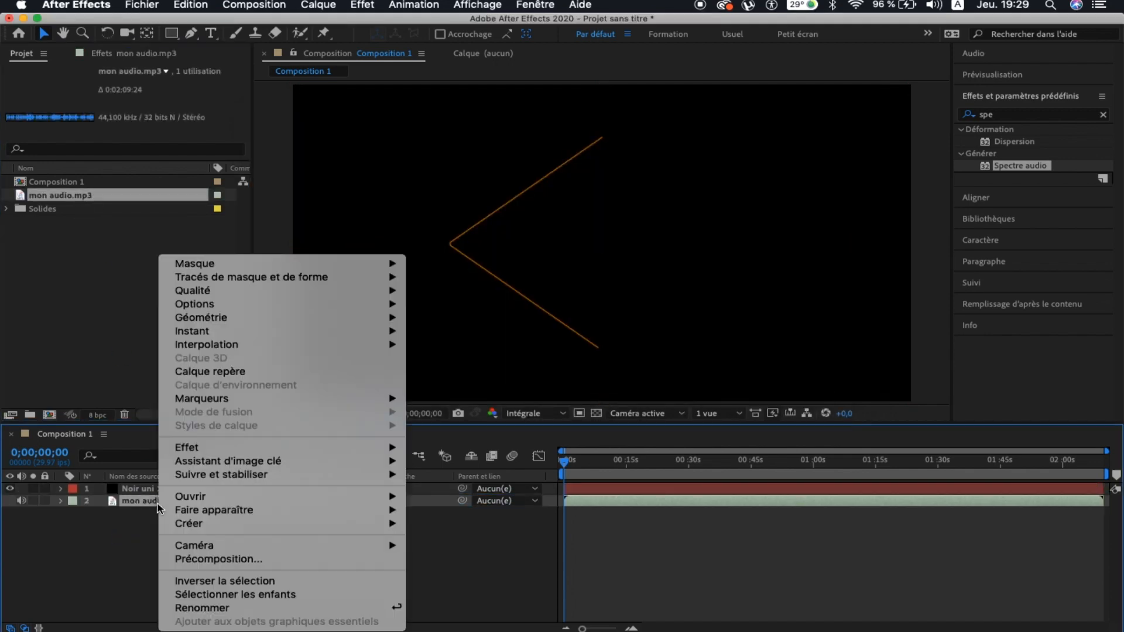
pyautogui.click(238, 559)
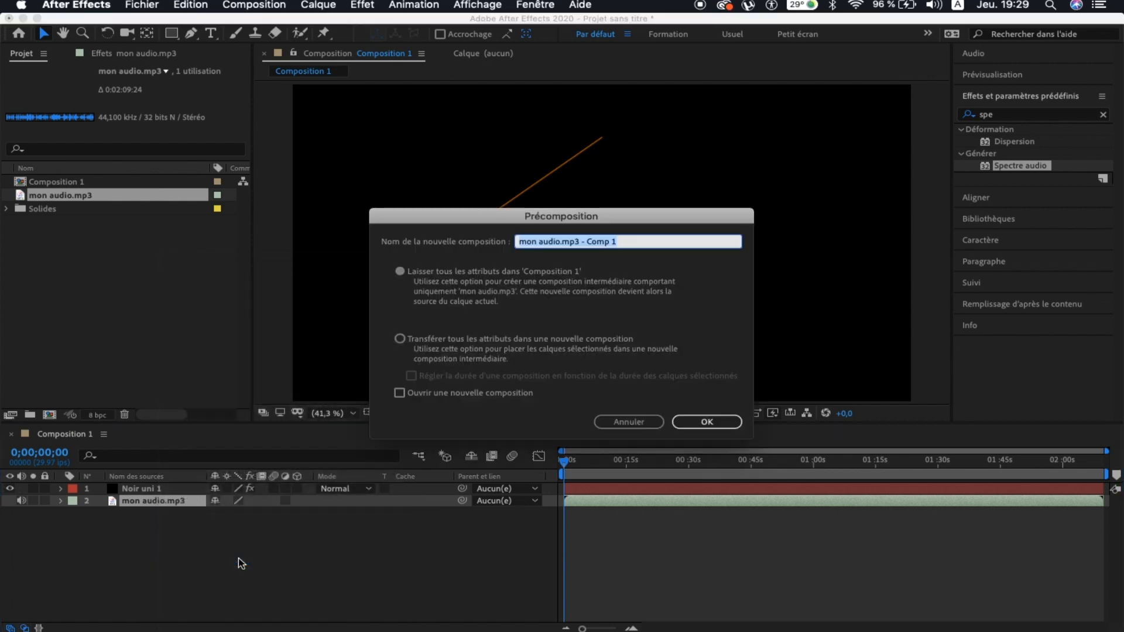
pyautogui.click(705, 421)
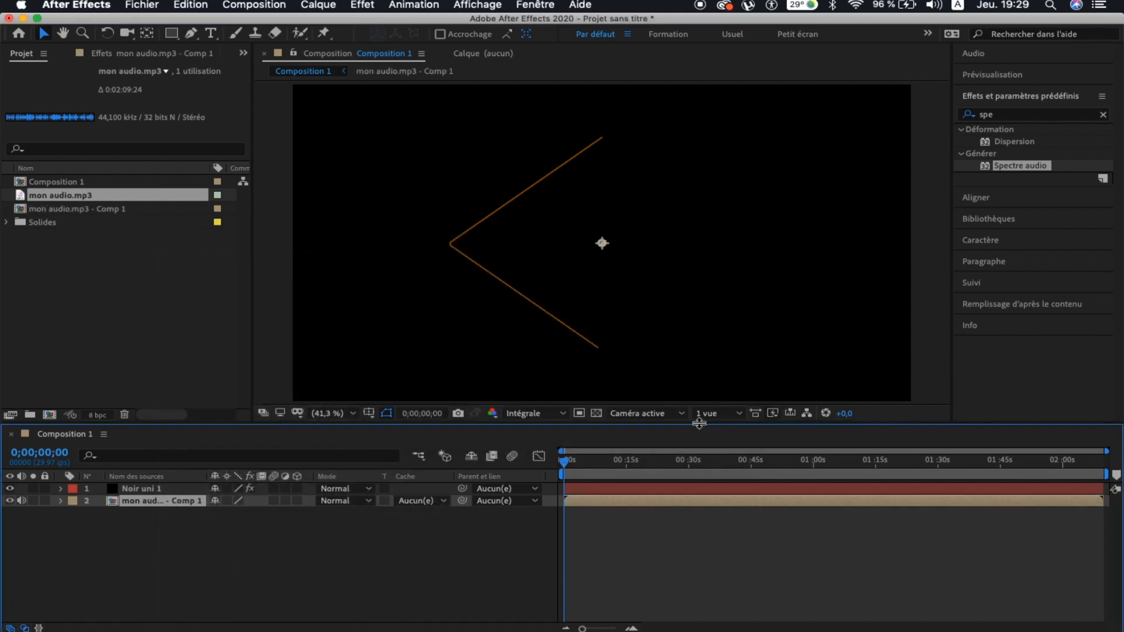
# Step: Set the audio layer of the Spectre audio effect on Noir uni 1 to mon audio.mp3 - Comp 1
pyautogui.click(134, 53)
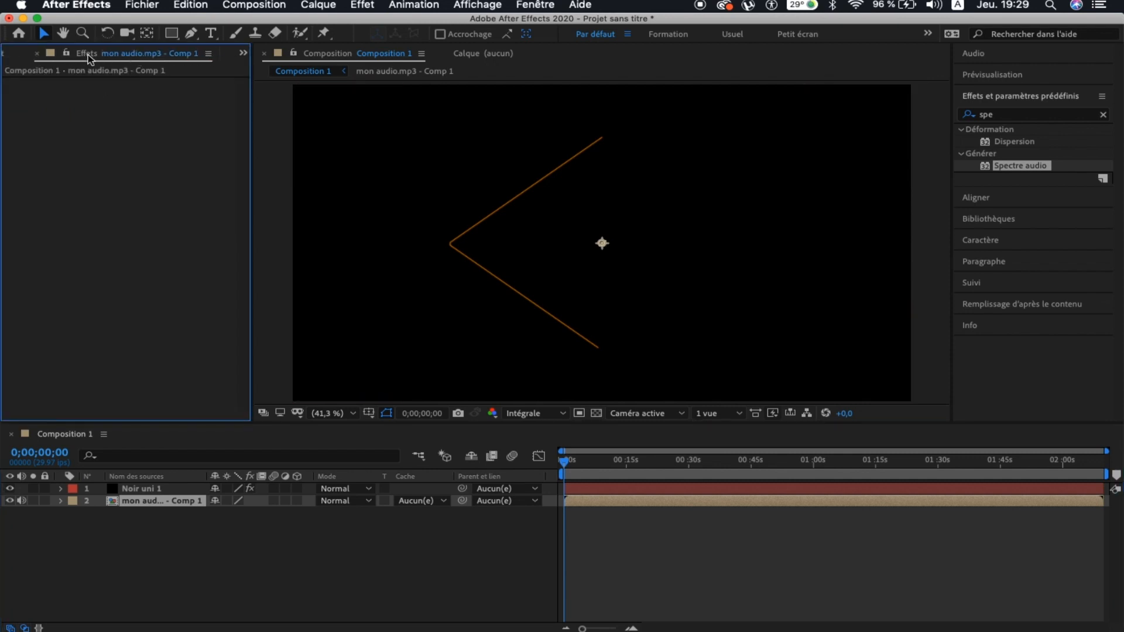
pyautogui.click(139, 489)
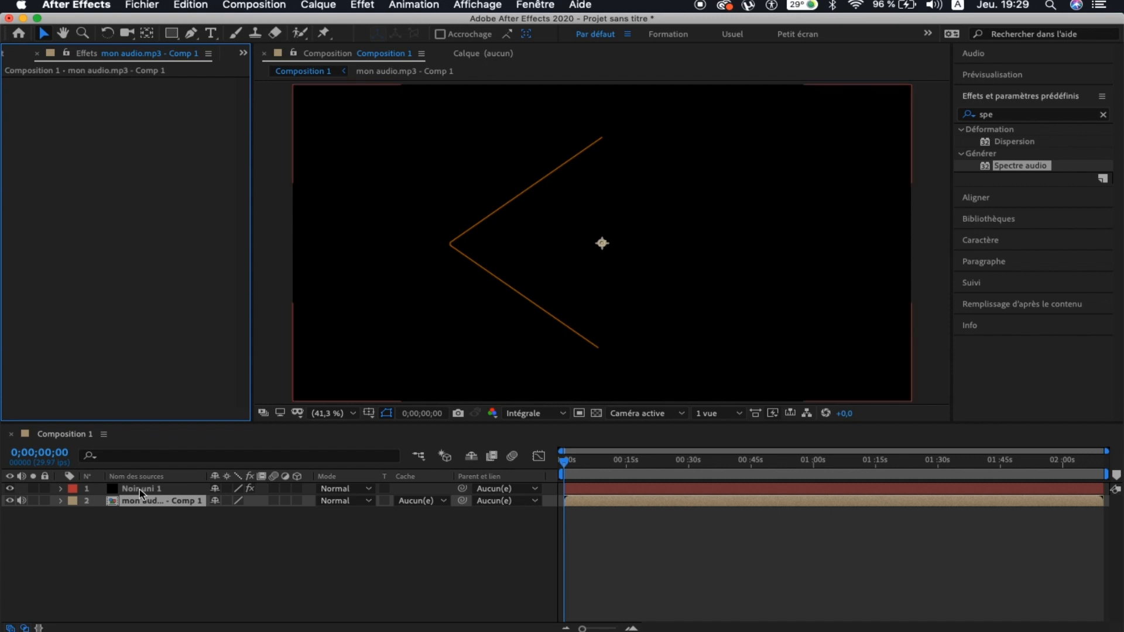
pyautogui.click(169, 95)
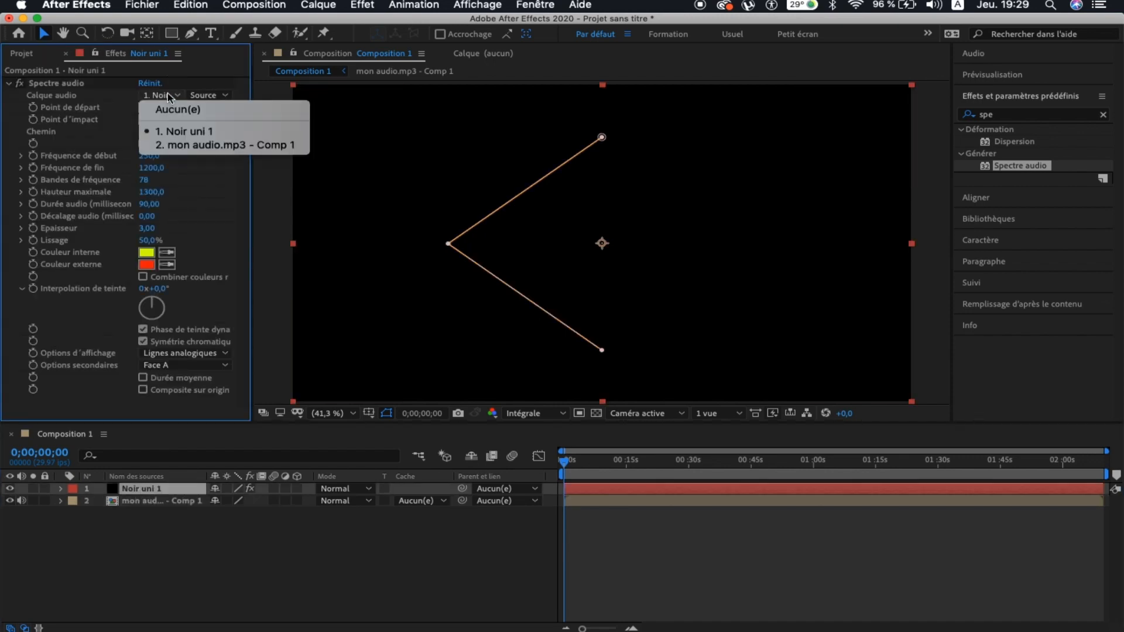
pyautogui.click(199, 146)
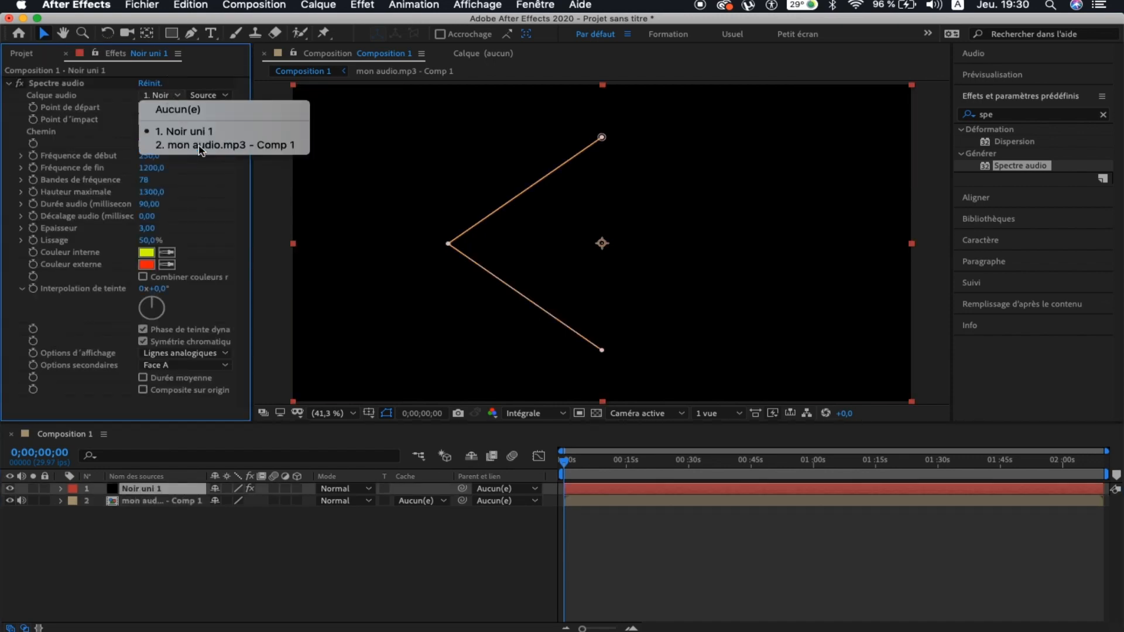
# Step: Scale the Noir uni 1 solid down proportionally in the composition to about 73%
pyautogui.click(149, 503)
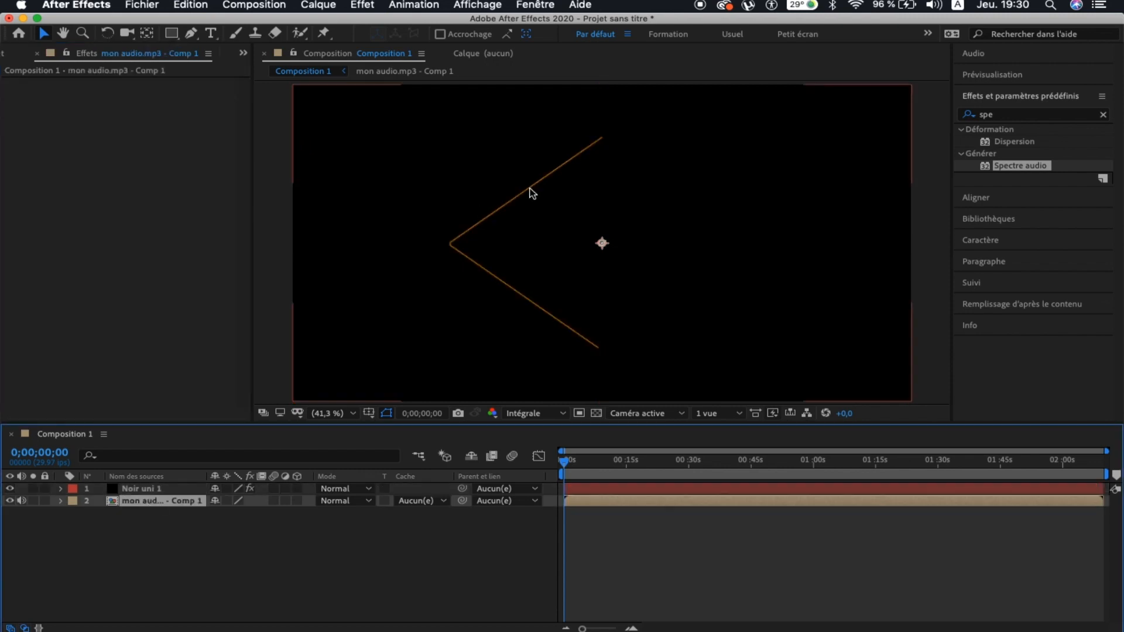
pyautogui.click(167, 501)
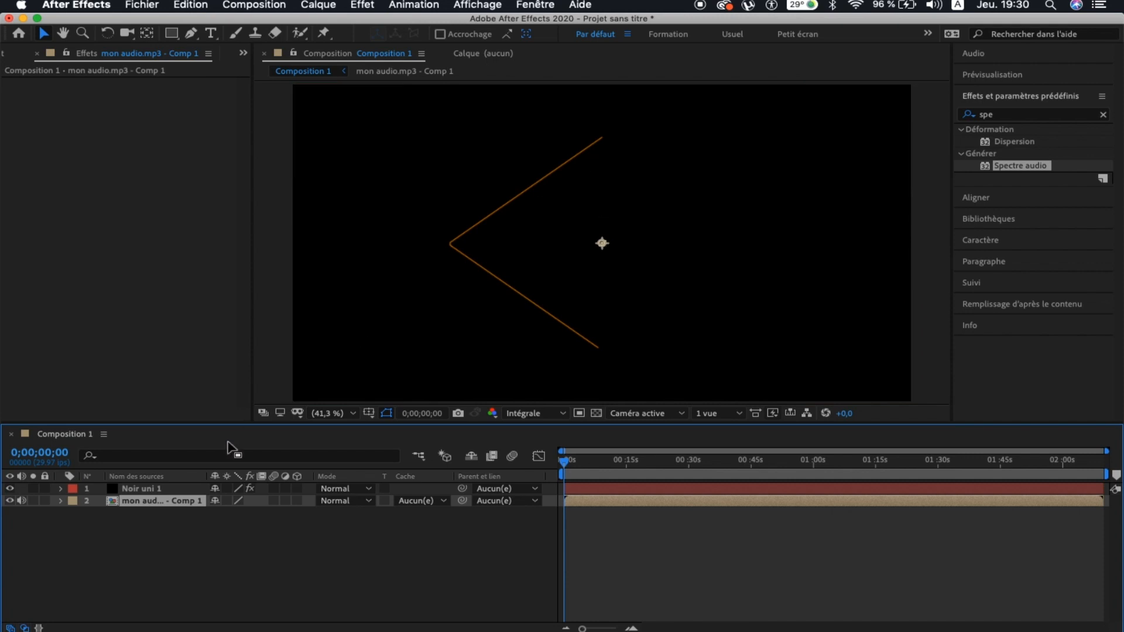
pyautogui.click(463, 235)
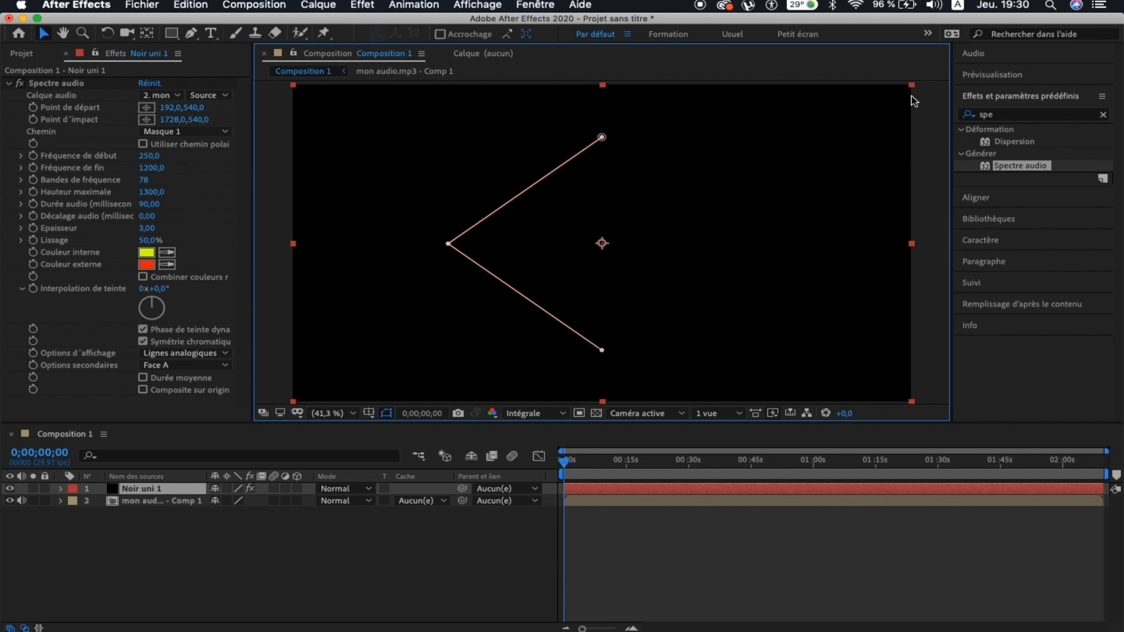
pyautogui.moveTo(912, 86); pyautogui.dragTo(835, 132)
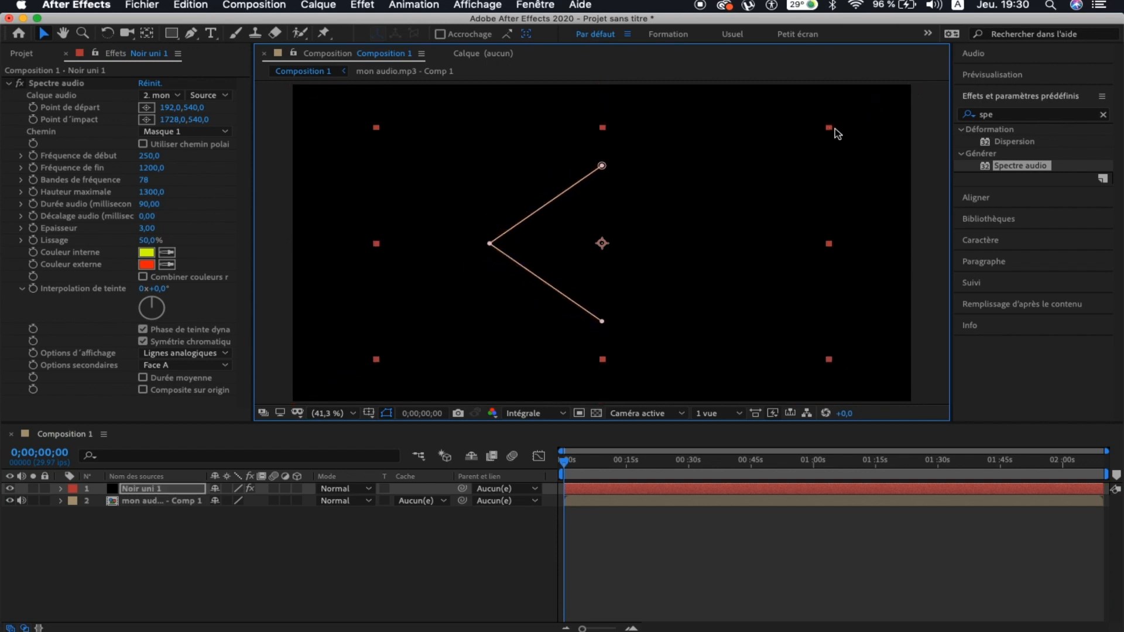
# Step: Duplicate the Noir uni 1 layer and lock the lower of the two copies
pyautogui.click(157, 491)
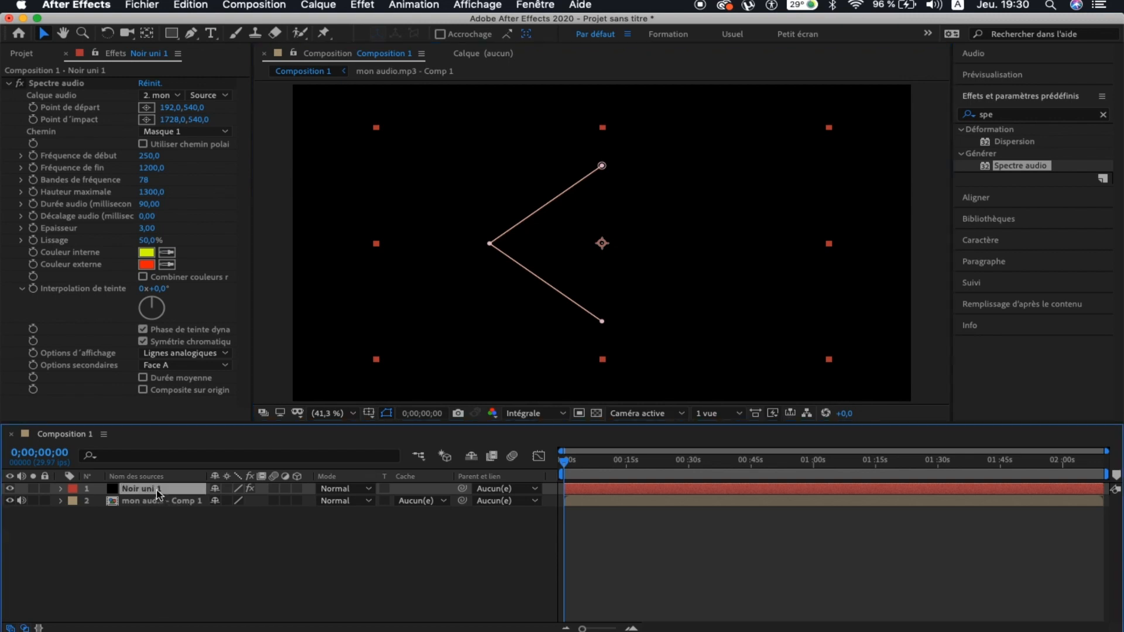
pyautogui.press('super+d')
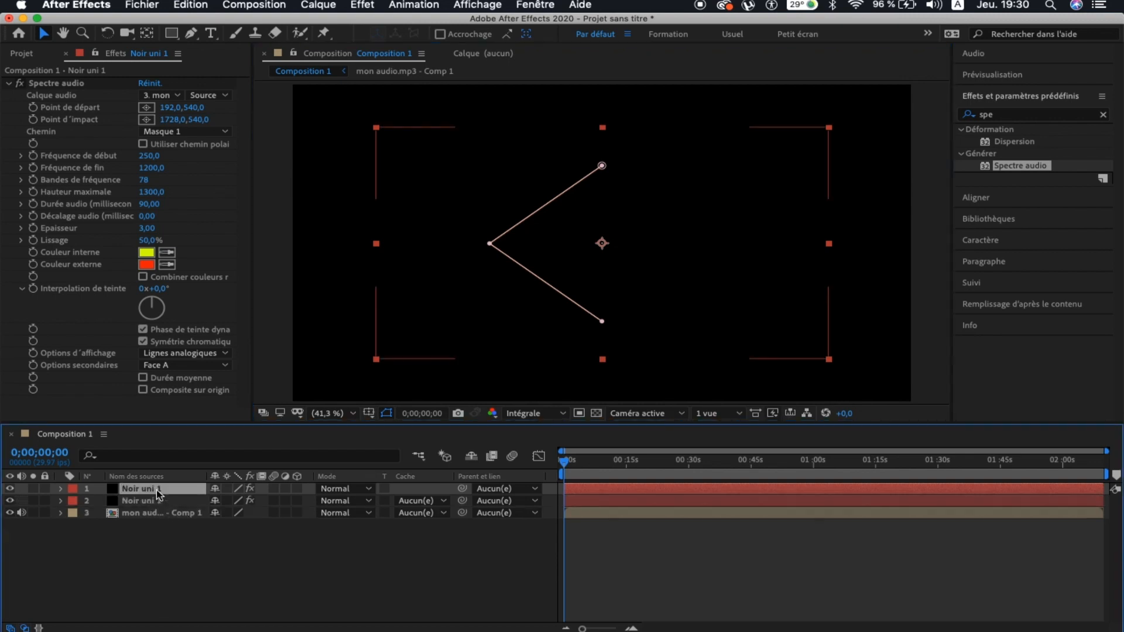
pyautogui.click(45, 500)
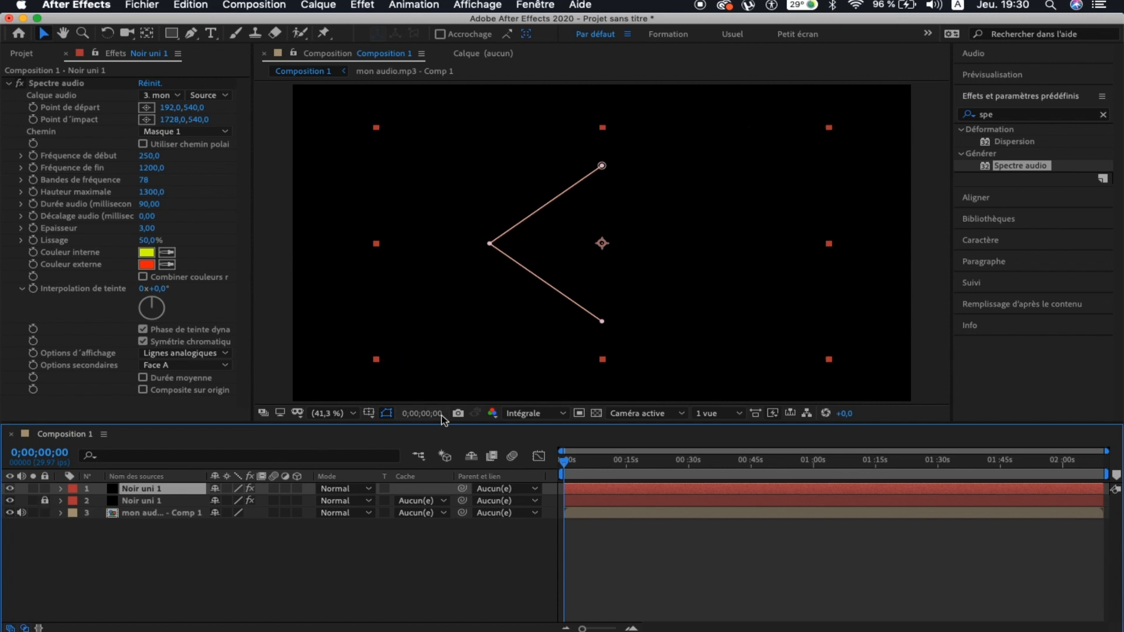
# Step: Shift the unlocked Noir uni 1 copy to the left of the locked V shape and scale it down slightly
pyautogui.moveTo(735, 246); pyautogui.dragTo(714, 247)
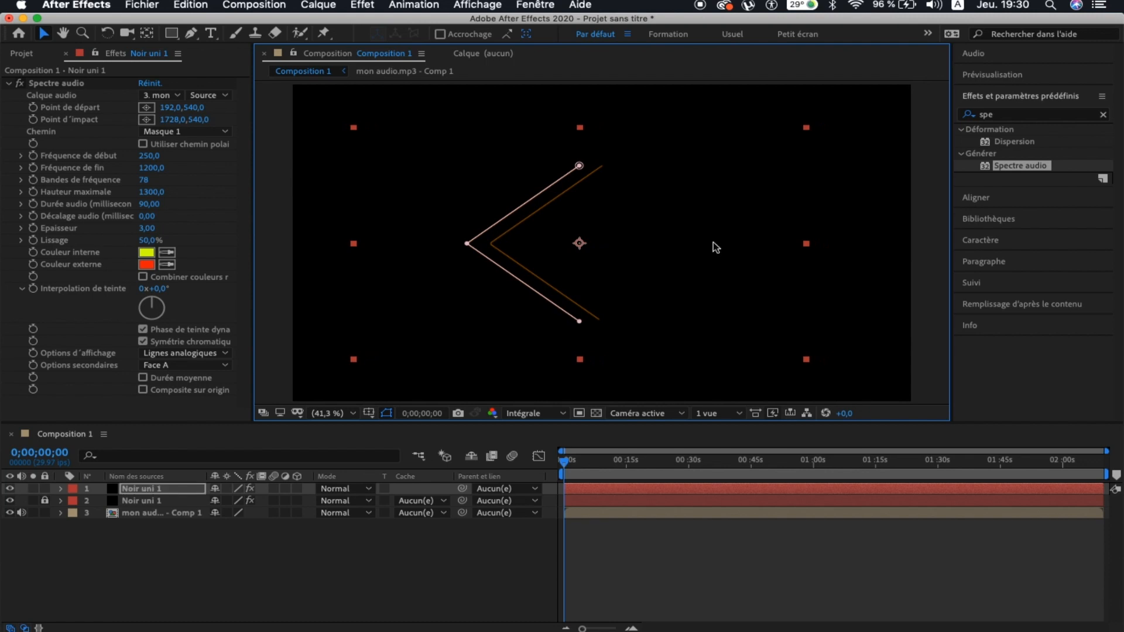
pyautogui.click(61, 493)
pyautogui.click(60, 489)
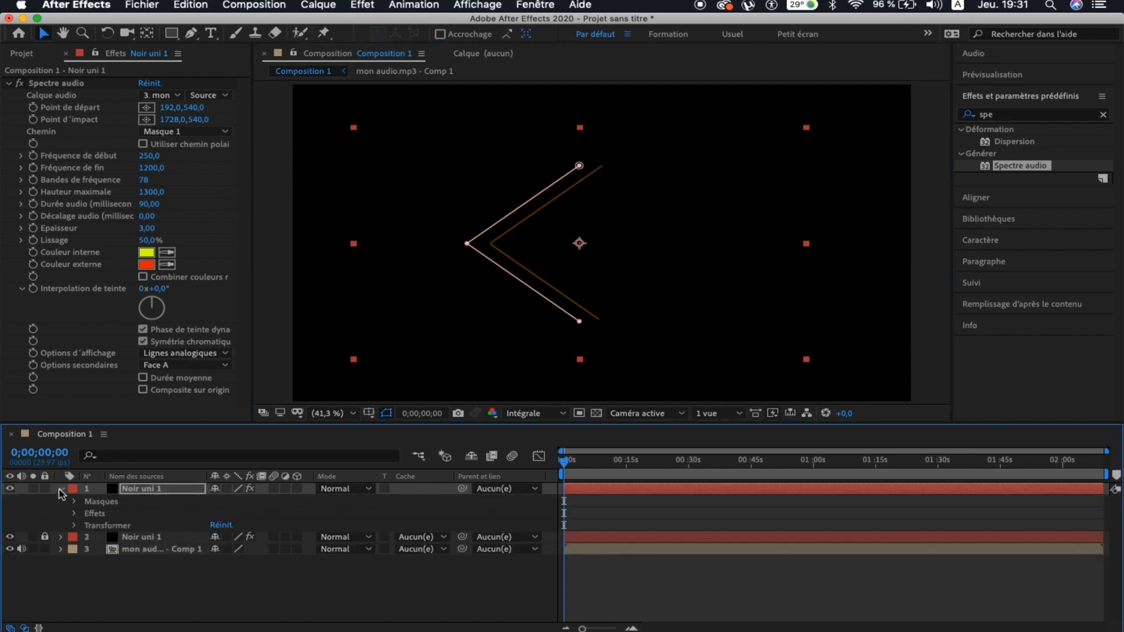
pyautogui.click(75, 525)
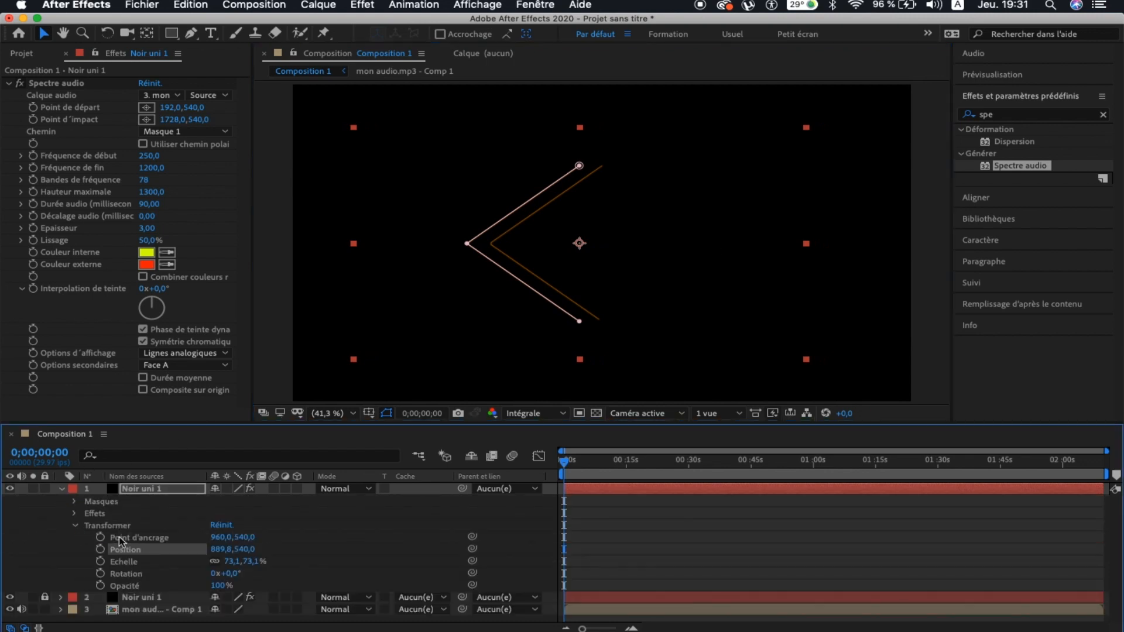
pyautogui.moveTo(228, 562); pyautogui.dragTo(223, 563)
pyautogui.hotkey('shift', 'Left')
pyautogui.hotkey('shift', 'Left')
pyautogui.hotkey('shift', 'Left')
pyautogui.hotkey('shift', 'Left')
pyautogui.click(61, 488)
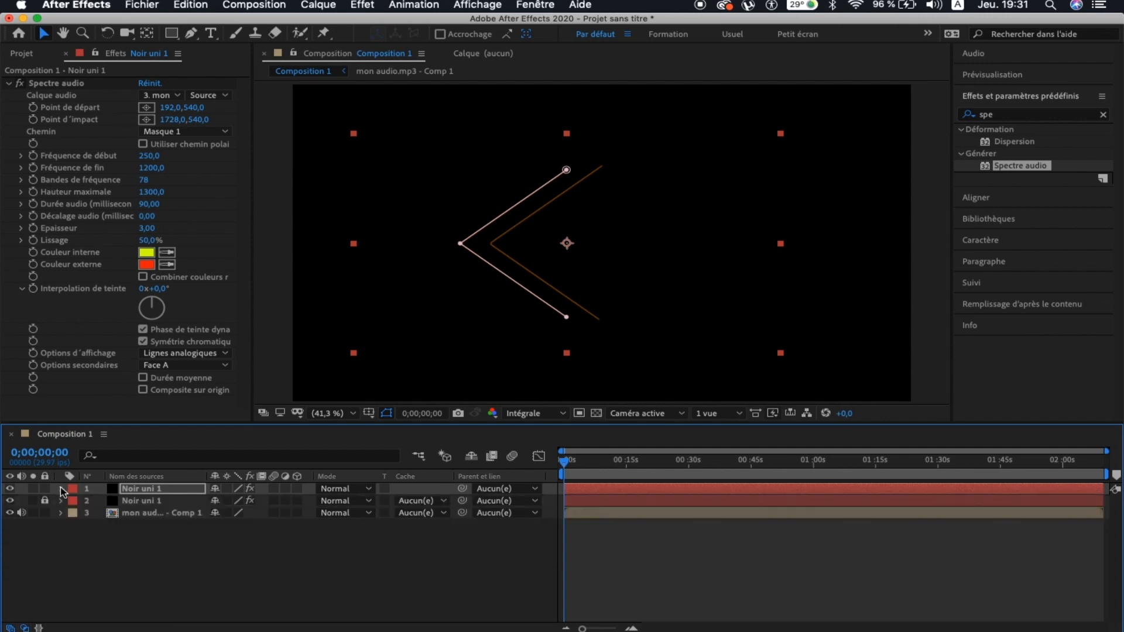
# Step: Set the uppermost layer's spectrum thickness to 6, maximum height to 1110 and frequency bands to 285
pyautogui.click(130, 489)
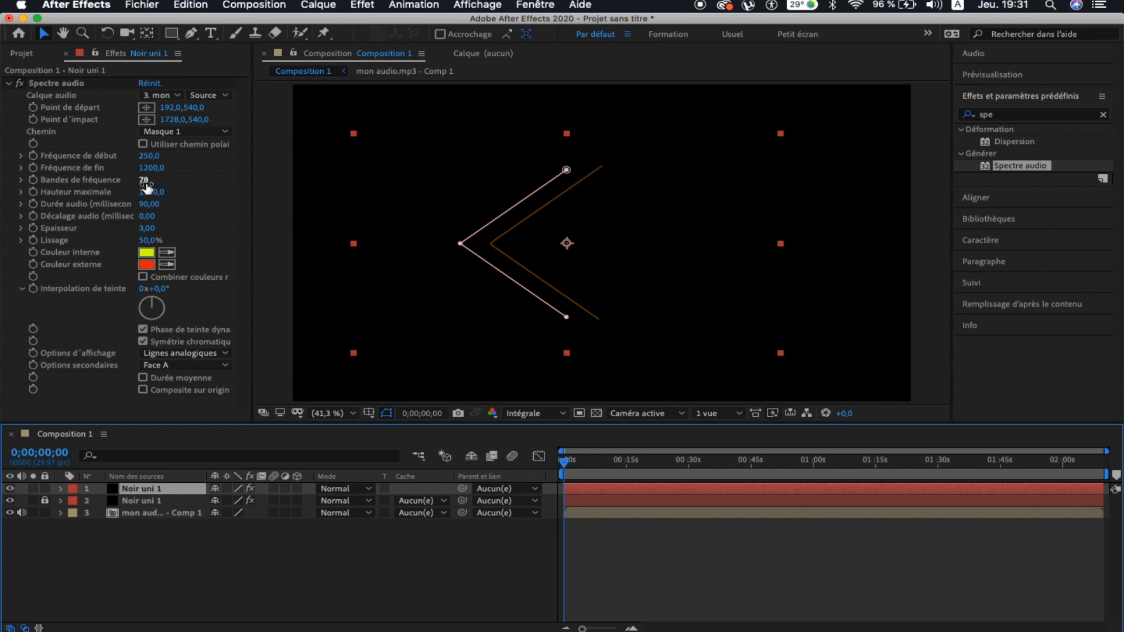
pyautogui.click(143, 230)
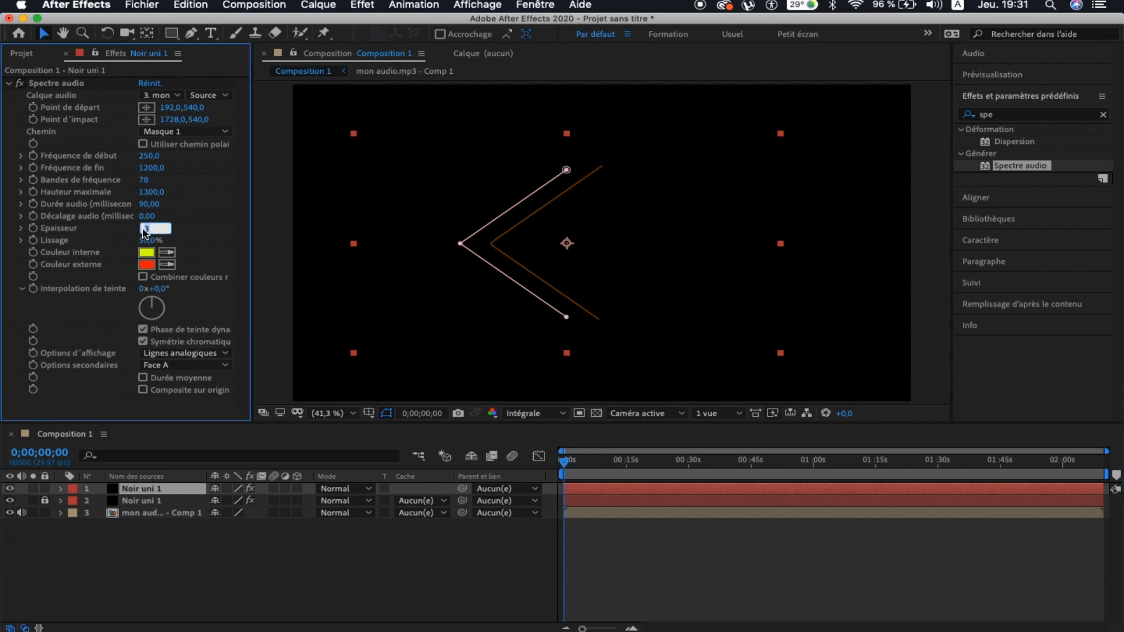
pyautogui.write('6')
pyautogui.press('Return')
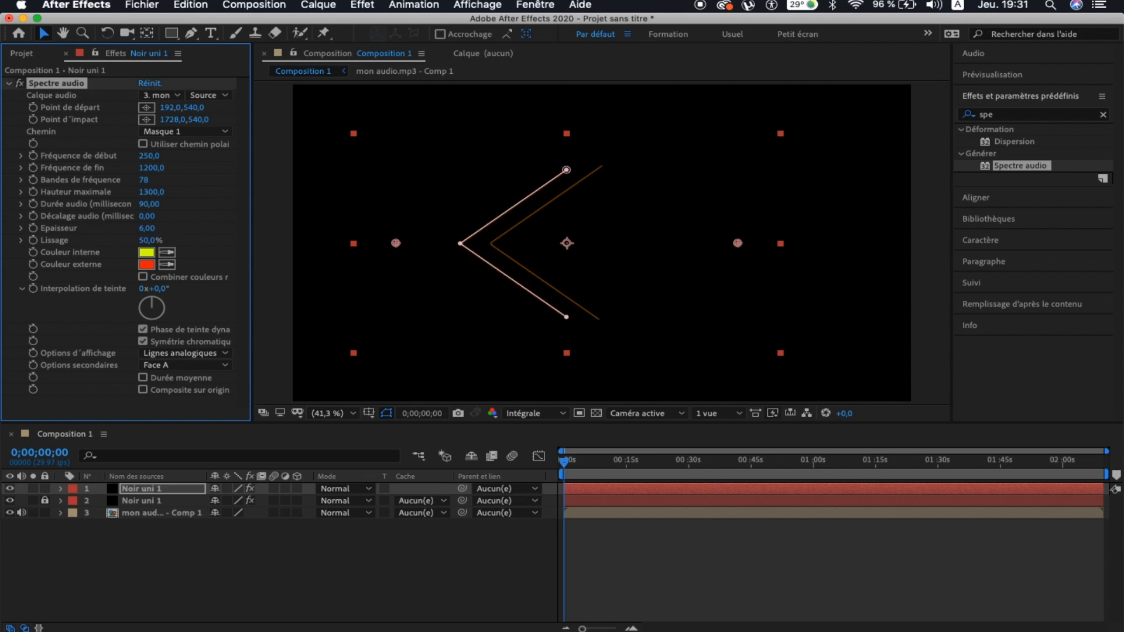
pyautogui.click(146, 193)
pyautogui.write('1110')
pyautogui.click(143, 179)
pyautogui.write('285')
pyautogui.press('Return')
# Step: Set the uppermost layer's spectrum display option to Numérique and its side option to Face B
pyautogui.click(209, 357)
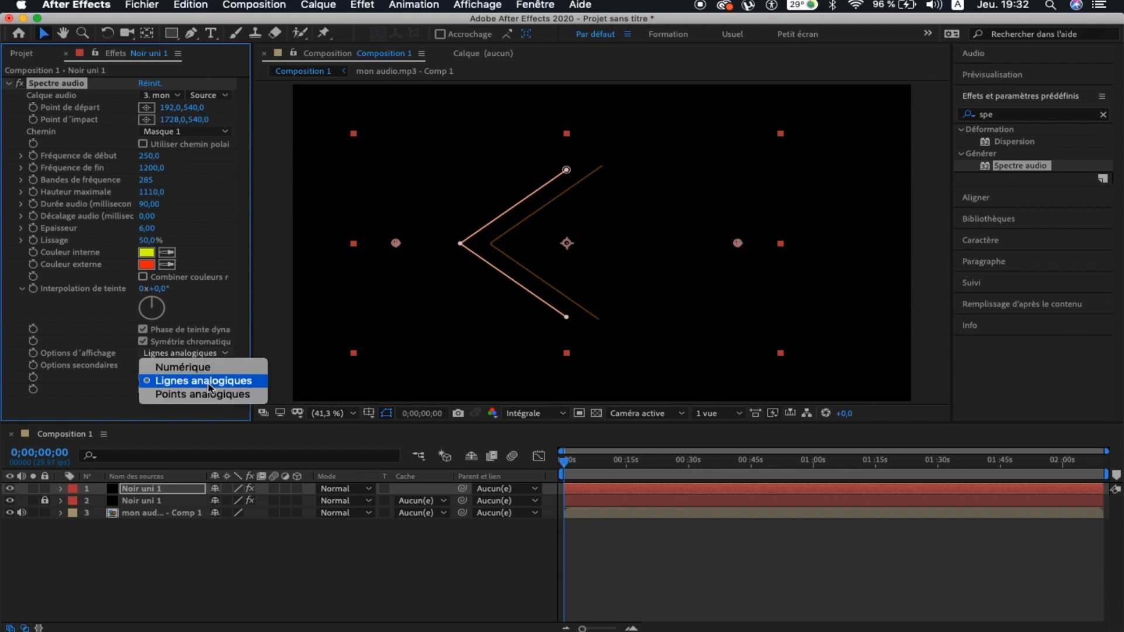
pyautogui.click(203, 371)
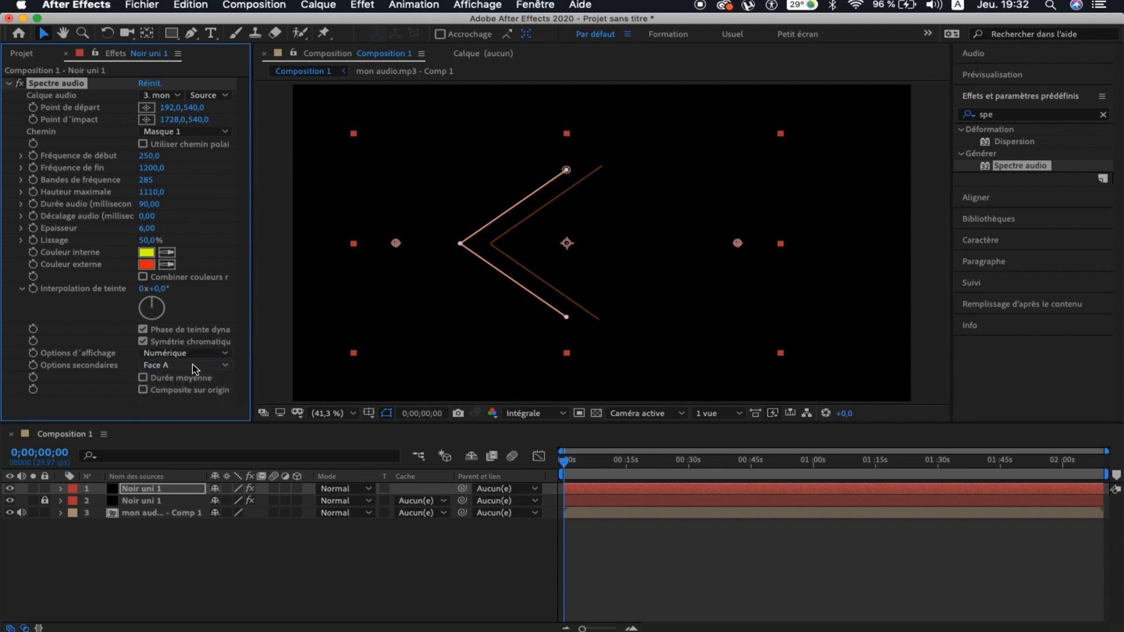
pyautogui.click(195, 368)
pyautogui.click(186, 396)
# Step: Duplicate the uppermost Face B spectrum layer and lock the copy directly beneath it
pyautogui.click(131, 490)
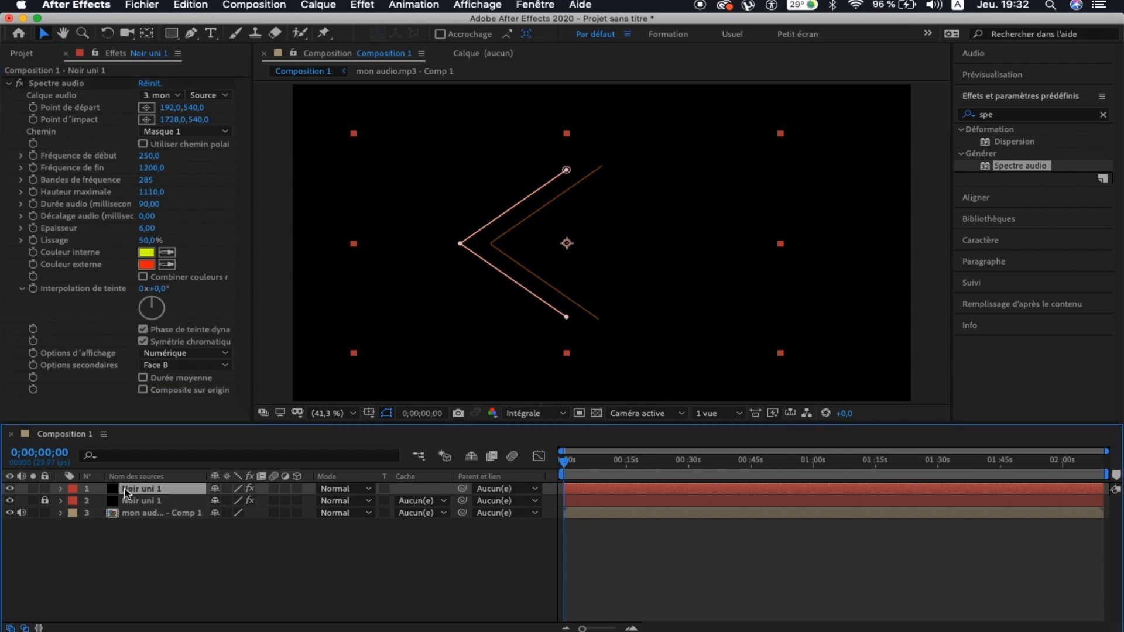
pyautogui.press('super+d')
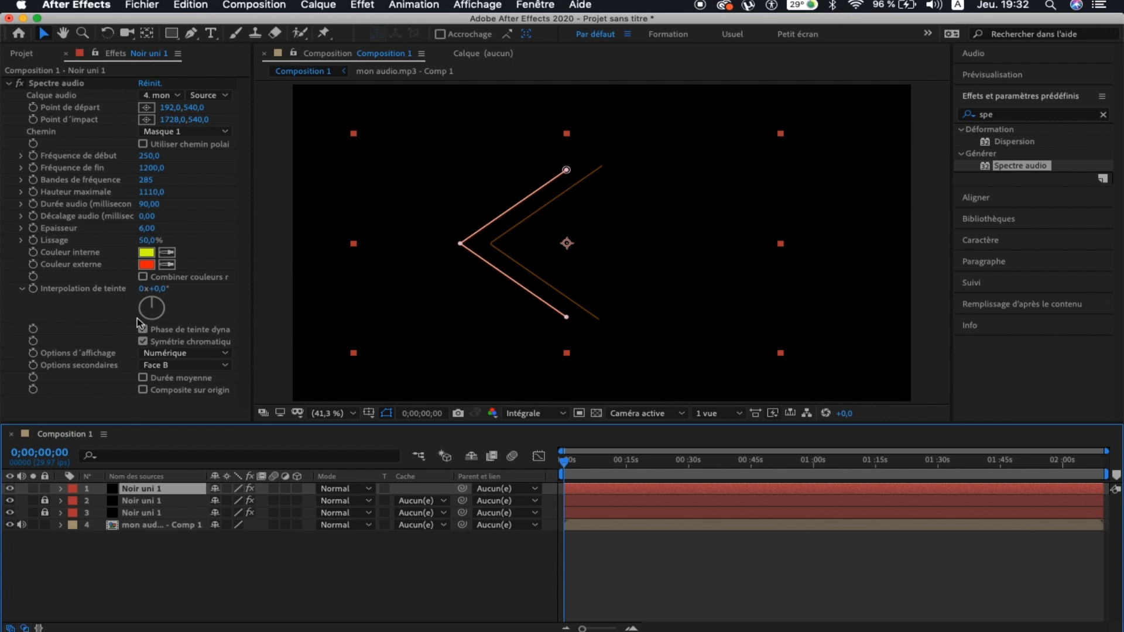
# Step: Set the new copy's spectrum thickness to 10.40, frequency bands to 78 and side option to Face A
pyautogui.click(146, 228)
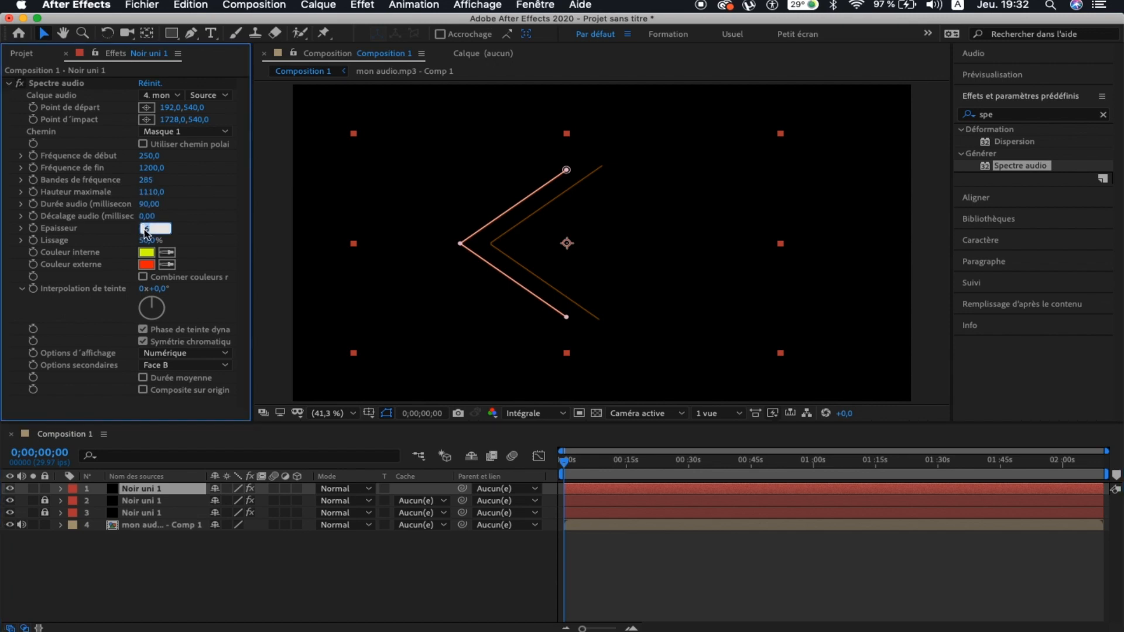
pyautogui.write('10,40')
pyautogui.press('Return')
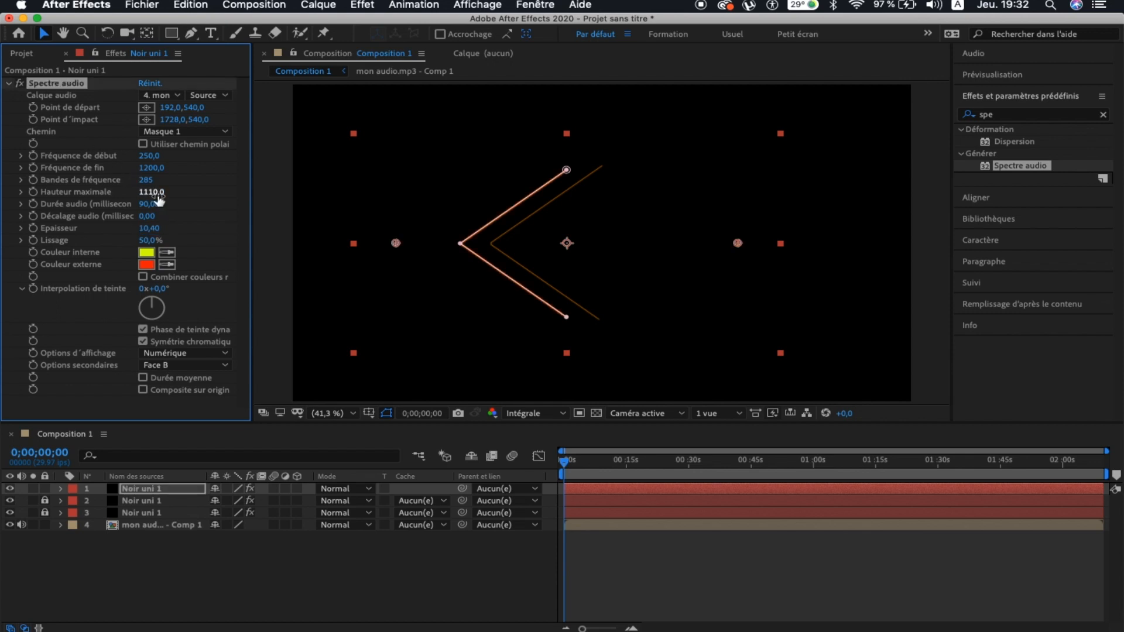
pyautogui.click(147, 181)
pyautogui.write('78')
pyautogui.press('Return')
pyautogui.click(194, 365)
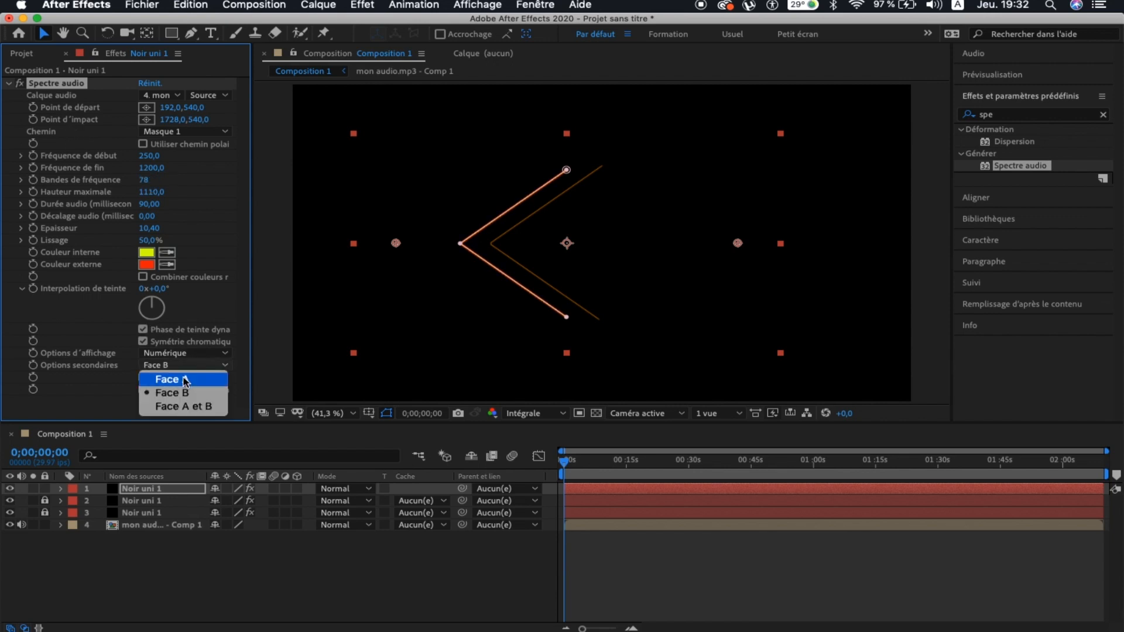
pyautogui.click(185, 381)
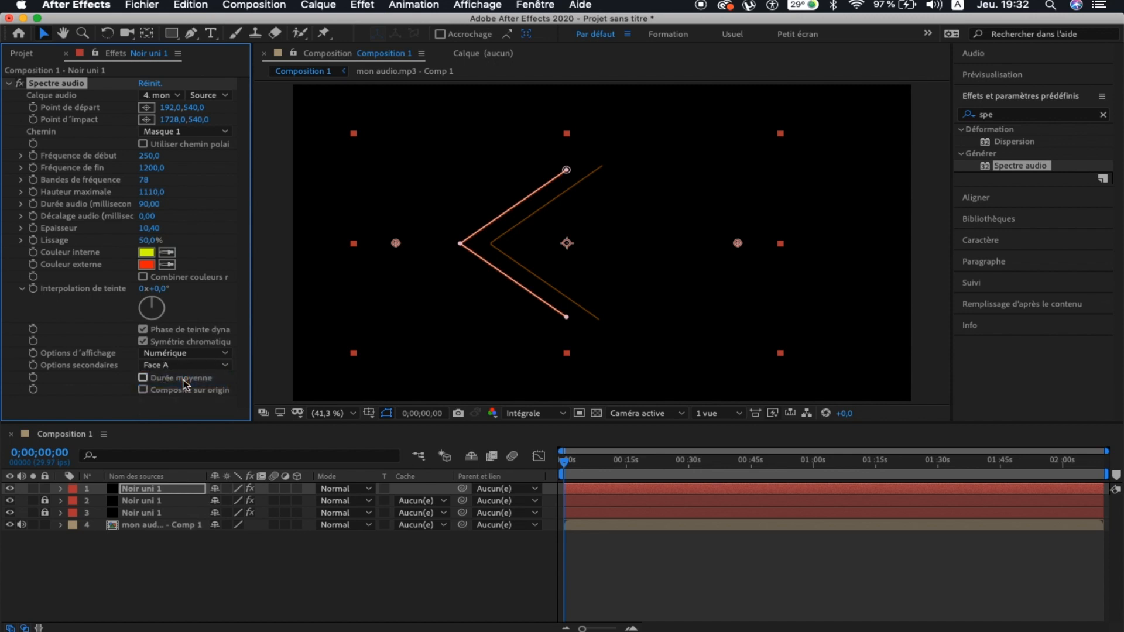
# Step: Duplicate the uppermost Face A spectrum layer and lock the copy directly beneath it
pyautogui.click(133, 492)
pyautogui.press('super+d')
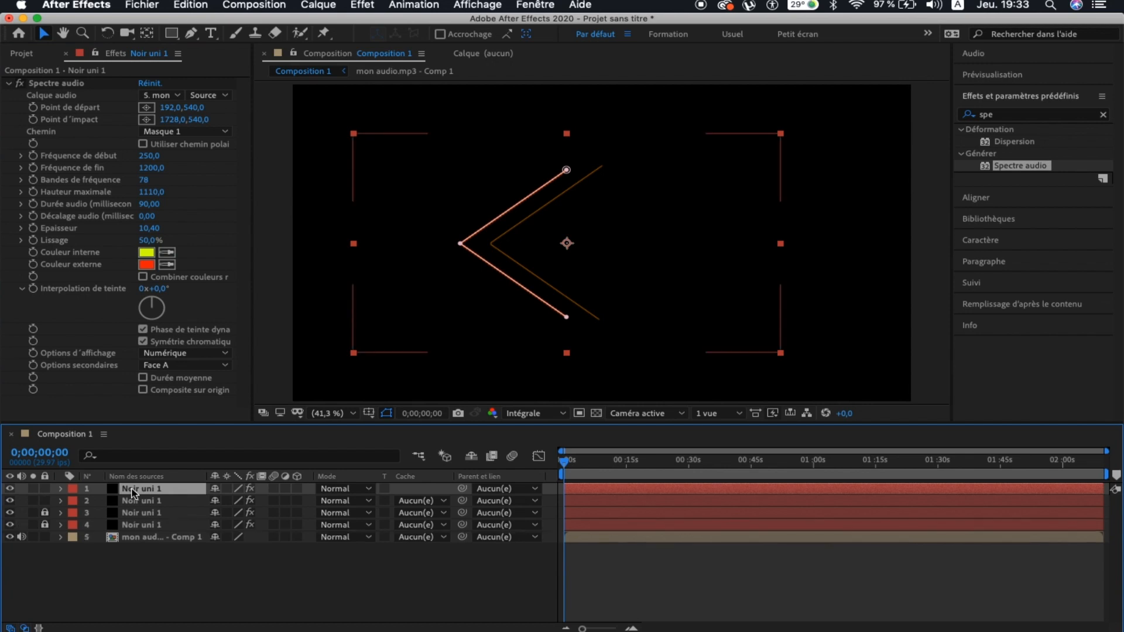
pyautogui.click(44, 501)
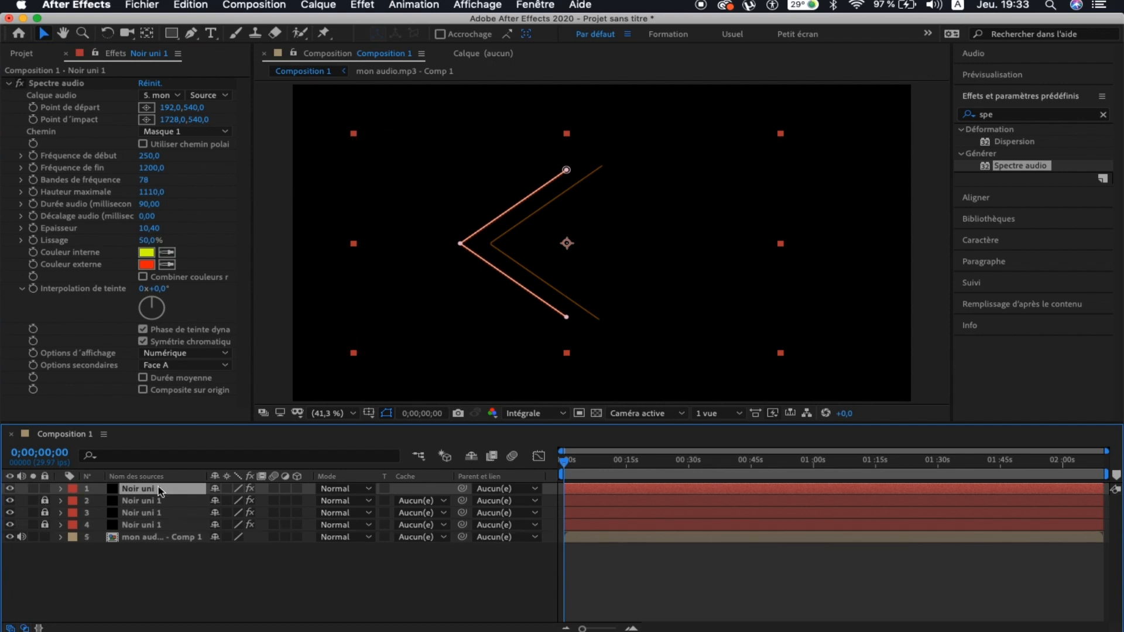
# Step: Nudge the uppermost Noir uni 1 copy left so its V sits just outside the thick orange V, fine-tuning the spacing
pyautogui.hotkey('shift', 'Left')
pyautogui.hotkey('shift', 'Left')
pyautogui.hotkey('shift', 'Left')
pyautogui.hotkey('shift', 'Left')
pyautogui.hotkey('shift', 'Left')
pyautogui.hotkey('shift', 'Left')
pyautogui.hotkey('shift', 'Left')
pyautogui.hotkey('shift', 'Left')
pyautogui.hotkey('shift', 'Left')
pyautogui.hotkey('shift', 'Left')
pyautogui.hotkey('shift', 'Left')
pyautogui.hotkey('shift', 'Left')
pyautogui.hotkey('shift', 'Left')
pyautogui.hotkey('shift', 'Left')
pyautogui.hotkey('shift', 'Left')
pyautogui.hotkey('shift', 'Left')
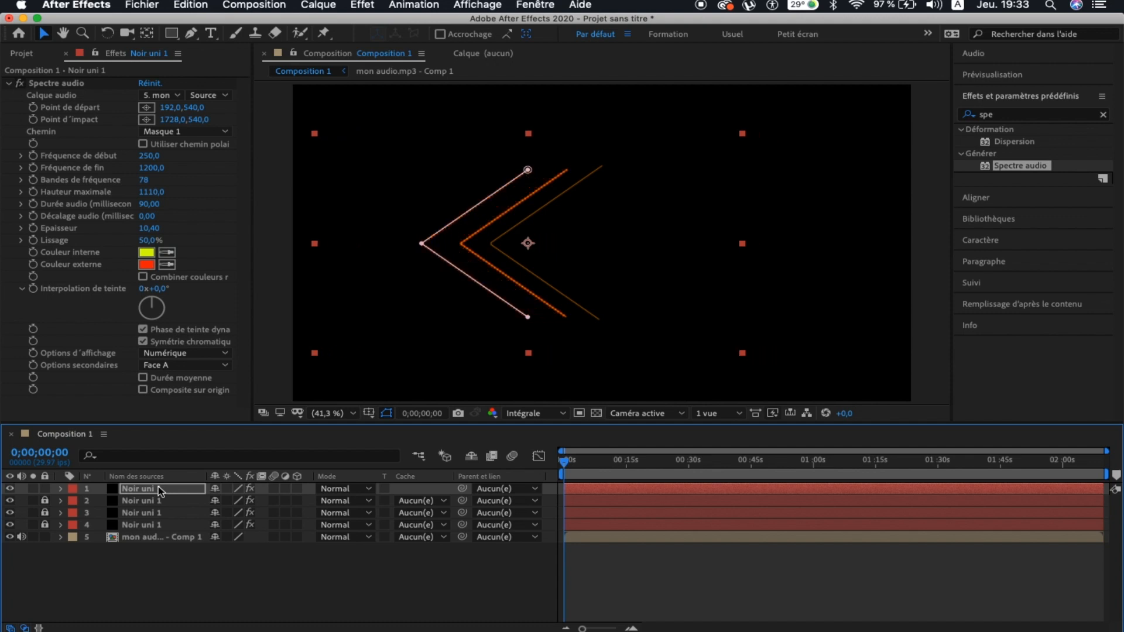
pyautogui.press('Right')
pyautogui.press('Right')
pyautogui.press('Right')
pyautogui.press('Right')
pyautogui.press('Right')
pyautogui.press('Right')
pyautogui.press('Right')
pyautogui.press('Right')
pyautogui.press('Right')
pyautogui.press('Right')
pyautogui.press('Right')
pyautogui.press('Right')
pyautogui.press('Right')
pyautogui.press('Right')
pyautogui.press('Right')
pyautogui.press('Right')
pyautogui.press('Right')
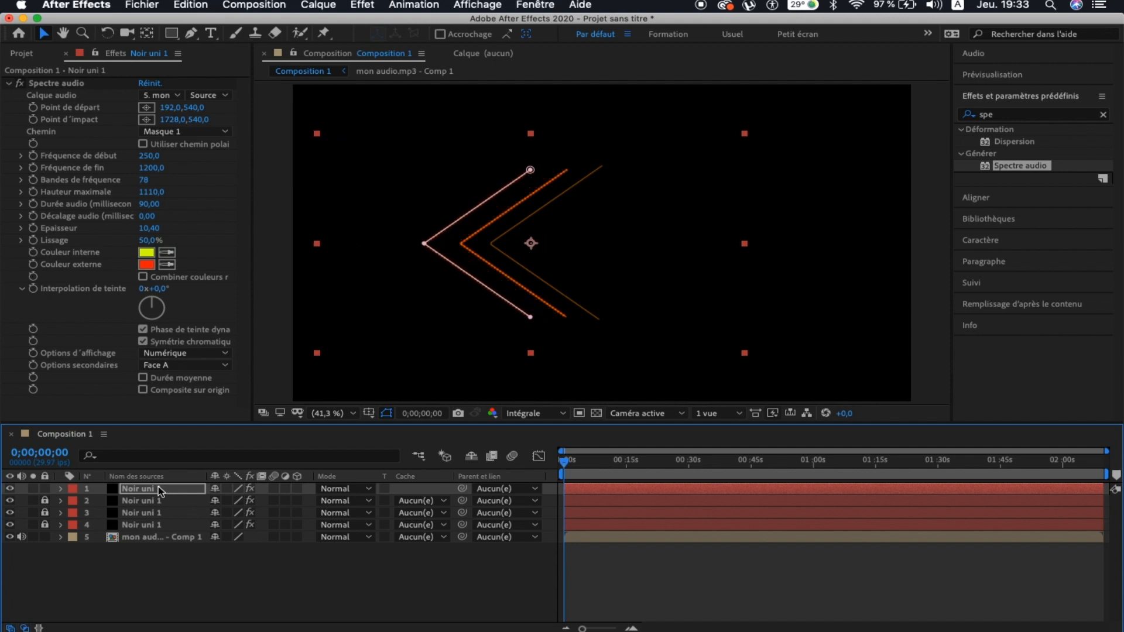
pyautogui.press('Return')
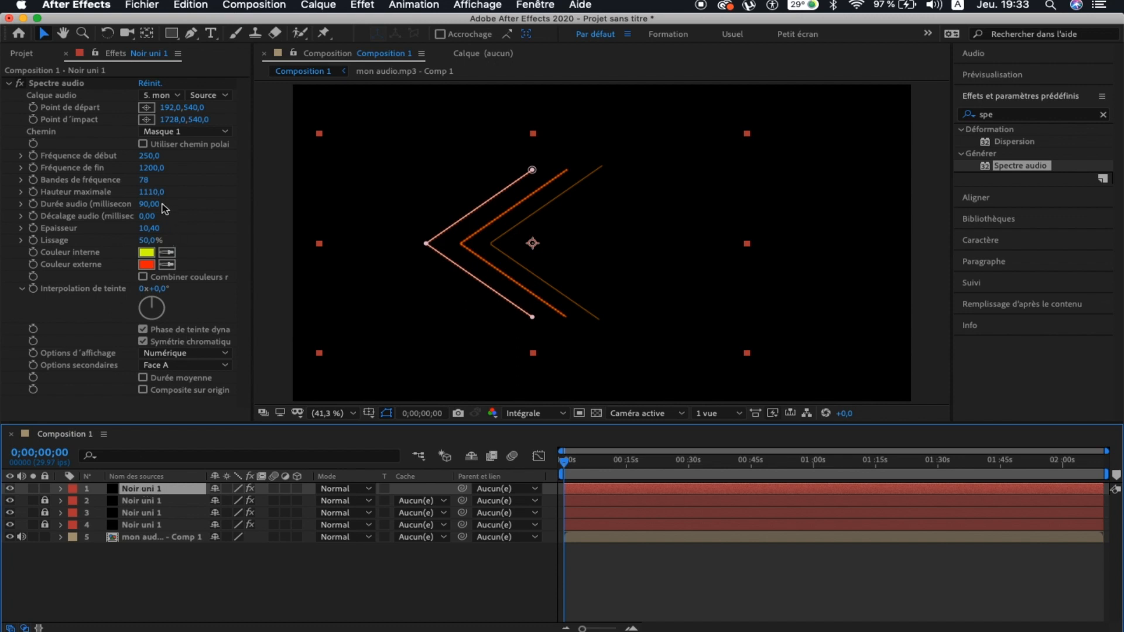
# Step: Set the spectrum thickness of the outermost V's layer to 8.70
pyautogui.click(147, 231)
pyautogui.write('8,70')
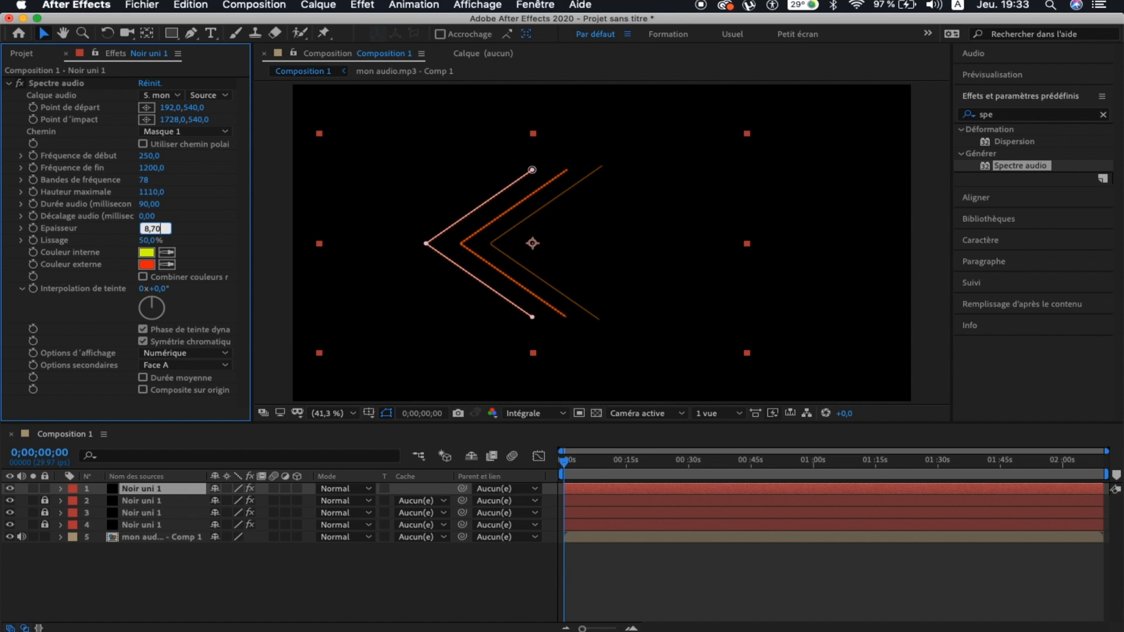
pyautogui.press('Return')
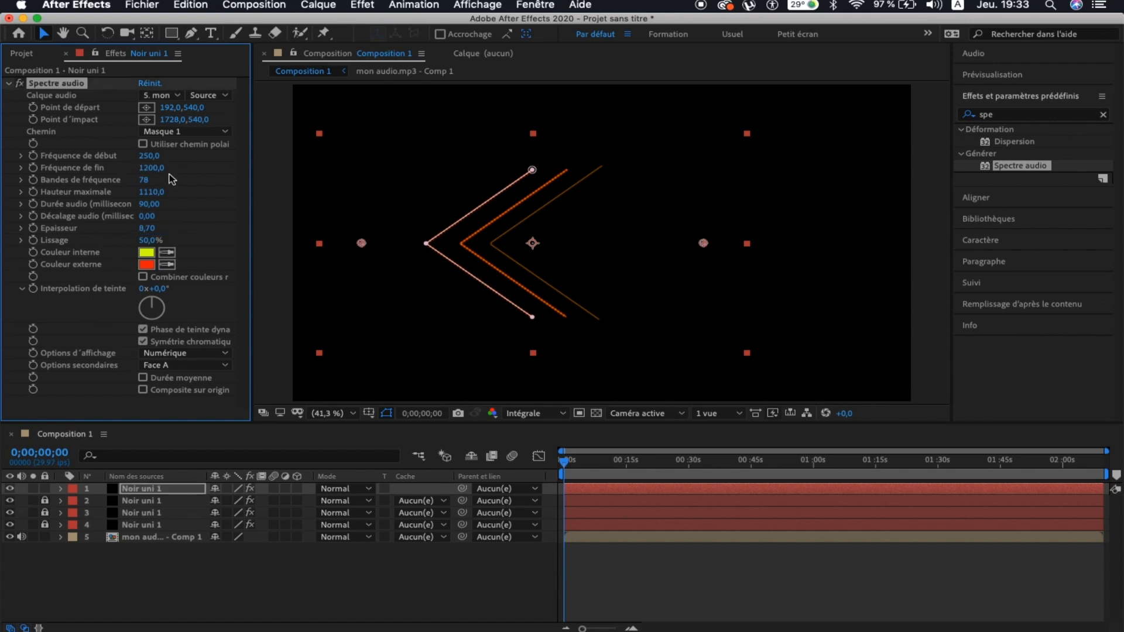
# Step: Set the outermost V's spectrum to start frequency 200, end frequency 2030, 65 frequency bands and the Points analogiques display option
pyautogui.click(150, 162)
pyautogui.write('200')
pyautogui.click(154, 169)
pyautogui.write('2')
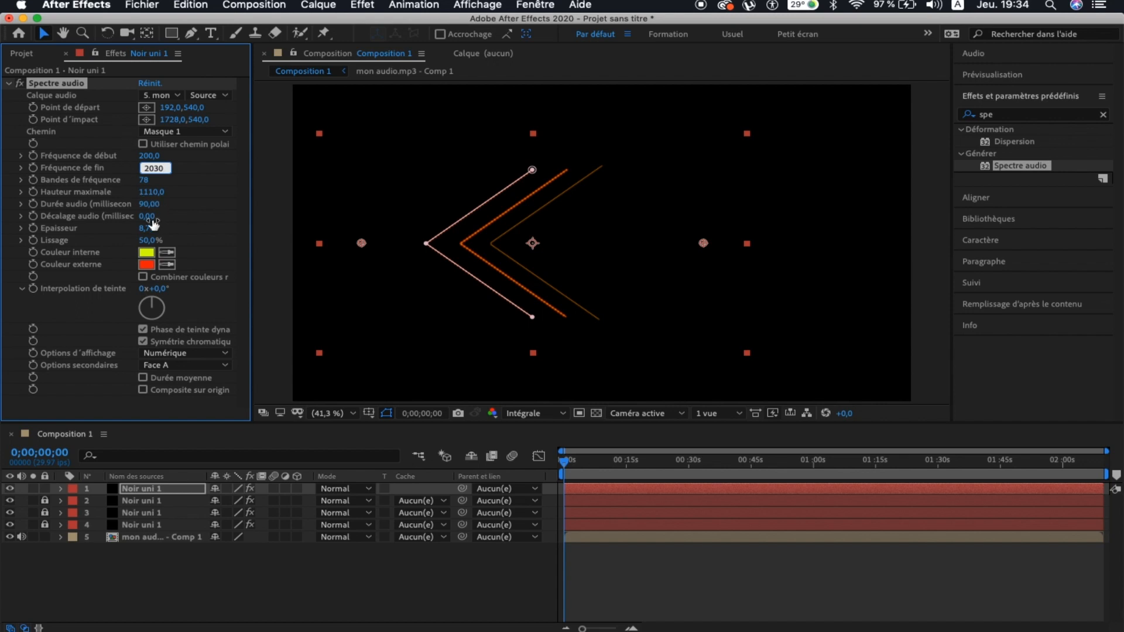
pyautogui.click(145, 180)
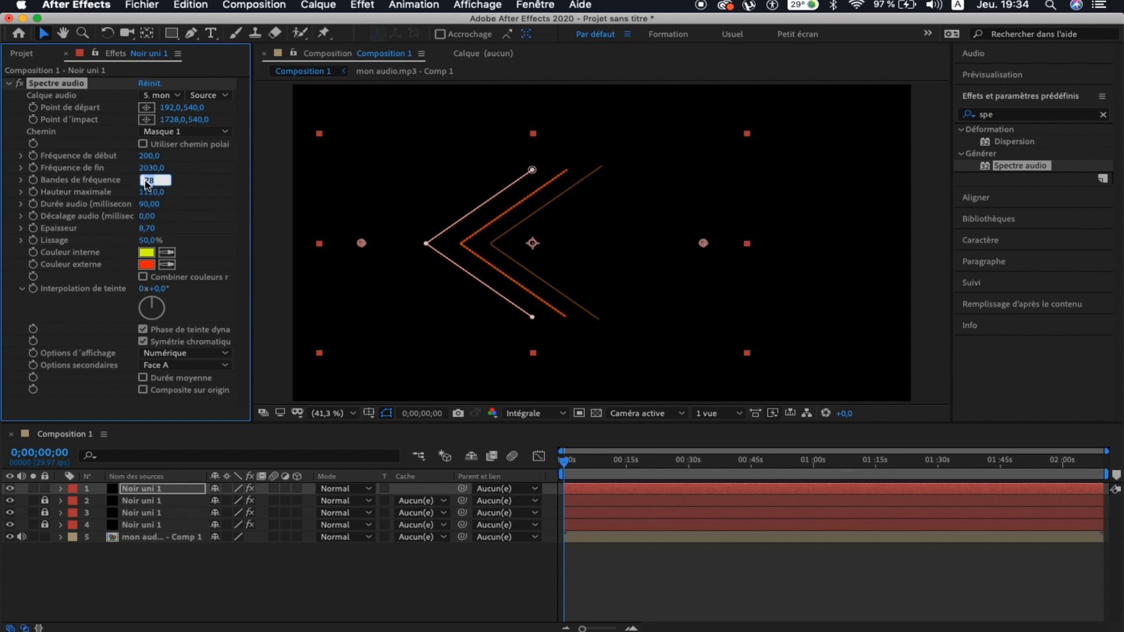
pyautogui.write('65')
pyautogui.click(198, 350)
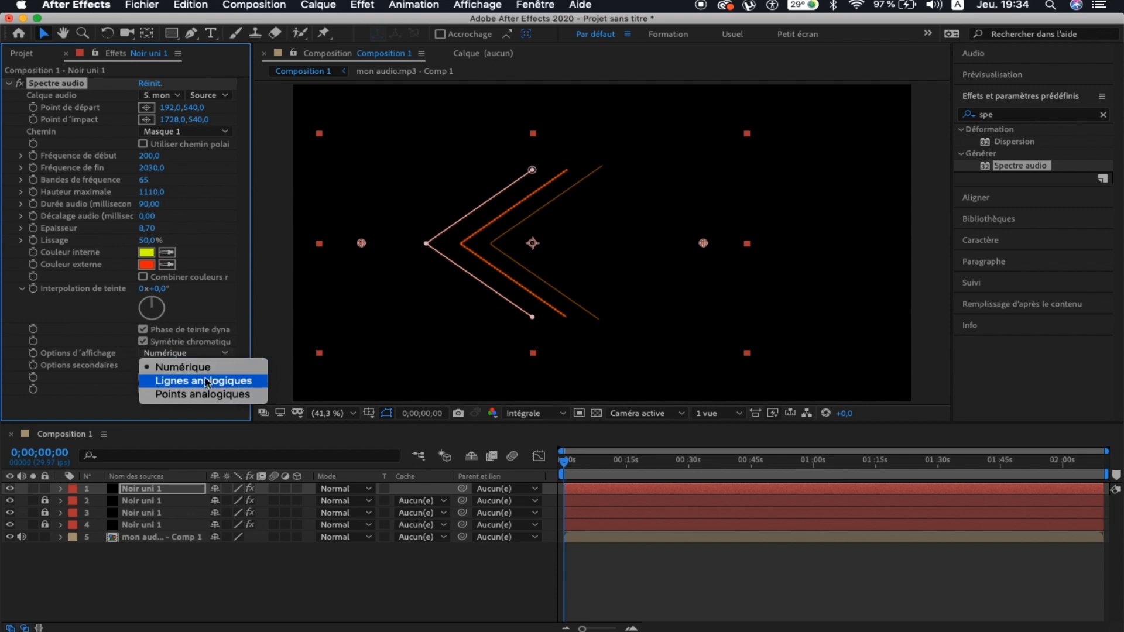
pyautogui.click(207, 396)
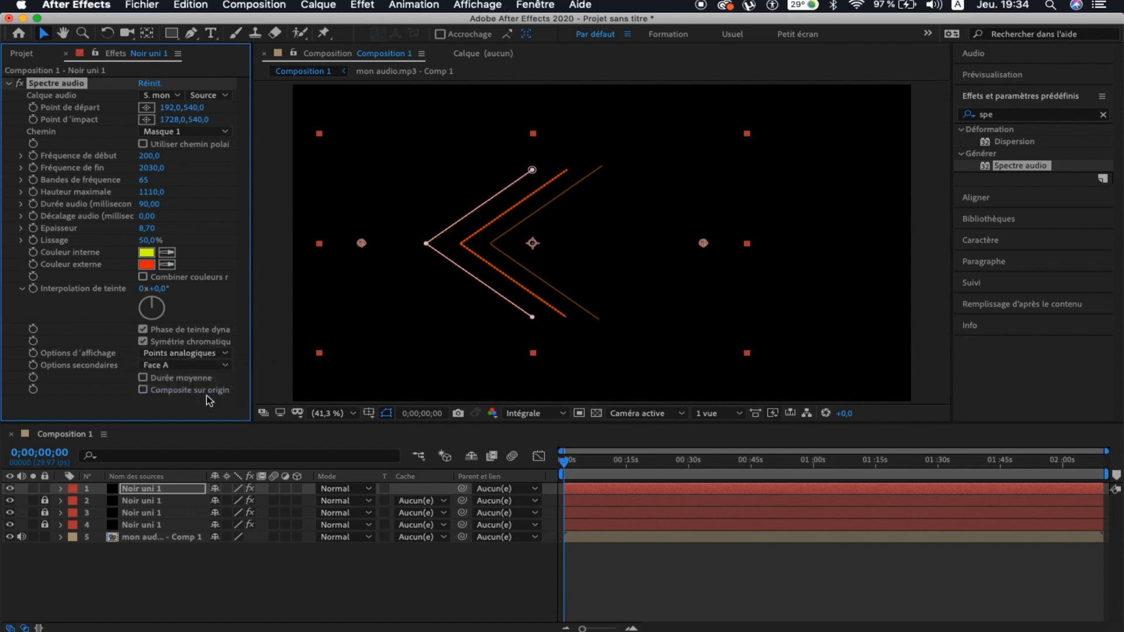
# Step: Unlock the three locked Noir uni 1 layers and precompose all four Noir uni 1 layers, transferring all attributes
pyautogui.click(148, 490)
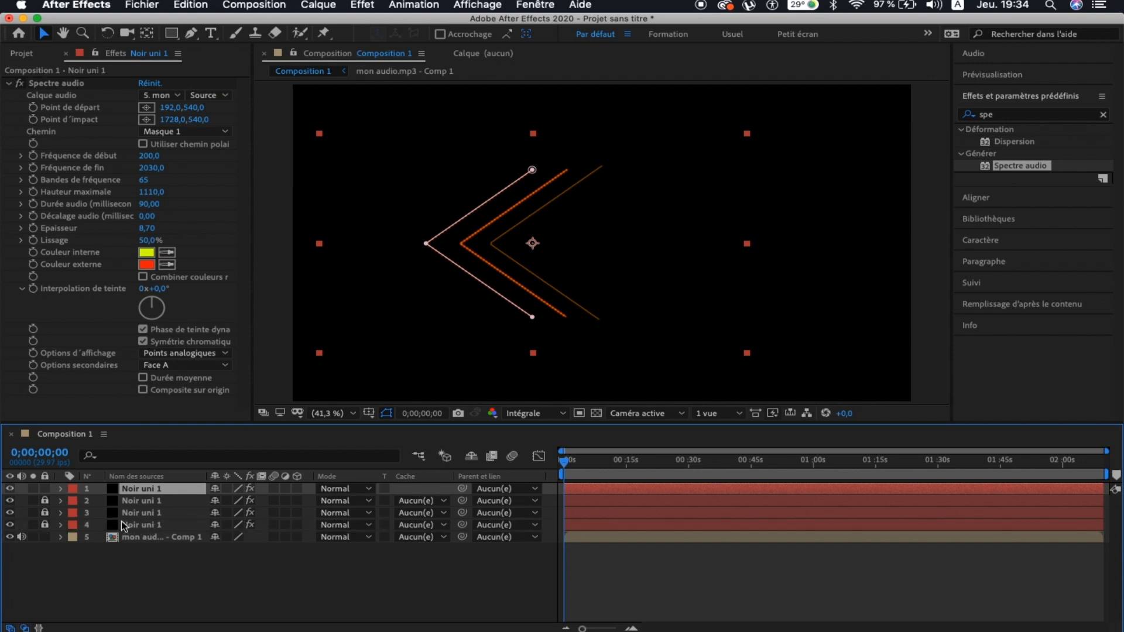
pyautogui.click(45, 500)
pyautogui.click(45, 512)
pyautogui.click(44, 525)
pyautogui.keyDown('shift'); pyautogui.click(150, 527); pyautogui.keyUp('shift')
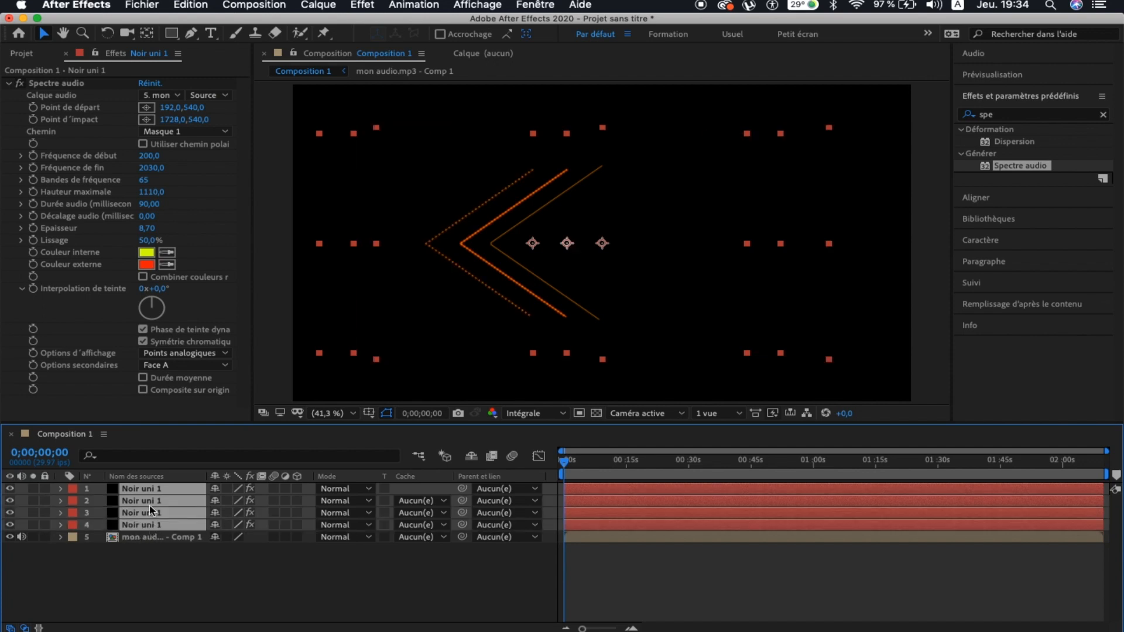
pyautogui.rightClick(147, 490)
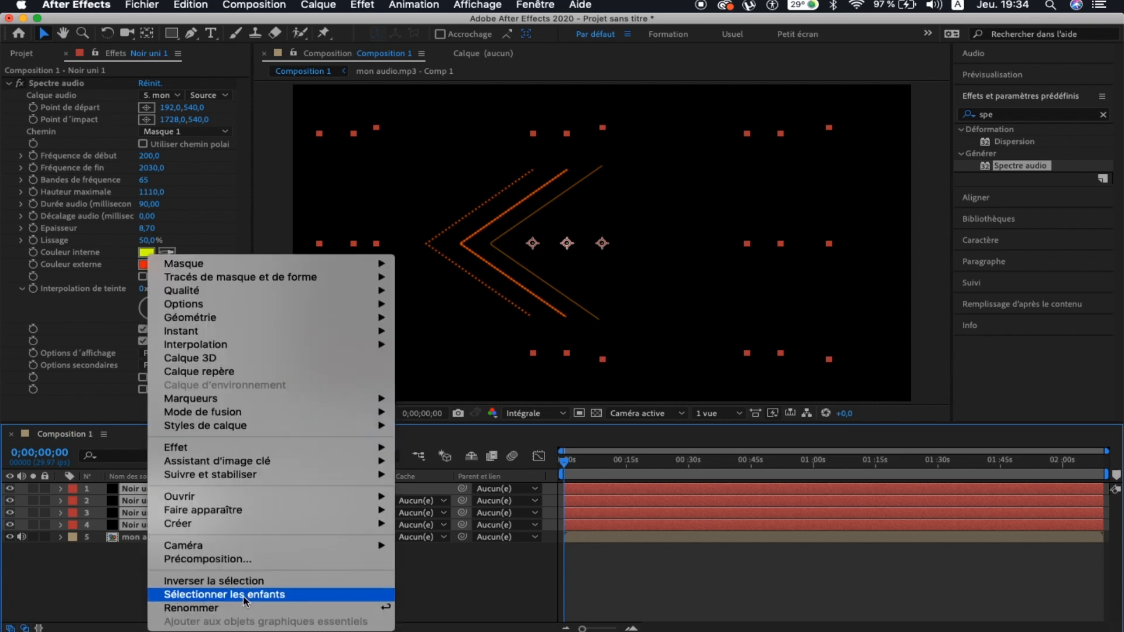
pyautogui.click(231, 559)
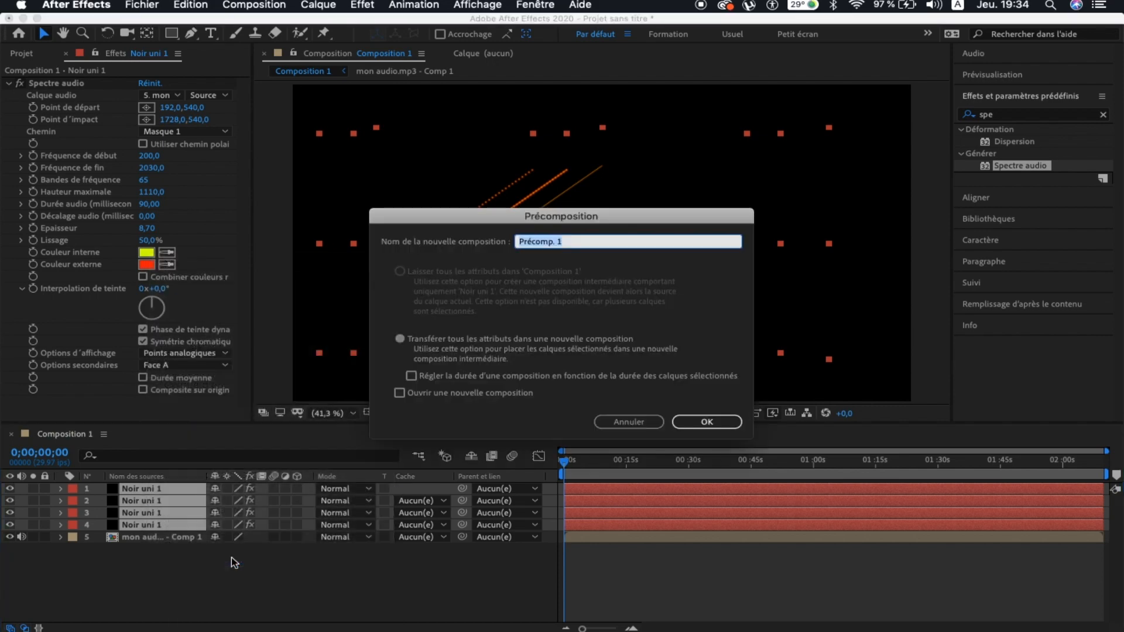
pyautogui.click(713, 422)
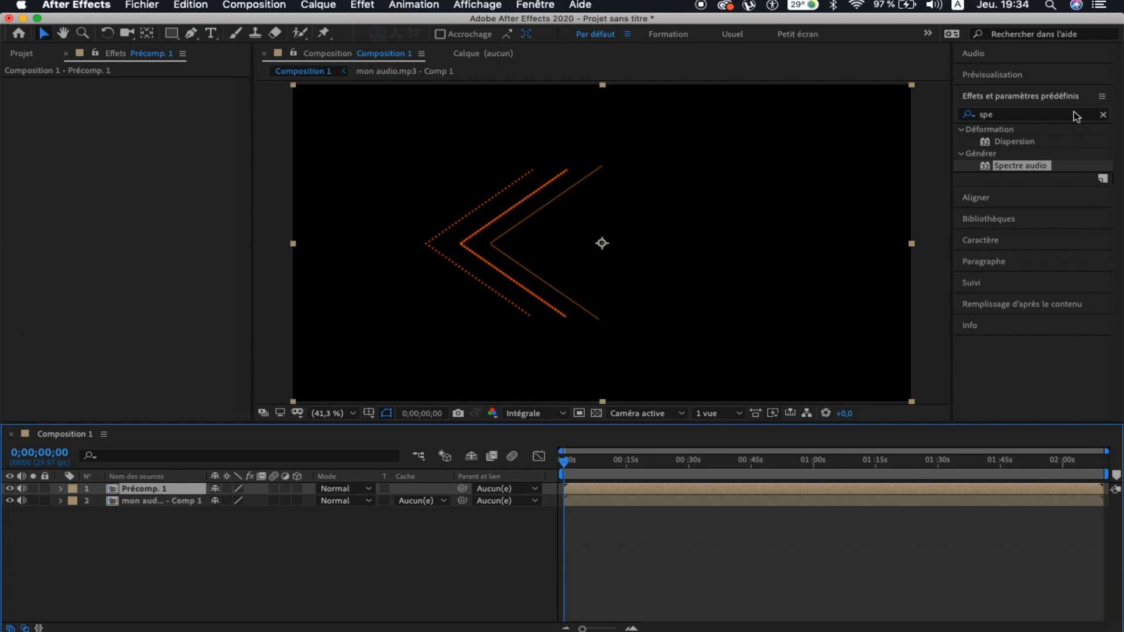
# Step: Find the Miroir effect and apply it to the Précomp. 1 layer
pyautogui.click(1048, 116)
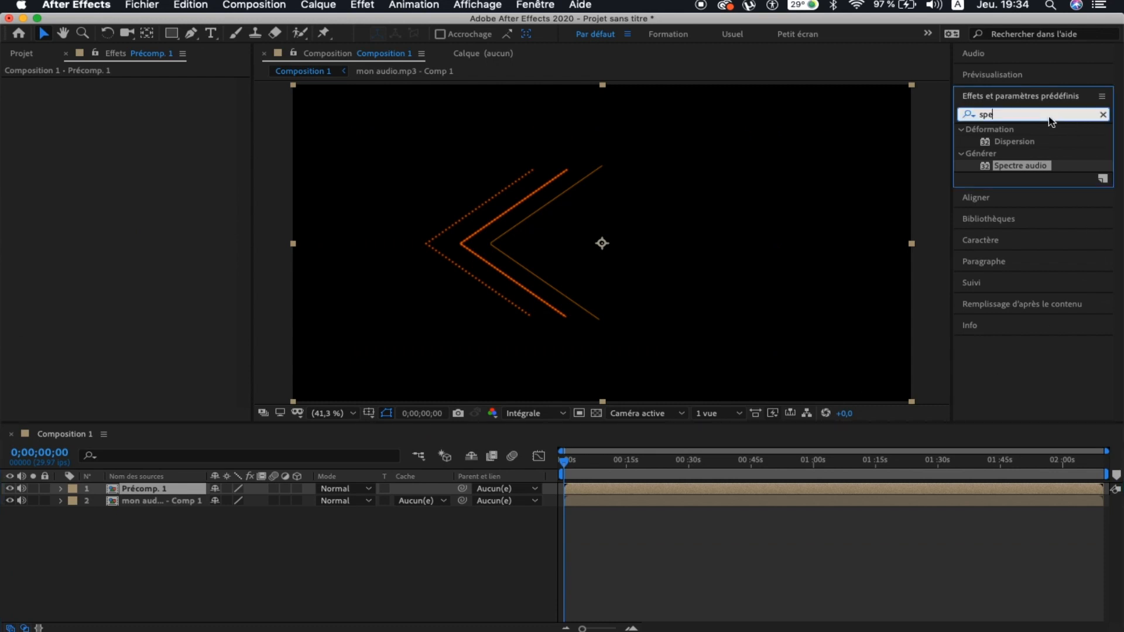
pyautogui.press('BackSpace')
pyautogui.press('BackSpace')
pyautogui.press('BackSpace')
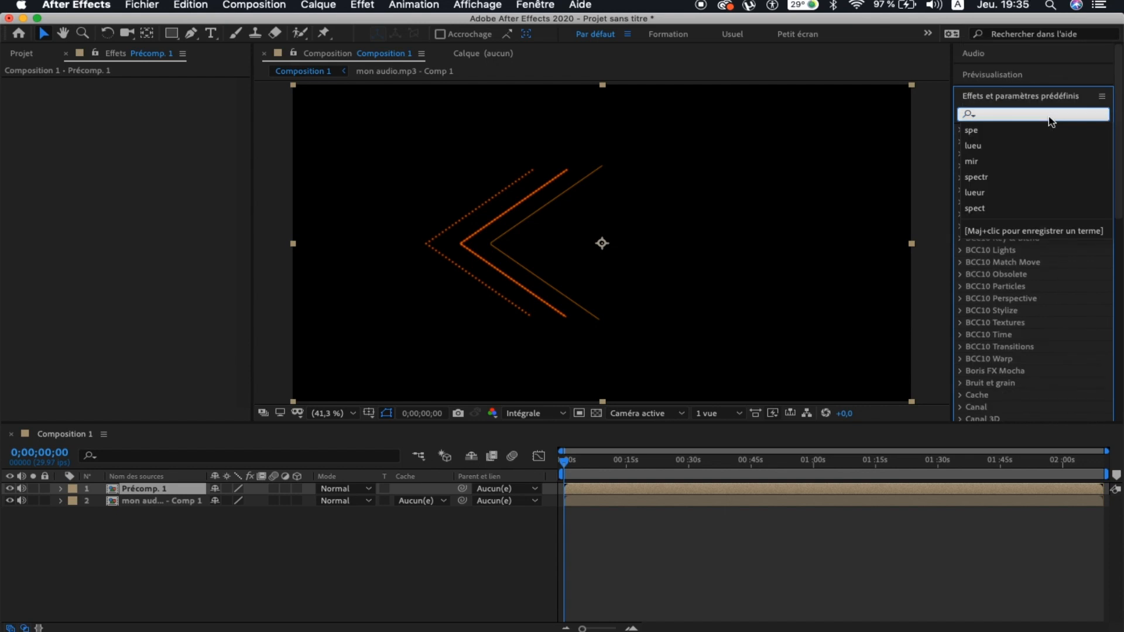
pyautogui.write('mir')
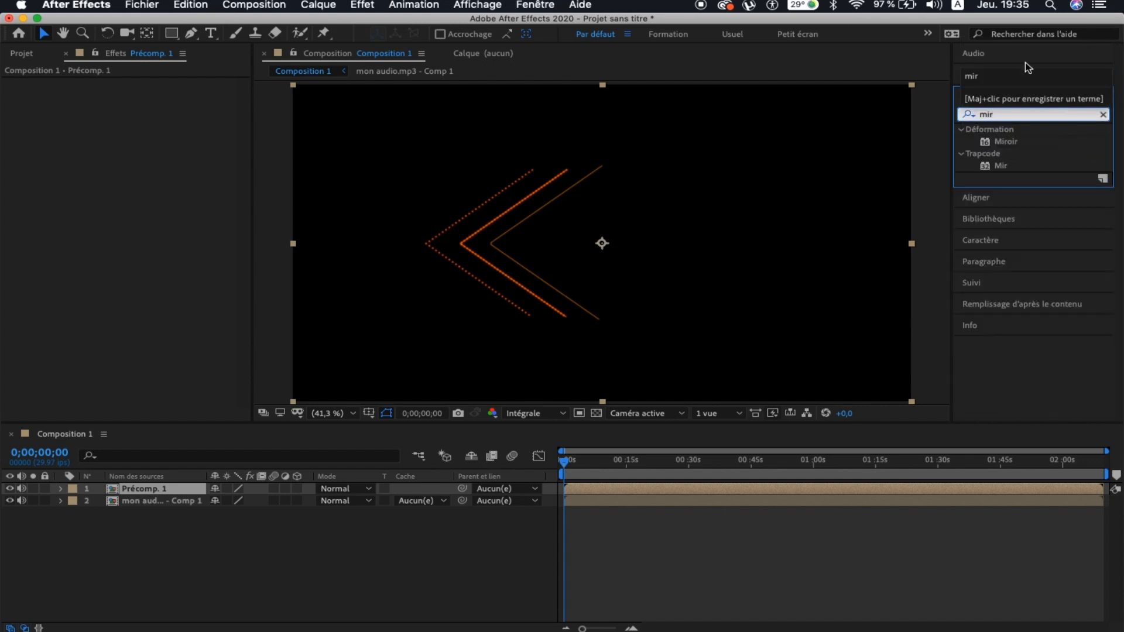
pyautogui.click(1006, 142)
pyautogui.moveTo(1005, 146); pyautogui.dragTo(599, 490)
pyautogui.click(599, 490)
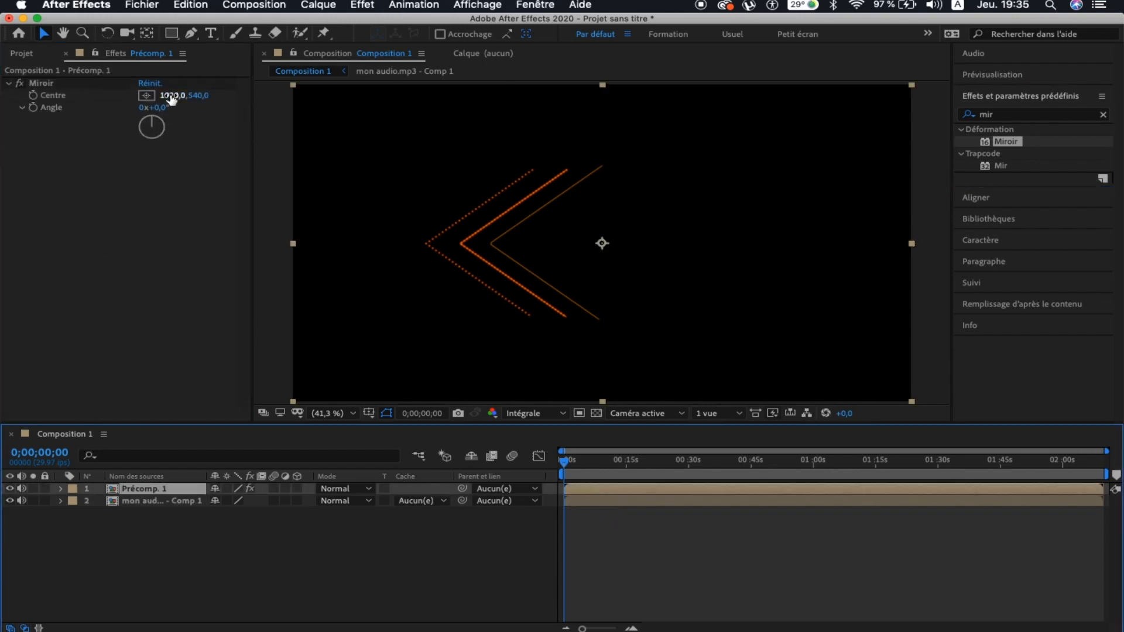
# Step: Move the Miroir effect's centre horizontally to 1014 so the nested Vs are reflected into a diamond shape
pyautogui.moveTo(171, 97); pyautogui.dragTo(70, 96)
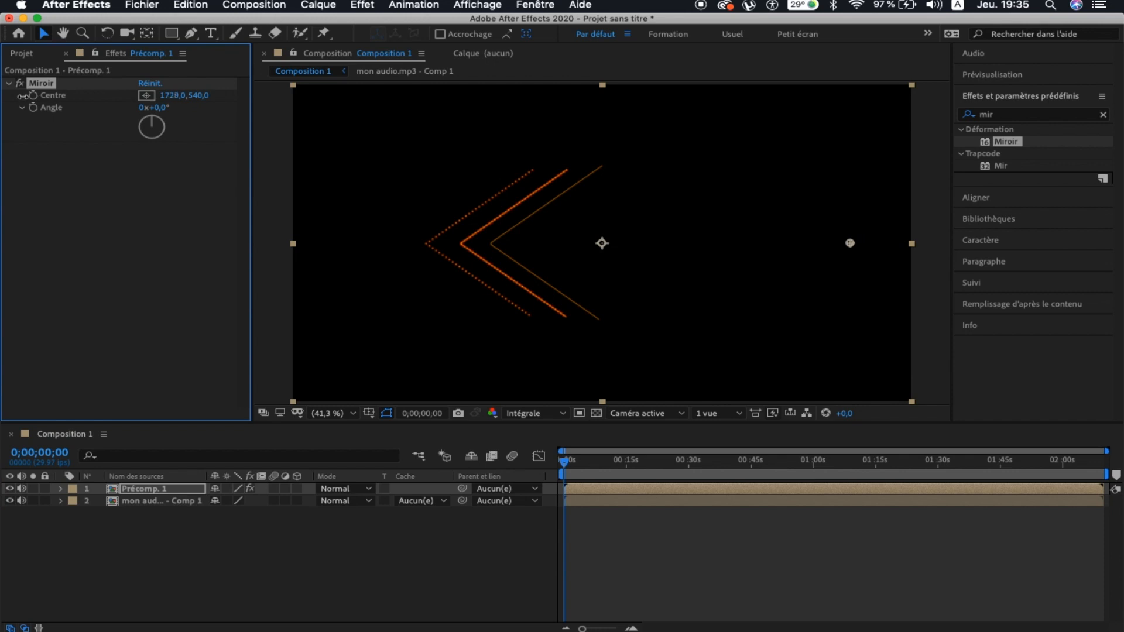
pyautogui.moveTo(176, 95); pyautogui.dragTo(6, 97)
pyautogui.moveTo(177, 99); pyautogui.dragTo(152, 100)
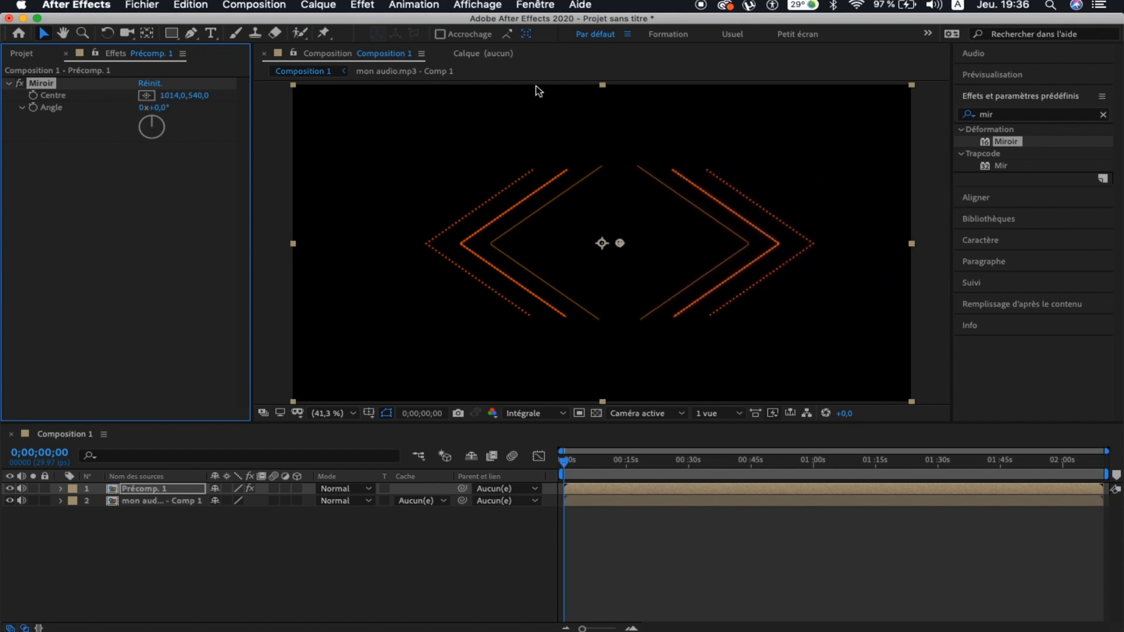
# Step: Scale Précomp. 1 down to a narrower, more compact diamond, using the proportional grid as a temporary guide
pyautogui.click(152, 487)
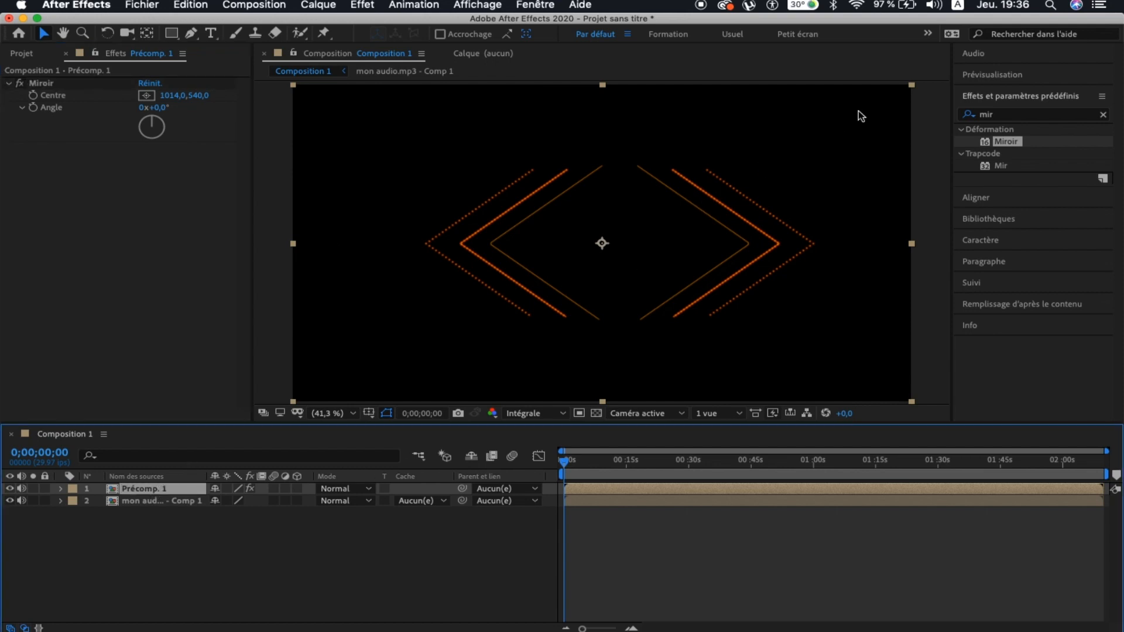
pyautogui.moveTo(913, 85); pyautogui.dragTo(872, 119)
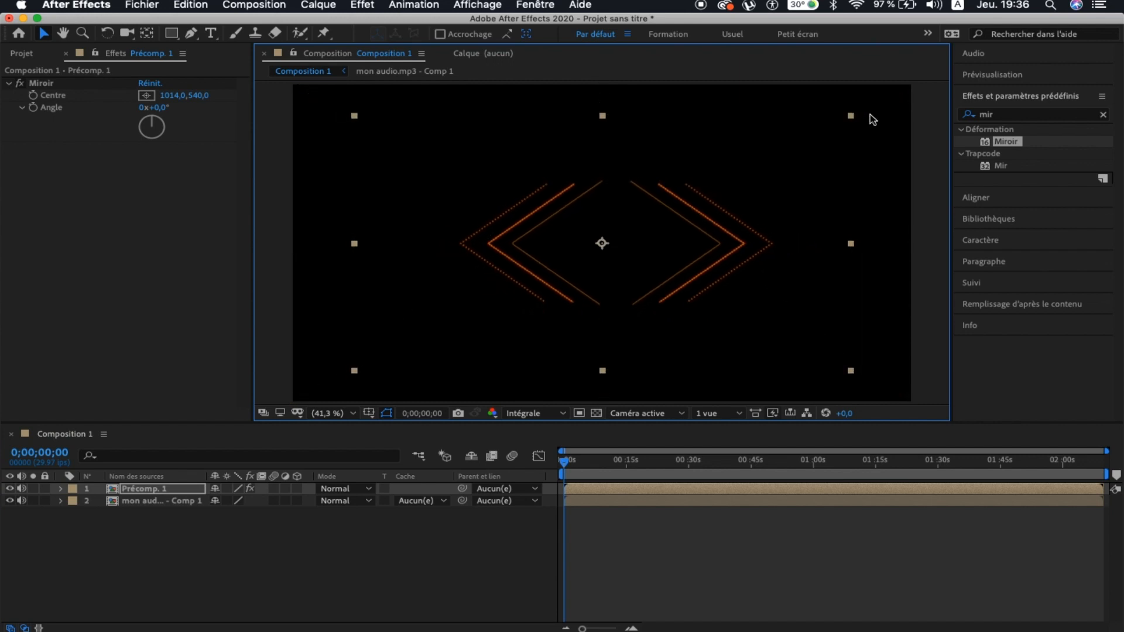
pyautogui.click(368, 413)
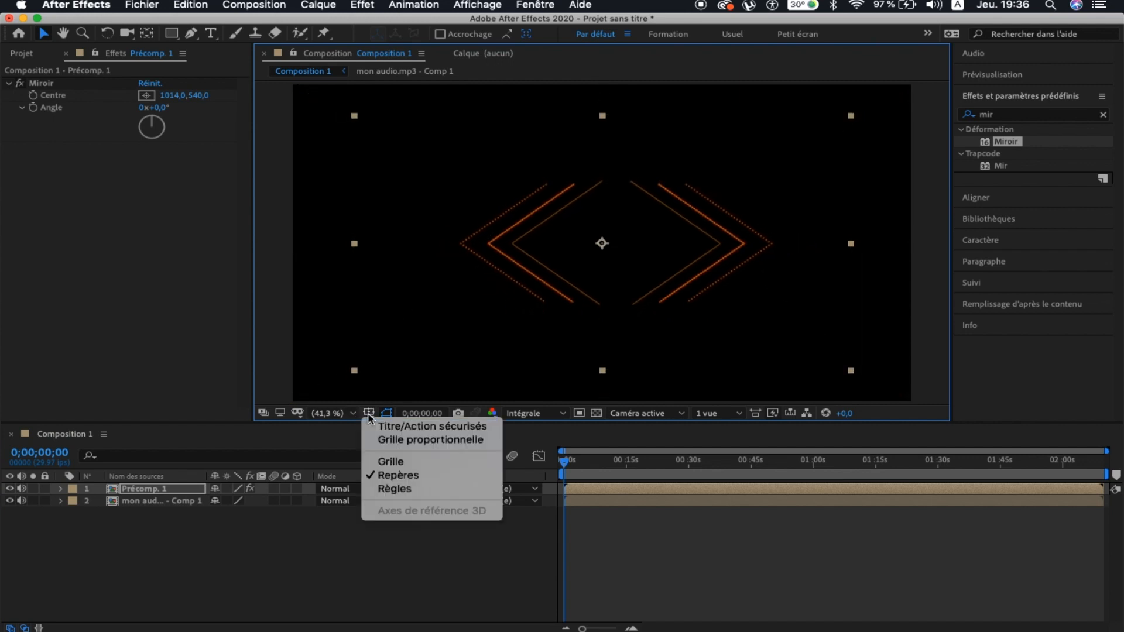
pyautogui.click(393, 440)
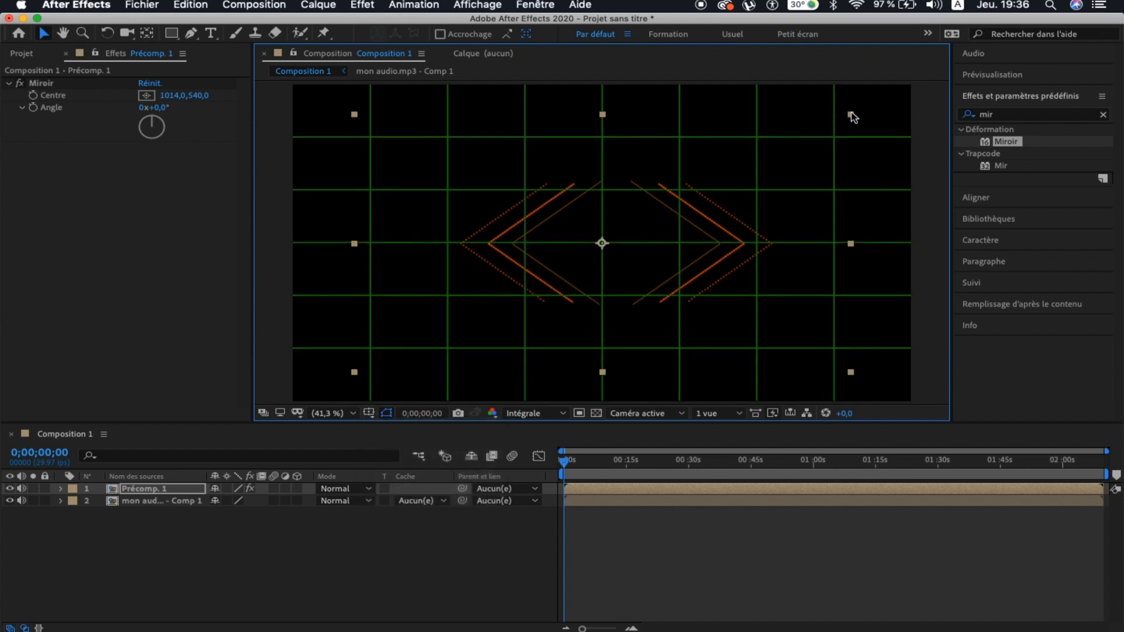
pyautogui.moveTo(851, 111); pyautogui.dragTo(817, 93)
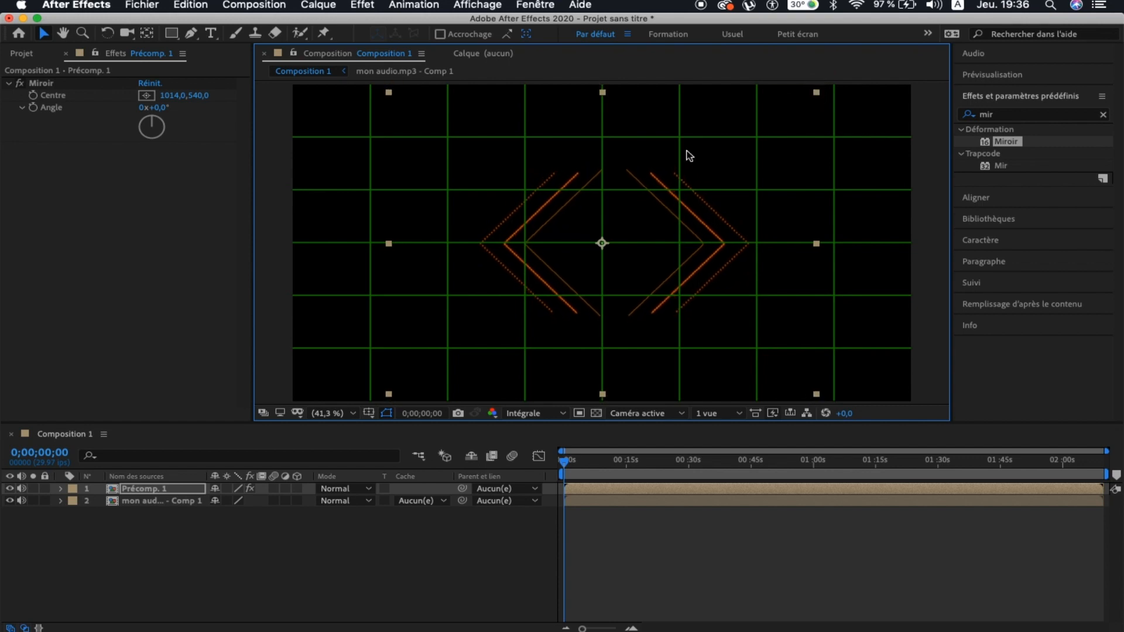
pyautogui.click(368, 414)
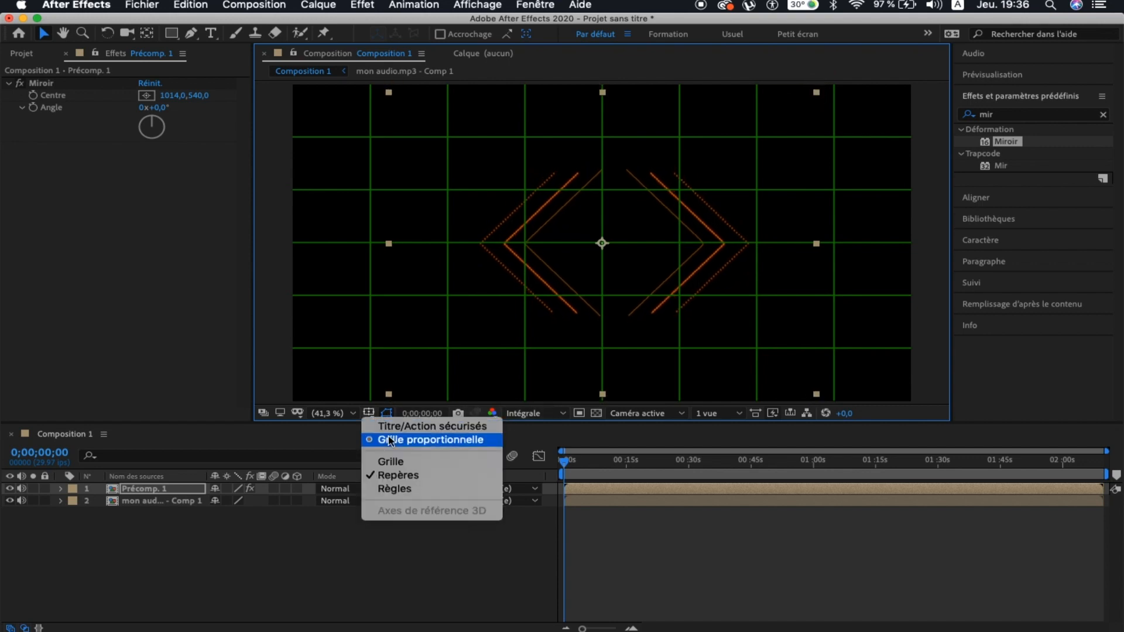
pyautogui.click(395, 440)
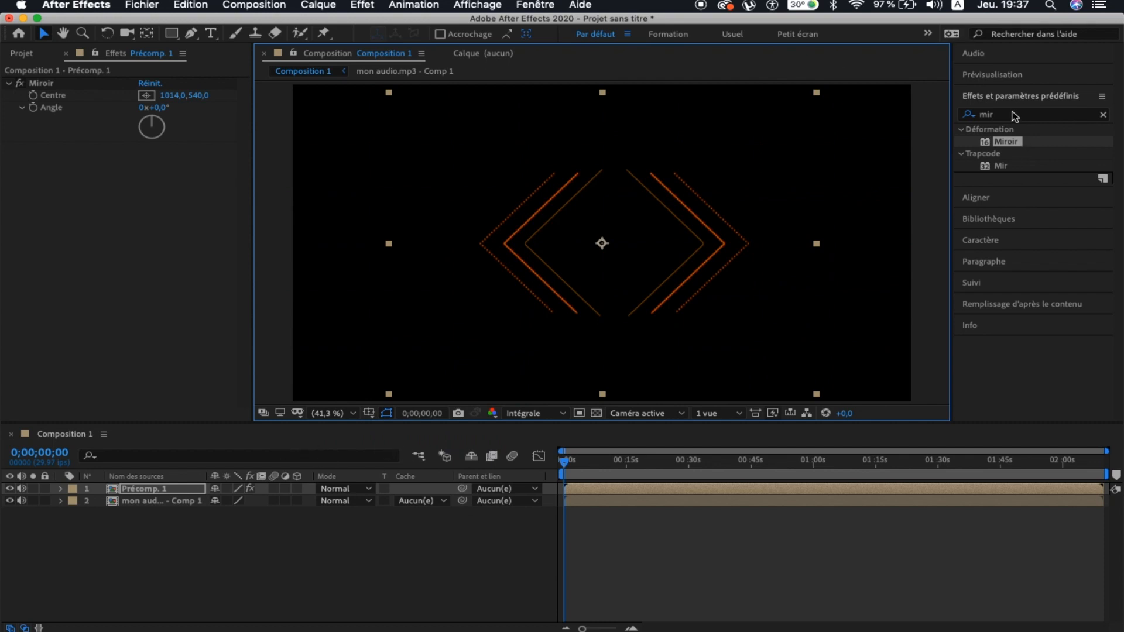
# Step: Apply the Lueur diffuse effect to Précomp. 1 and set its radius to 60
pyautogui.click(978, 114)
pyautogui.write('lueu')
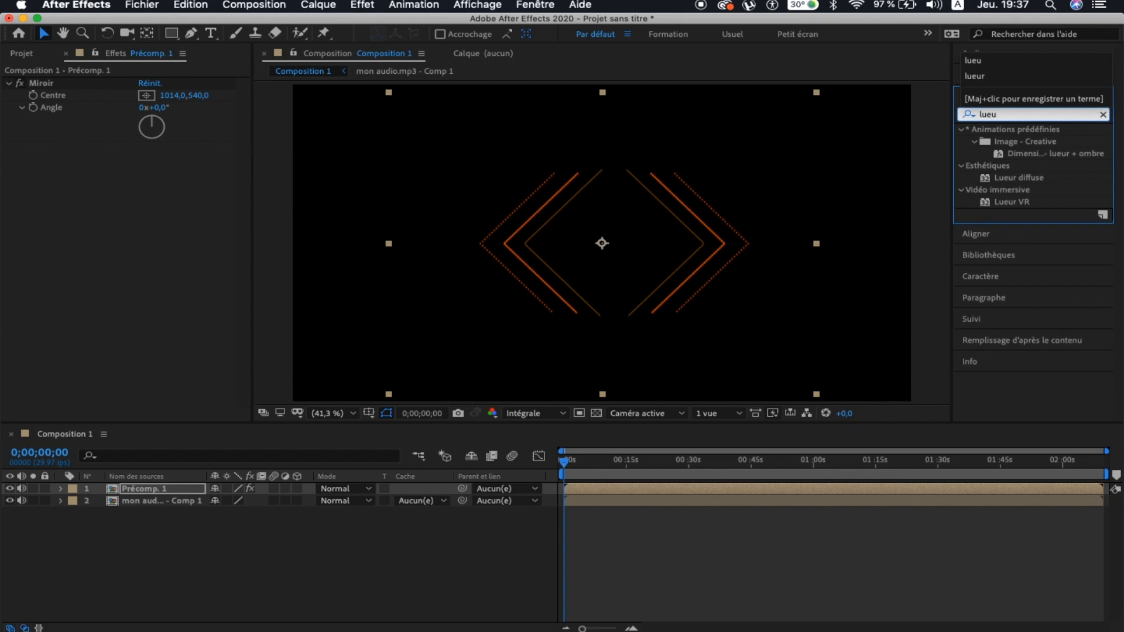
pyautogui.click(1028, 181)
pyautogui.moveTo(1028, 182); pyautogui.dragTo(638, 491)
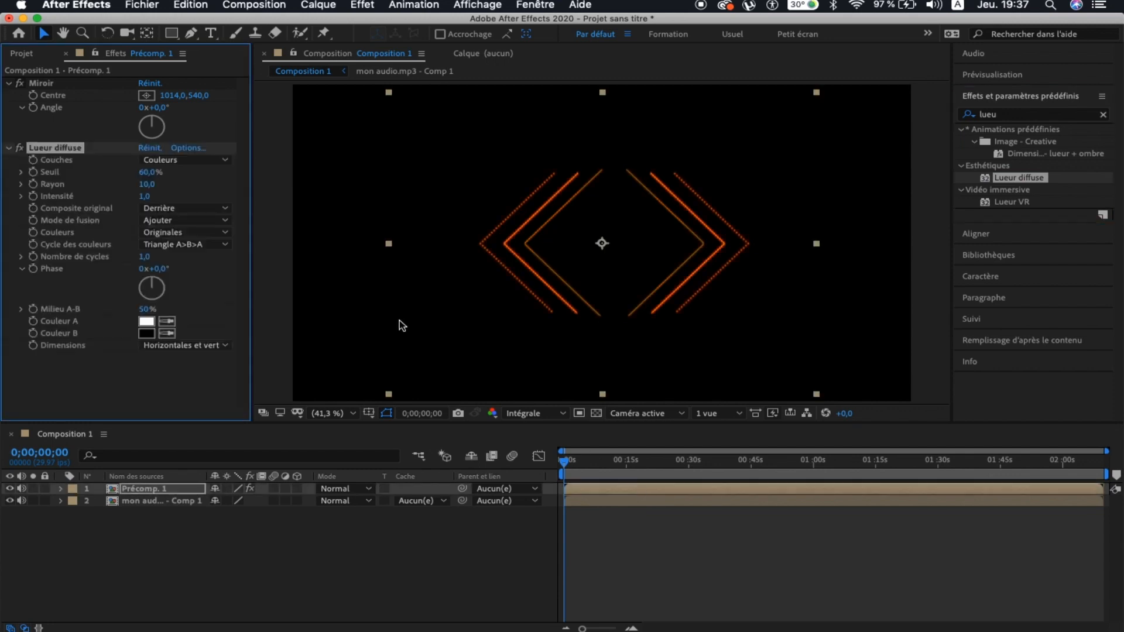
pyautogui.click(148, 185)
pyautogui.write('60')
# Step: Create a text layer reading 00:00 in the composition
pyautogui.click(214, 570)
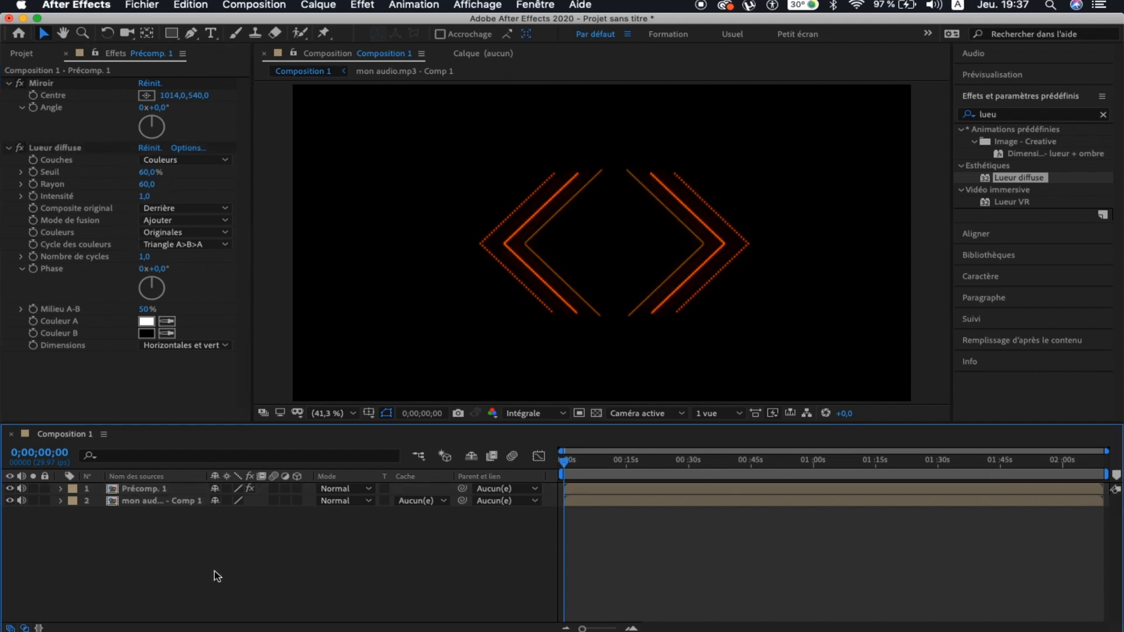
pyautogui.rightClick(215, 570)
pyautogui.moveTo(286, 479)
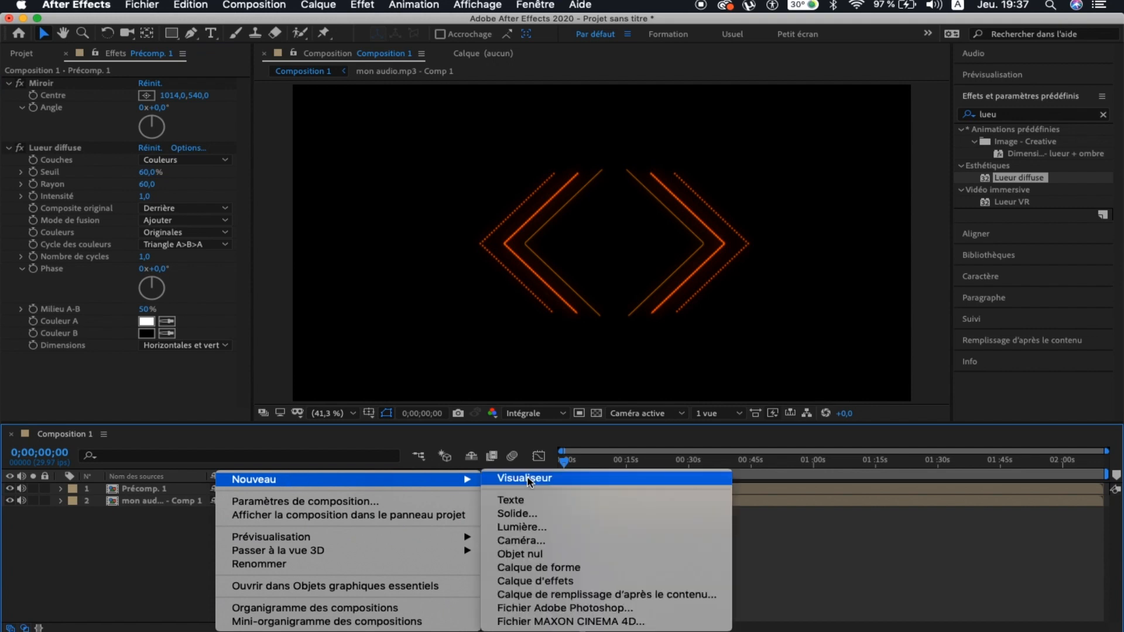
pyautogui.click(529, 499)
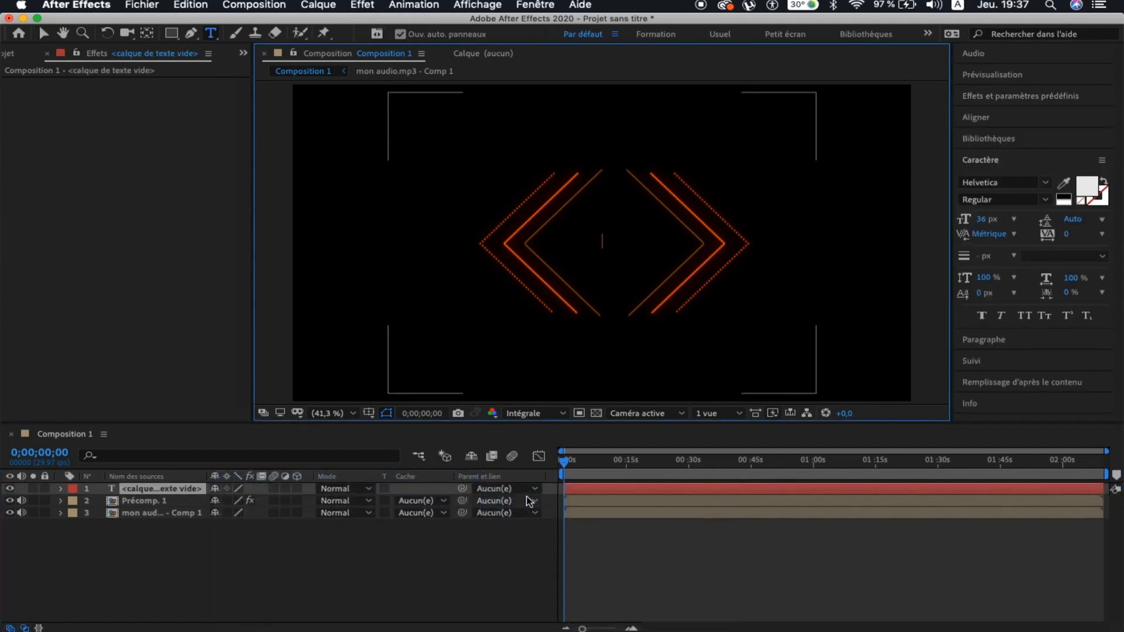
pyautogui.write('00:00')
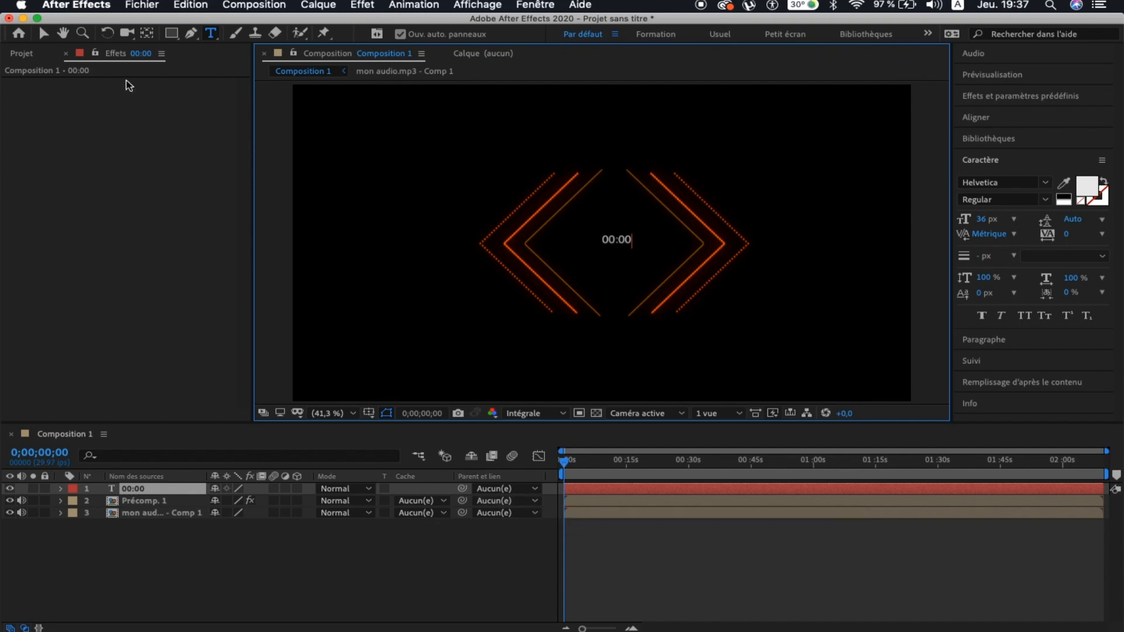
# Step: Switch to the desktop, open script.rtf from the mon tuto folder, copy its sek/min time expression and close the document
pyautogui.click(23, 19)
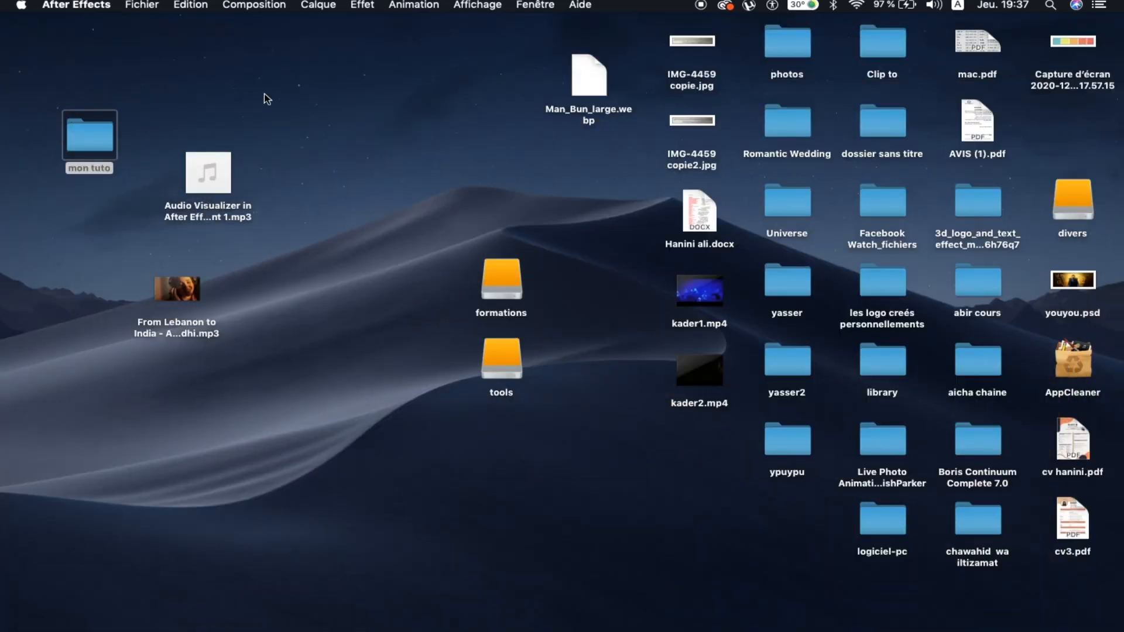
pyautogui.doubleClick(99, 139)
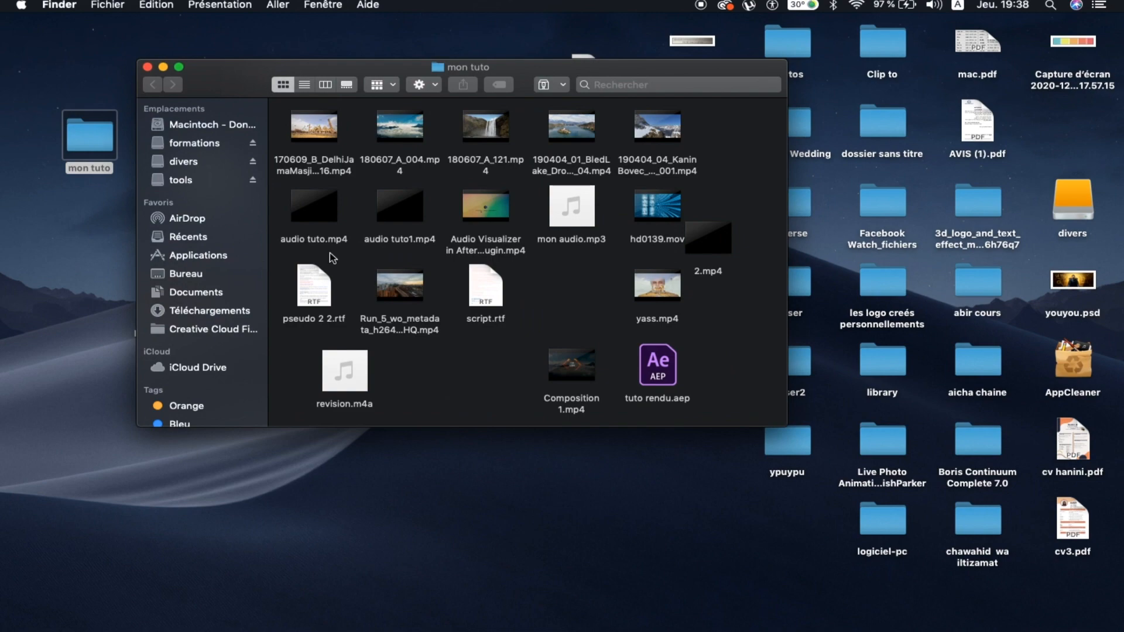
pyautogui.doubleClick(480, 296)
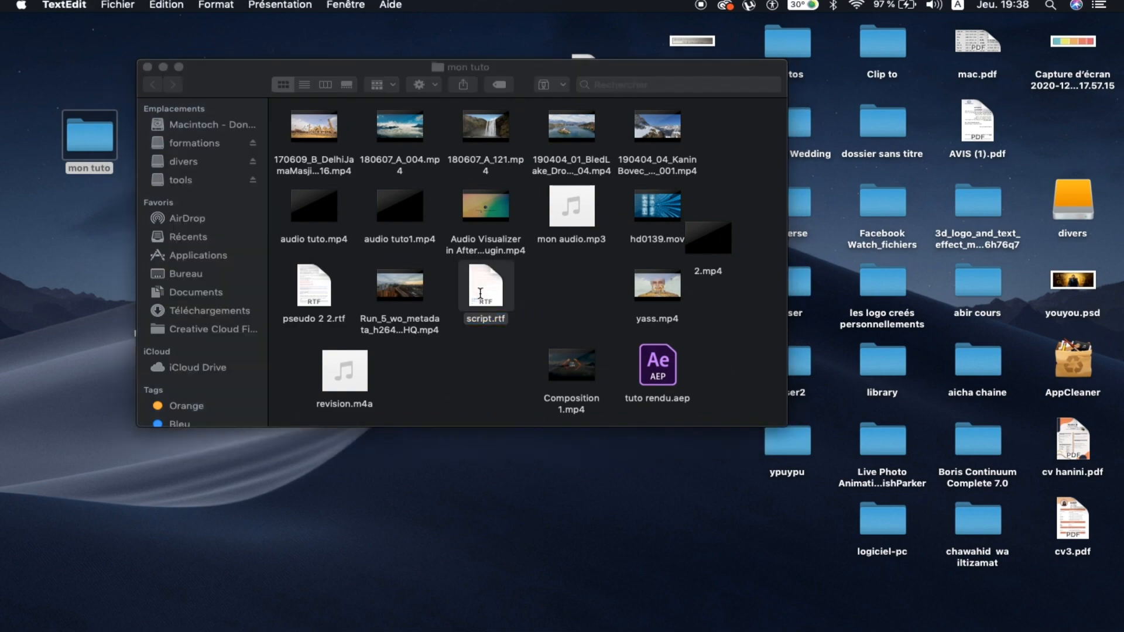
pyautogui.scroll(-15, 345, 359)
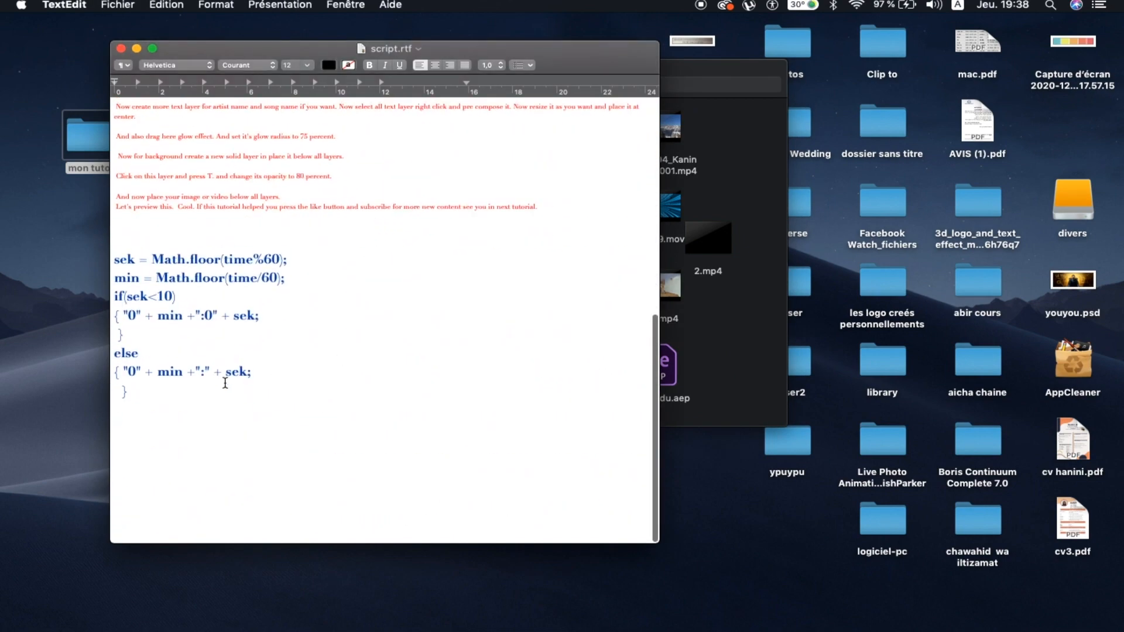
pyautogui.moveTo(114, 404); pyautogui.dragTo(108, 262)
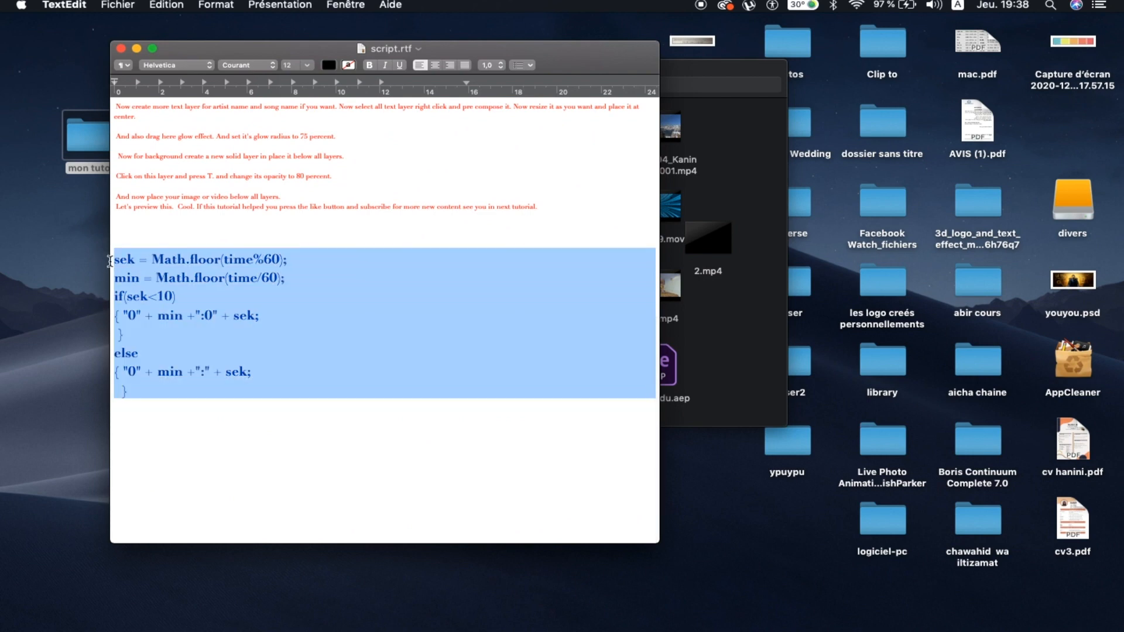
pyautogui.rightClick(184, 273)
pyautogui.click(239, 326)
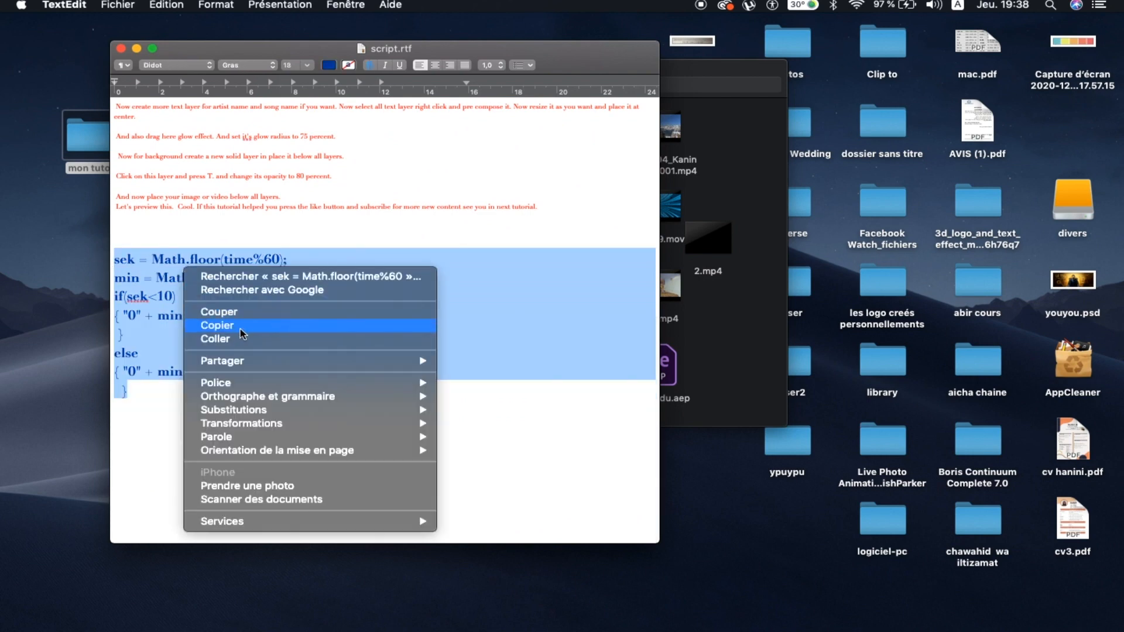
pyautogui.click(120, 48)
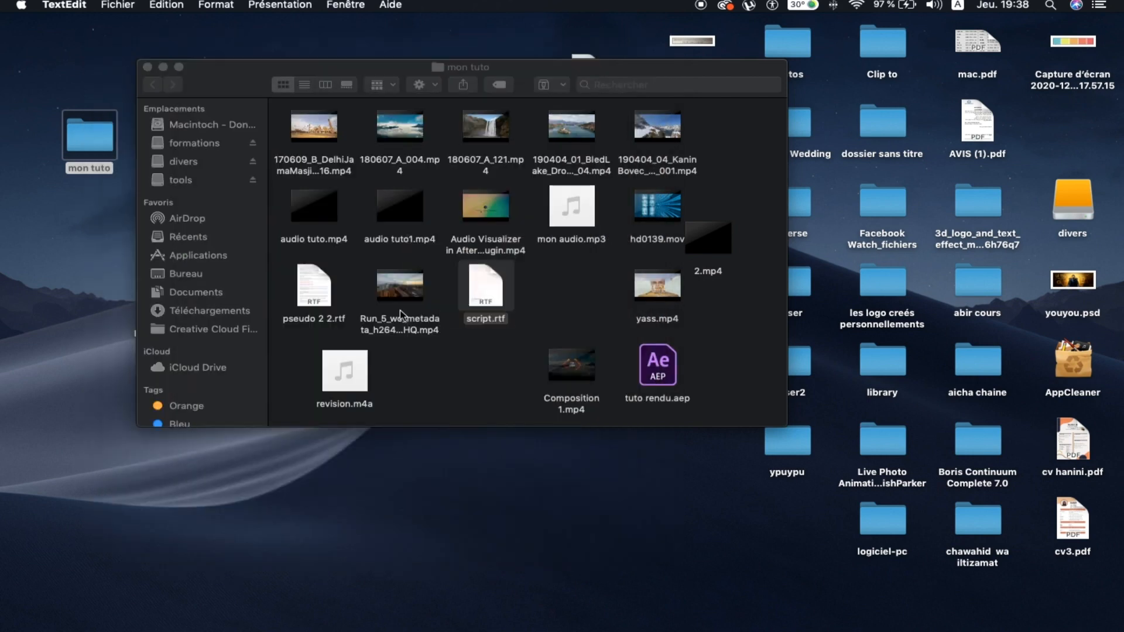
# Step: Close the mon tuto folder window and switch back to After Effects
pyautogui.click(148, 67)
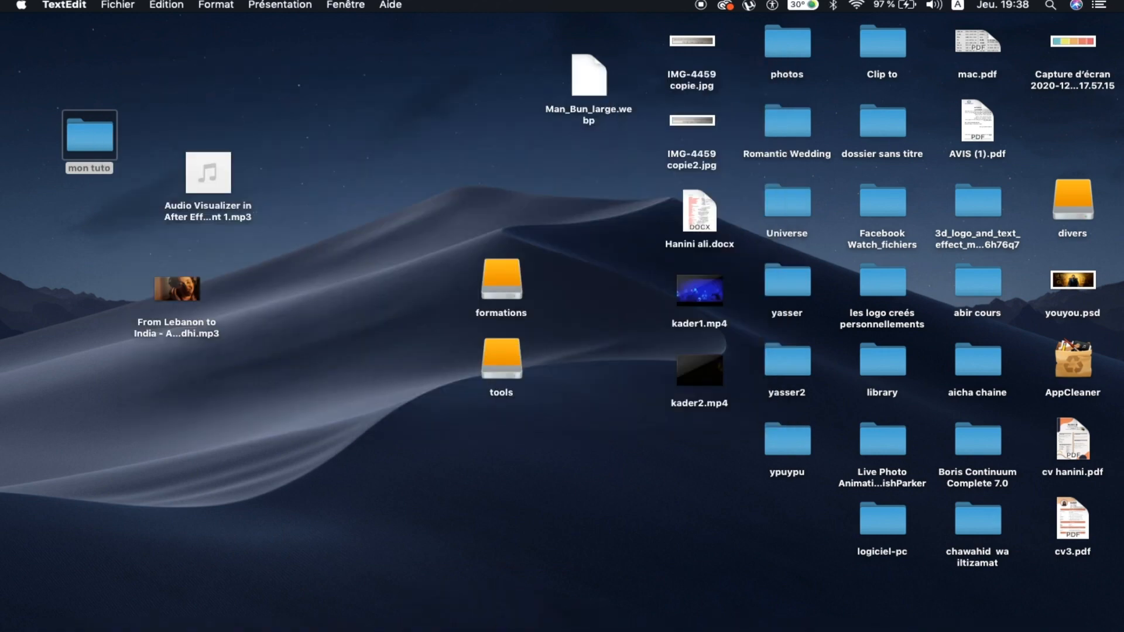
pyautogui.moveTo(603, 623)
pyautogui.click(1015, 610)
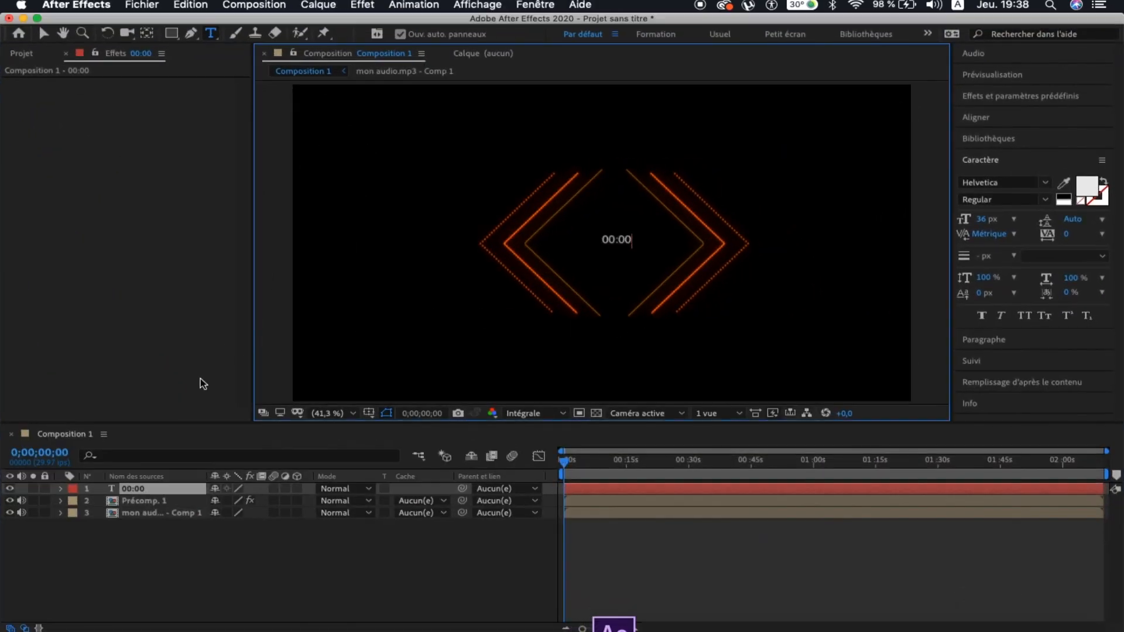
# Step: Replace the default expression on the 00:00 layer's source text with the copied sek/min time expression
pyautogui.click(60, 489)
pyautogui.click(75, 502)
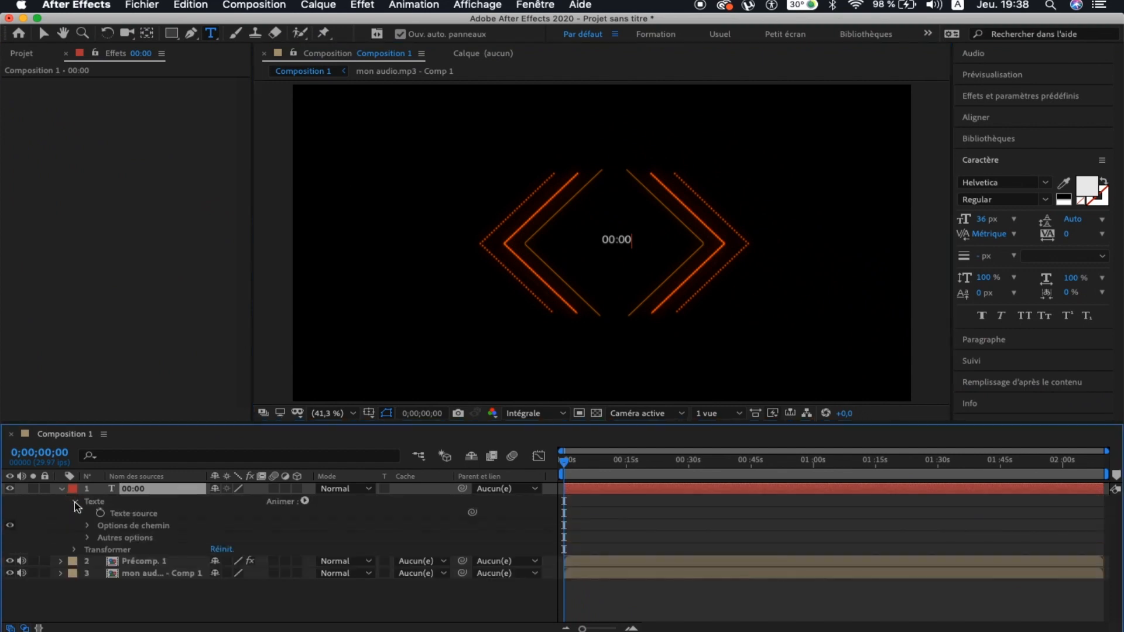
pyautogui.keyDown('alt'); pyautogui.click(101, 515); pyautogui.keyUp('alt')
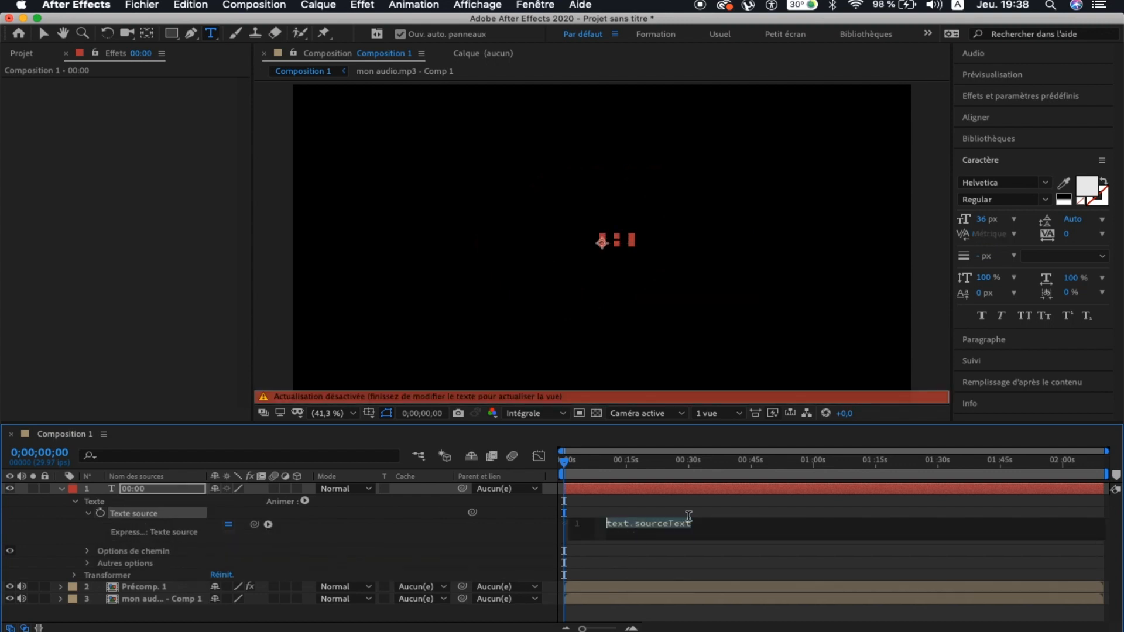
pyautogui.click(712, 524)
pyautogui.moveTo(712, 524); pyautogui.dragTo(571, 522)
pyautogui.press('BackSpace')
pyautogui.press('super+v')
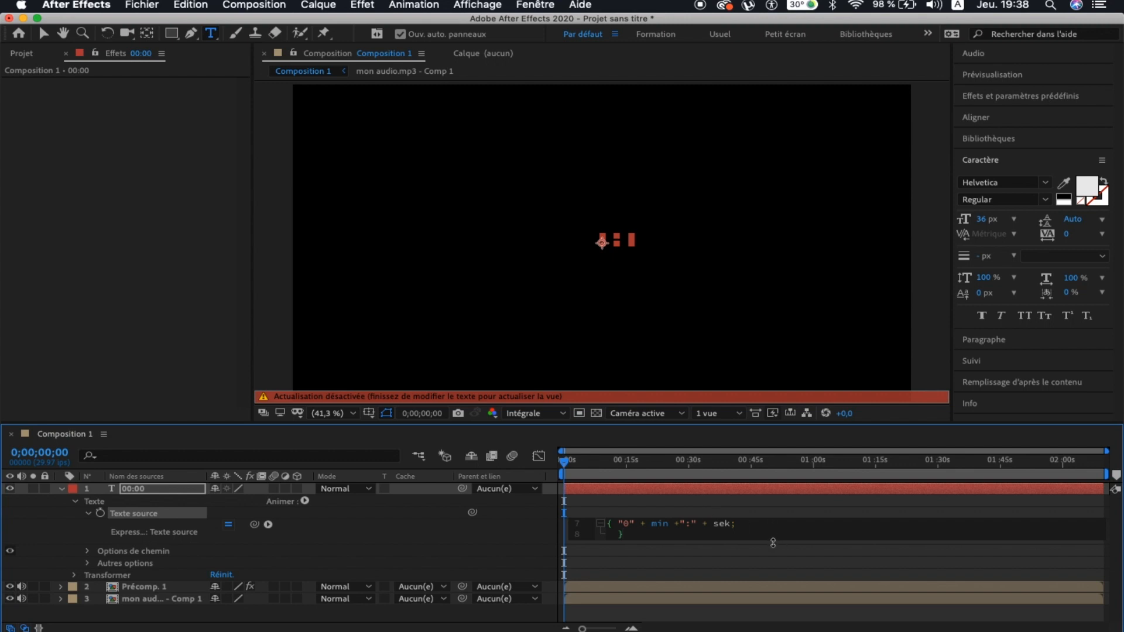
pyautogui.moveTo(772, 542)
pyautogui.mouseDown()
pyautogui.moveTo(775, 619)
pyautogui.moveTo(768, 525)
pyautogui.mouseUp()
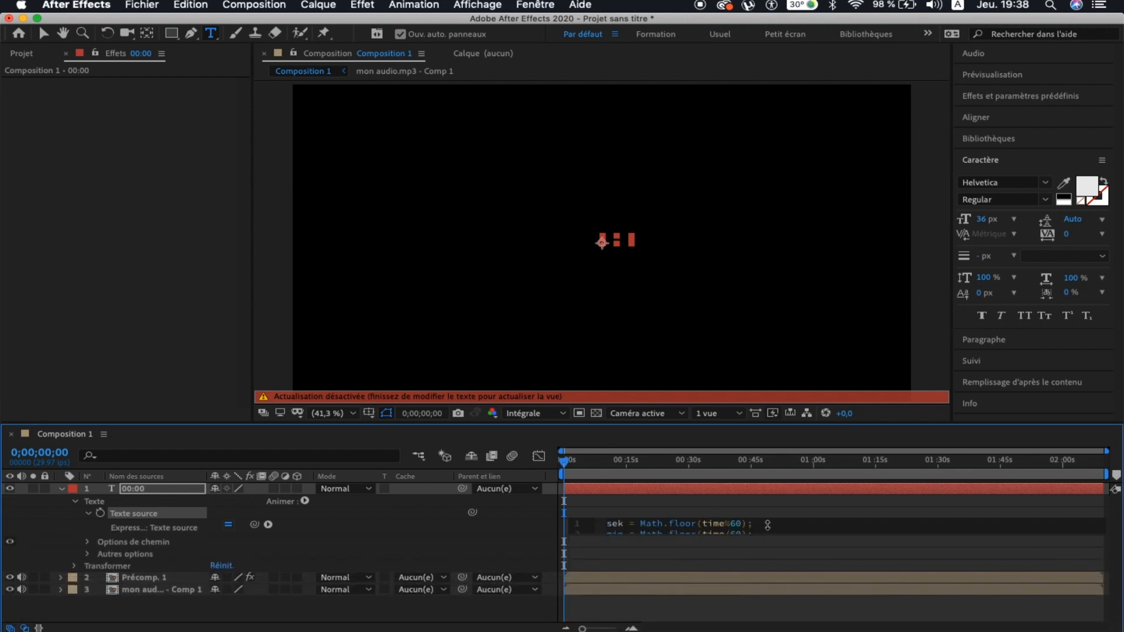
pyautogui.click(62, 489)
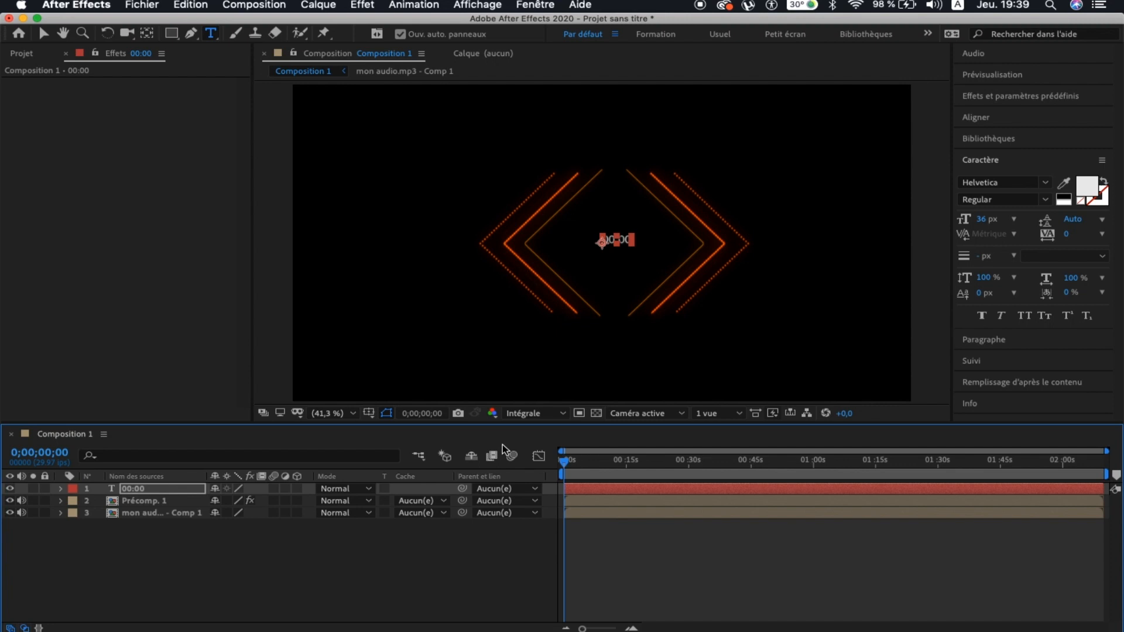
pyautogui.click(345, 547)
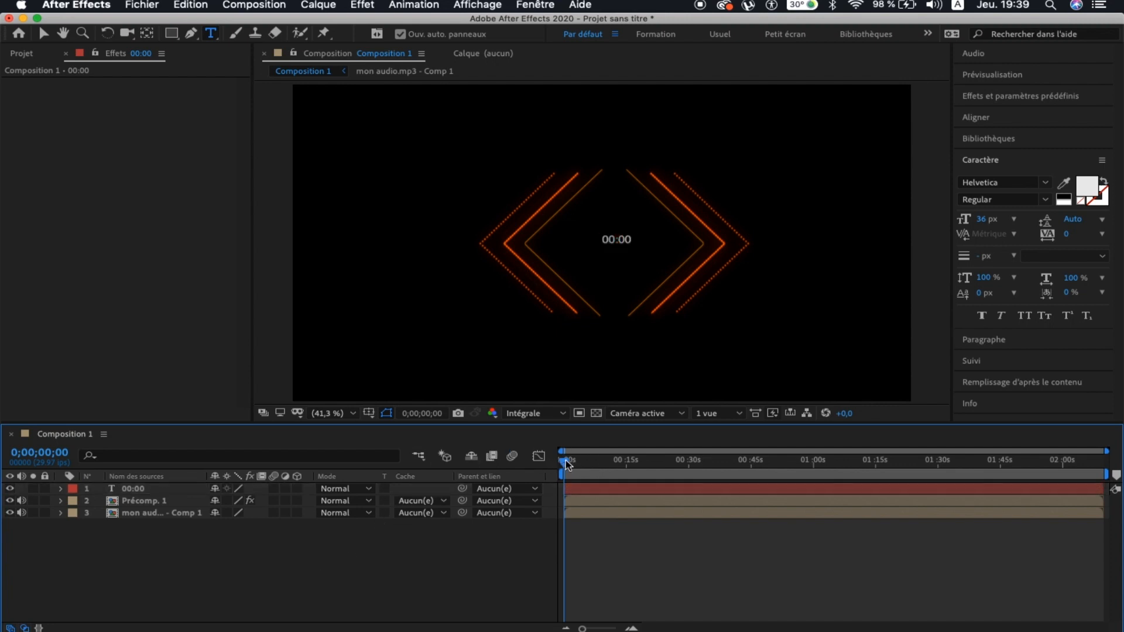
# Step: Scrub through about the first 48 seconds to check the running counter, and return to the start
pyautogui.moveTo(566, 464); pyautogui.dragTo(580, 462)
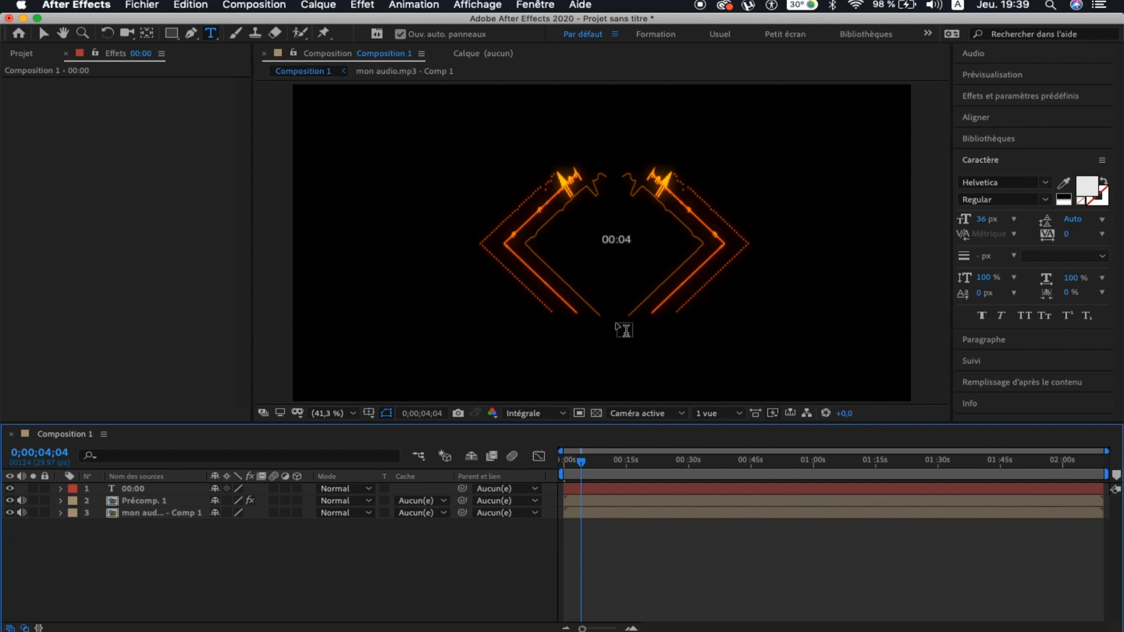
pyautogui.moveTo(581, 462); pyautogui.dragTo(616, 466)
pyautogui.click(624, 462)
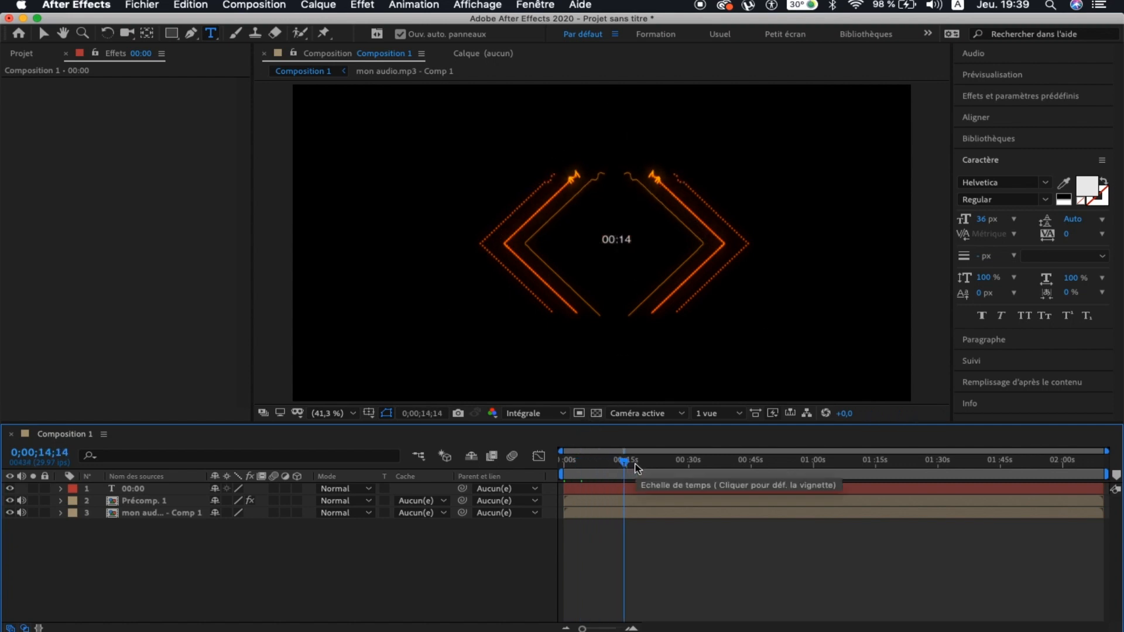
pyautogui.click(764, 463)
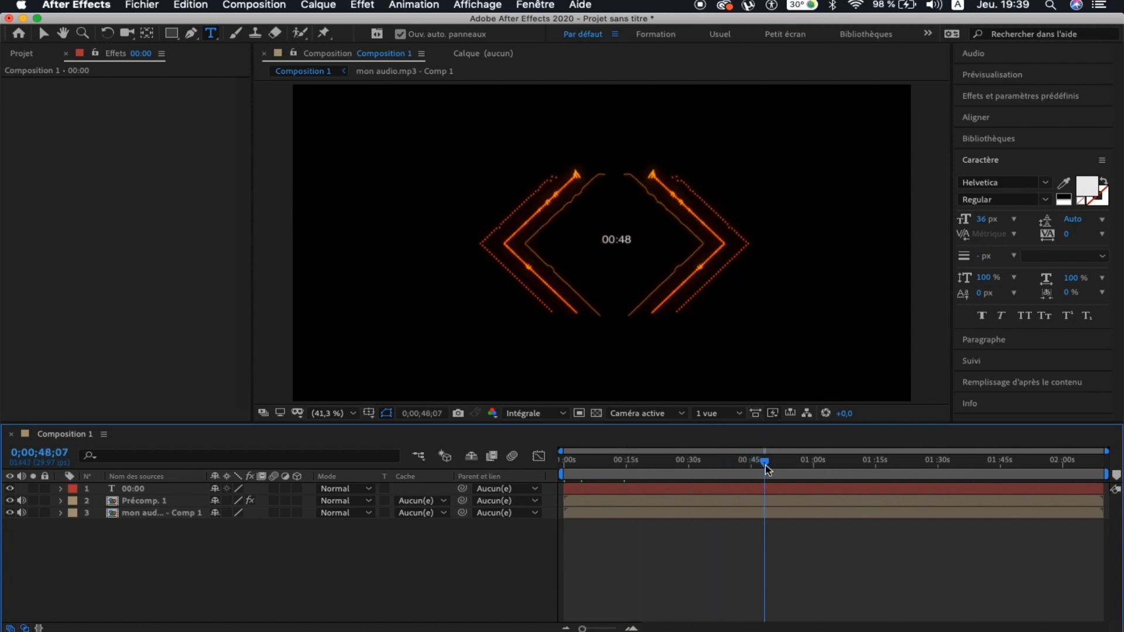
pyautogui.moveTo(765, 466); pyautogui.dragTo(563, 461)
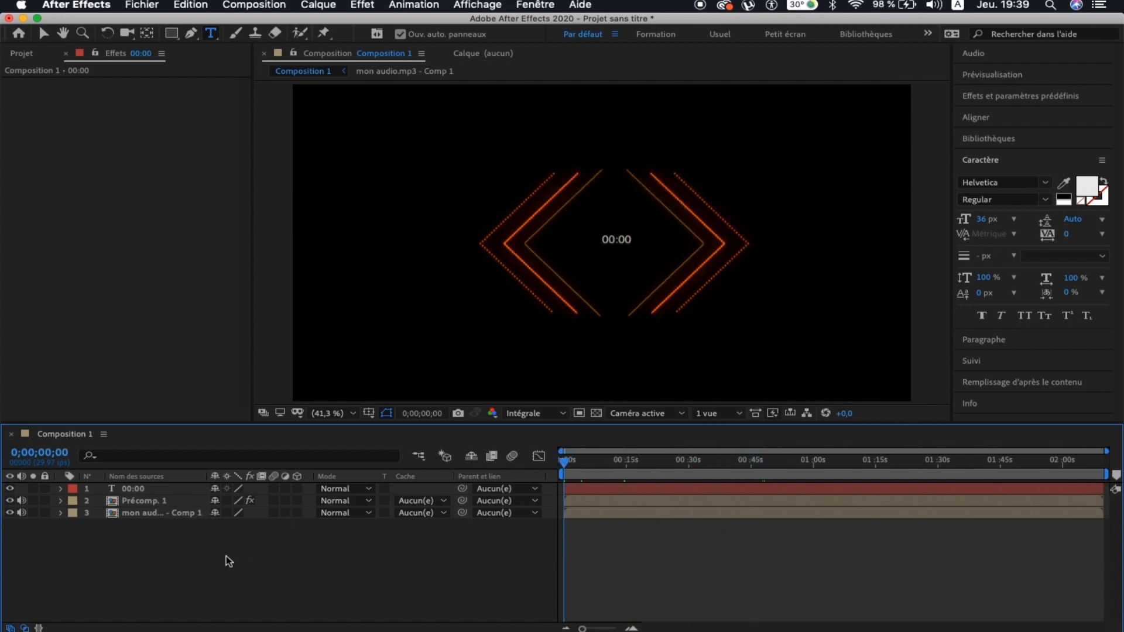
# Step: Add a text layer with the person's name in capitals and move it just below the 00:00 counter
pyautogui.rightClick(163, 557)
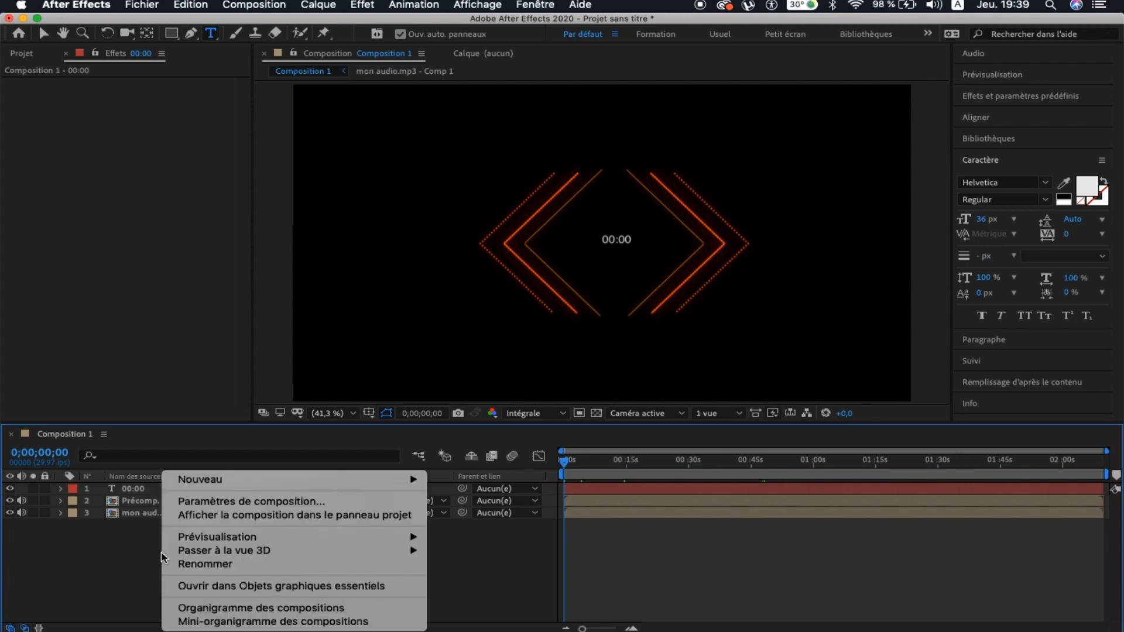
pyautogui.moveTo(271, 478)
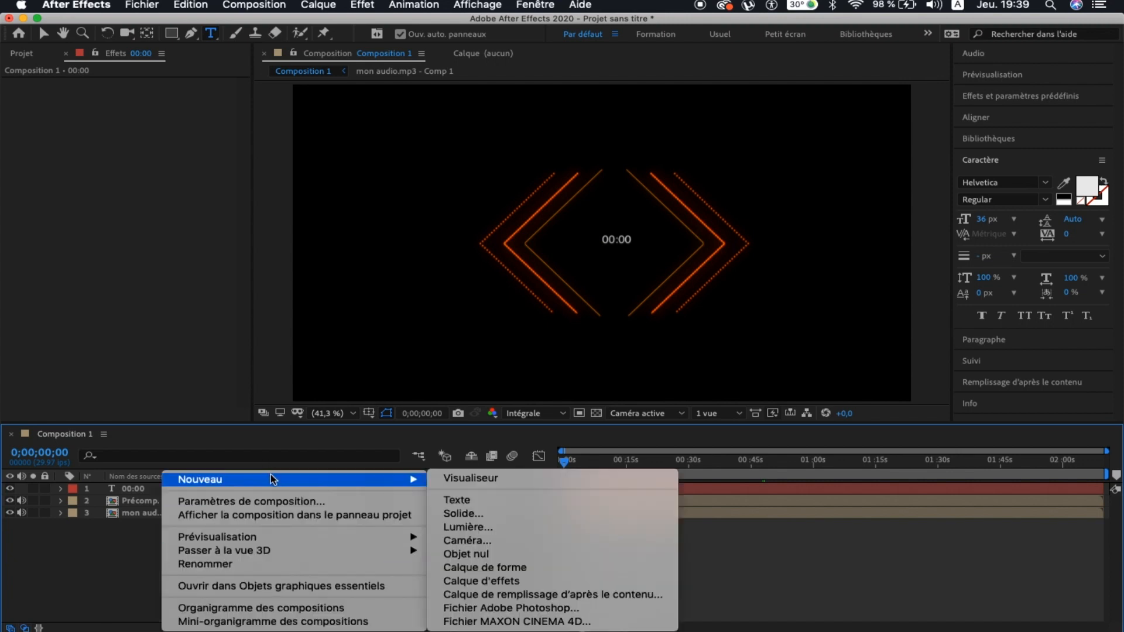
pyautogui.click(476, 500)
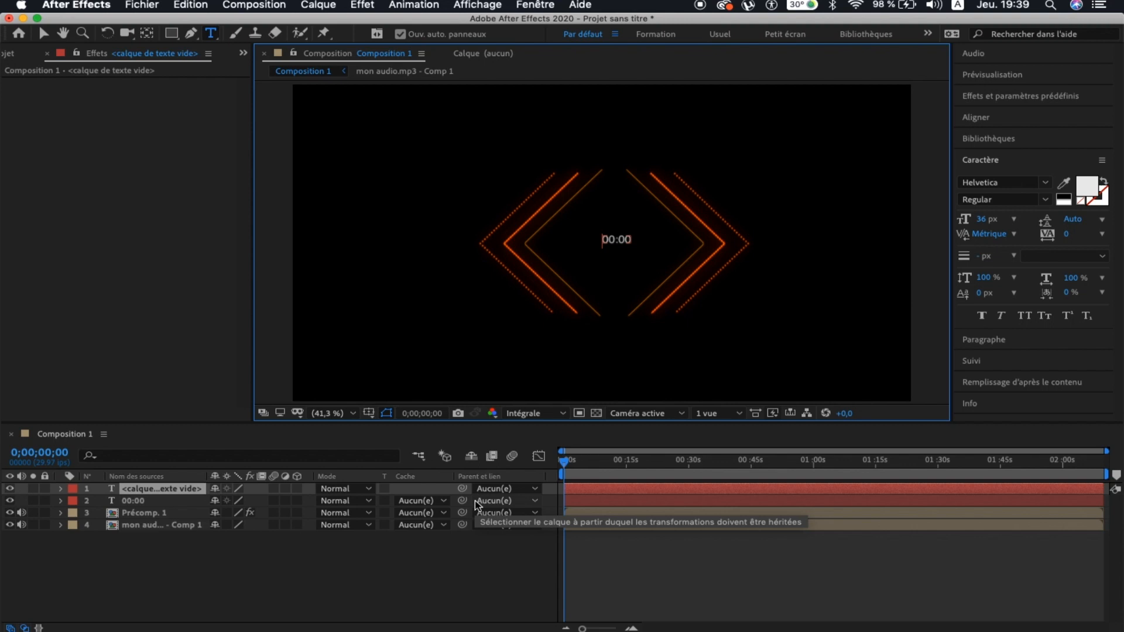
pyautogui.write('RAYAN')
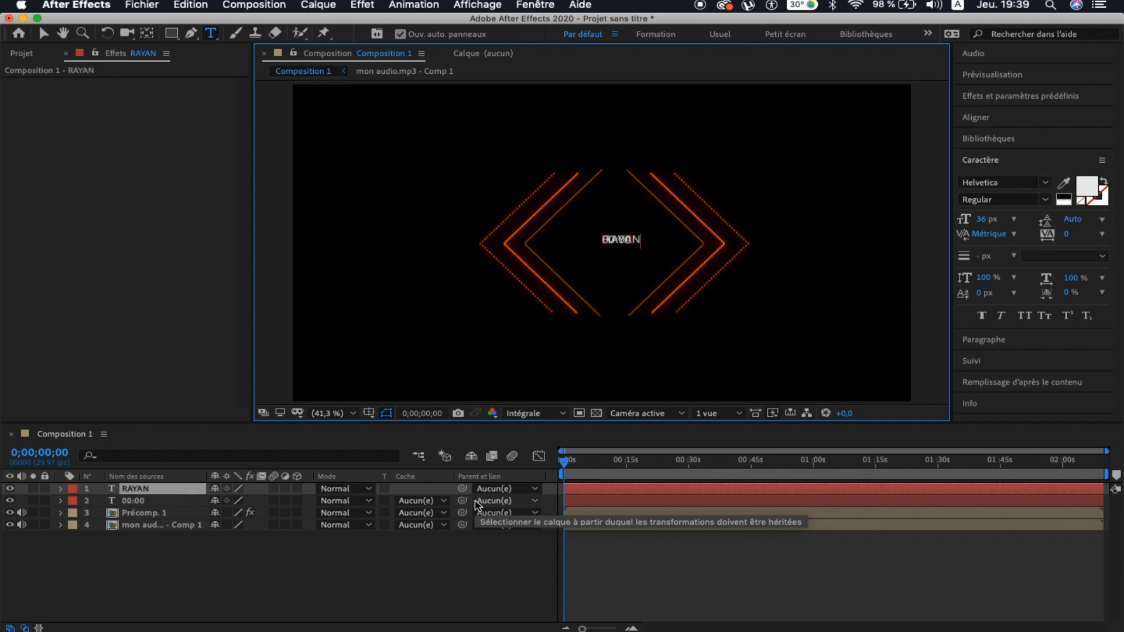
pyautogui.click(146, 490)
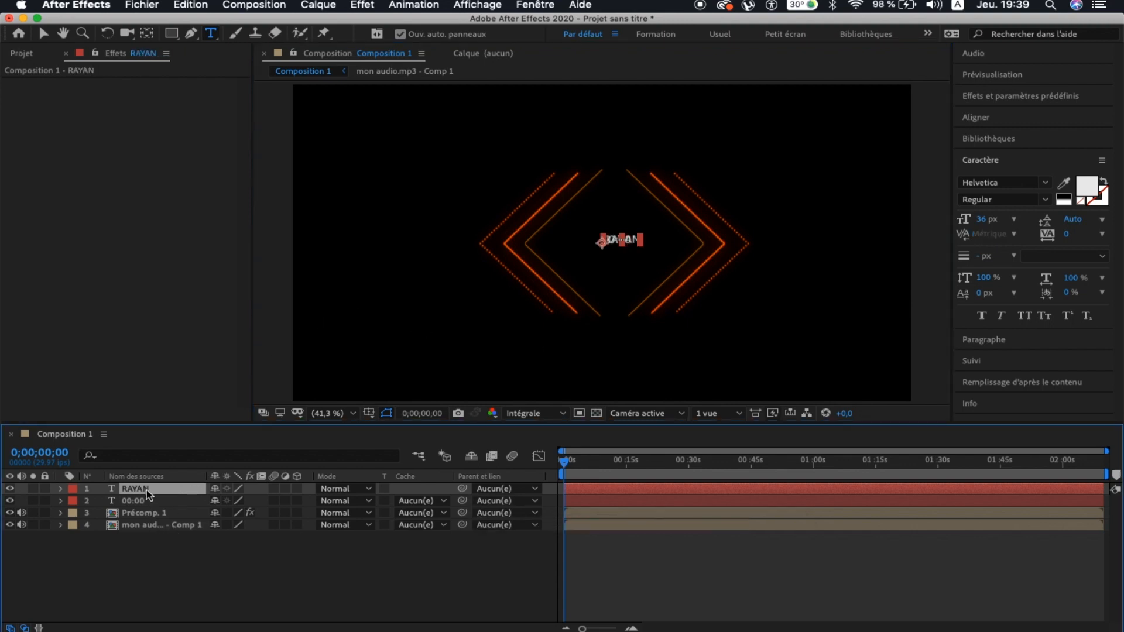
pyautogui.hotkey('shift', 'Down')
pyautogui.hotkey('shift', 'Down')
pyautogui.hotkey('shift', 'Down')
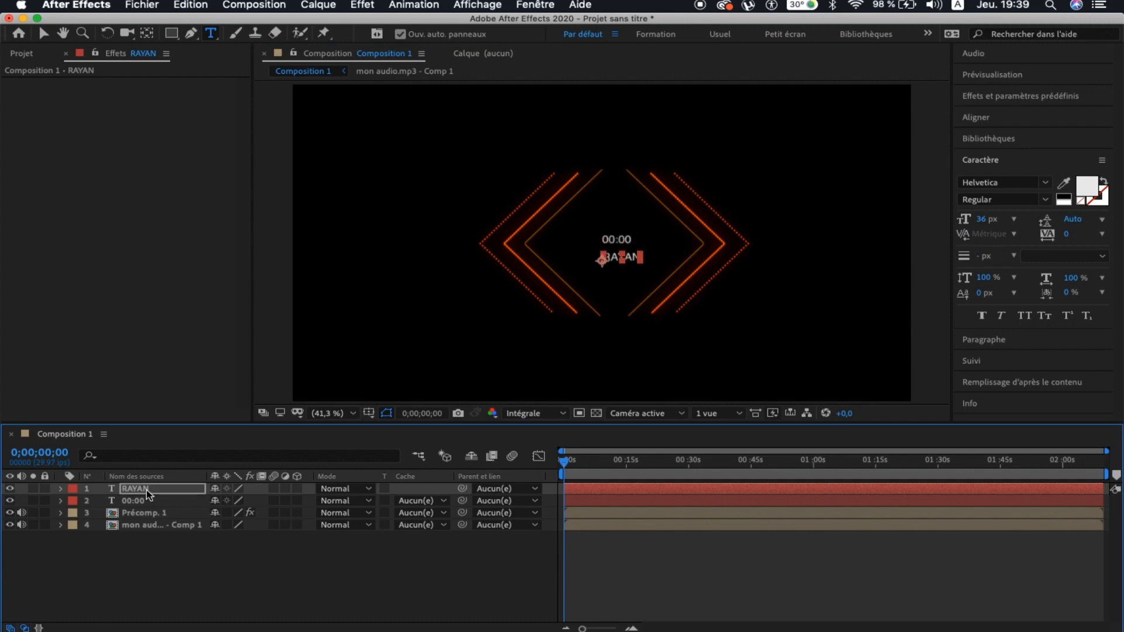
# Step: Add a text layer reading AUDIO VIS and move it below the name text
pyautogui.rightClick(186, 589)
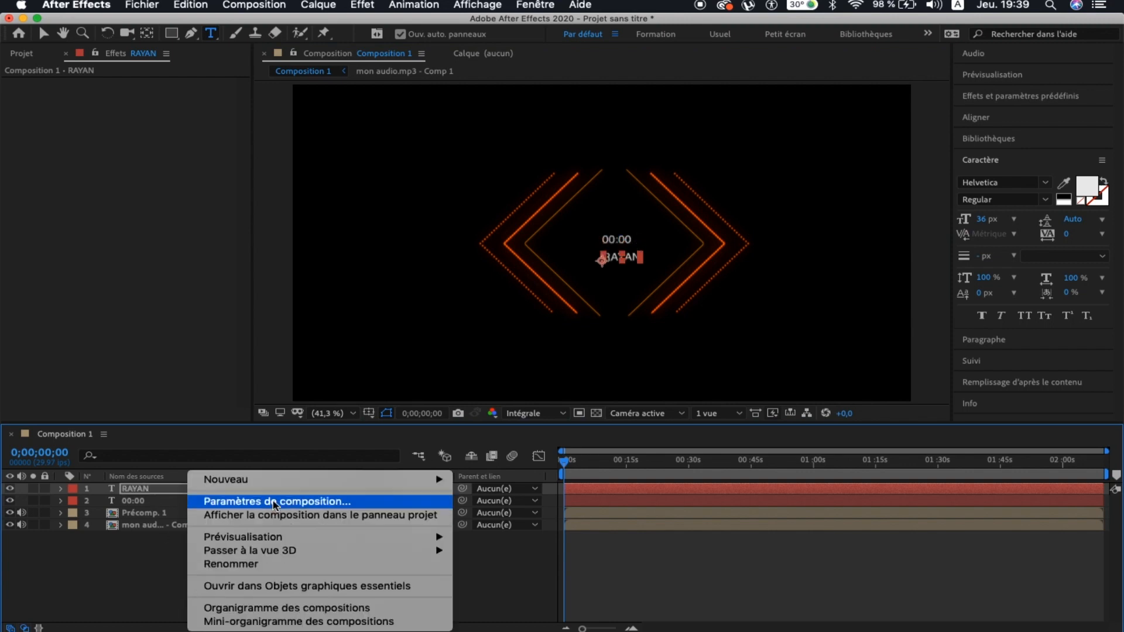
pyautogui.moveTo(315, 487)
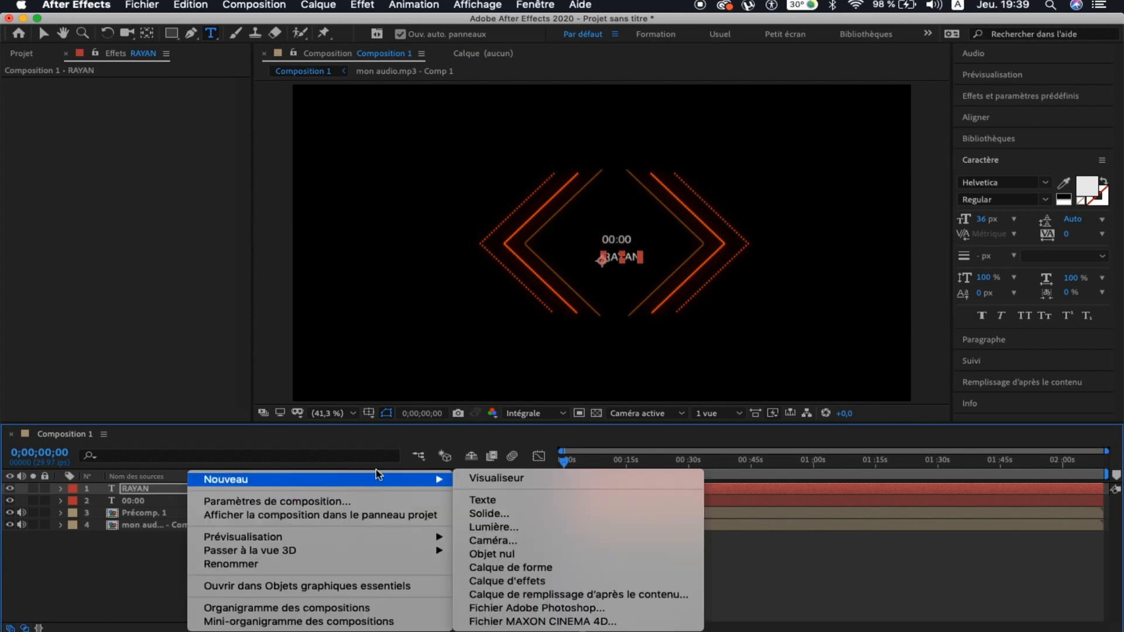
pyautogui.click(497, 503)
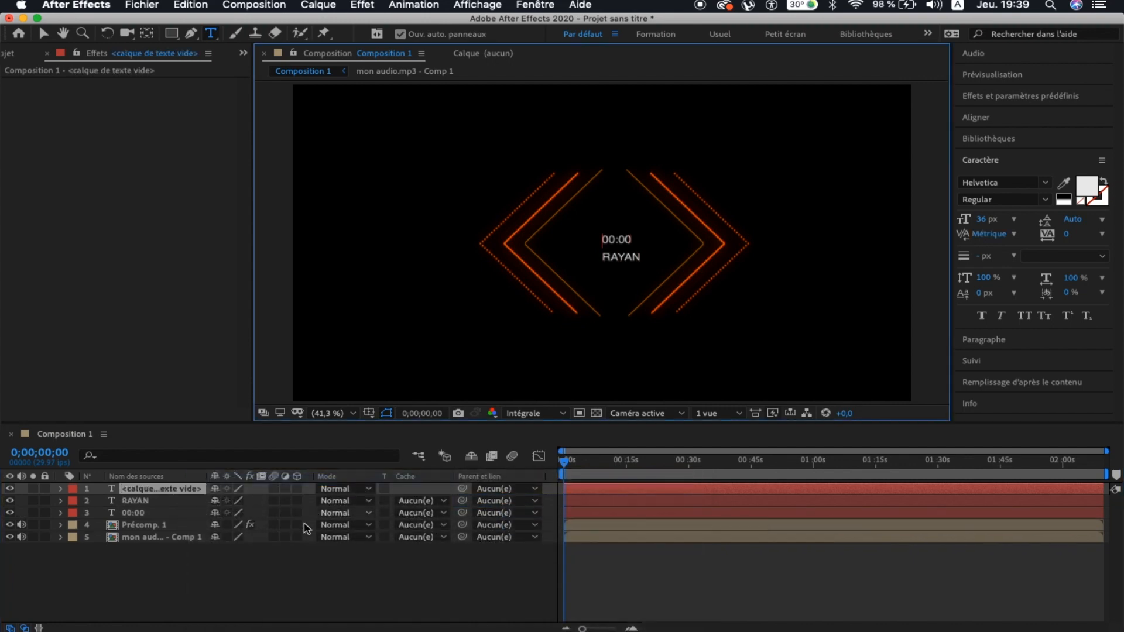
pyautogui.write('AUDIO VIS')
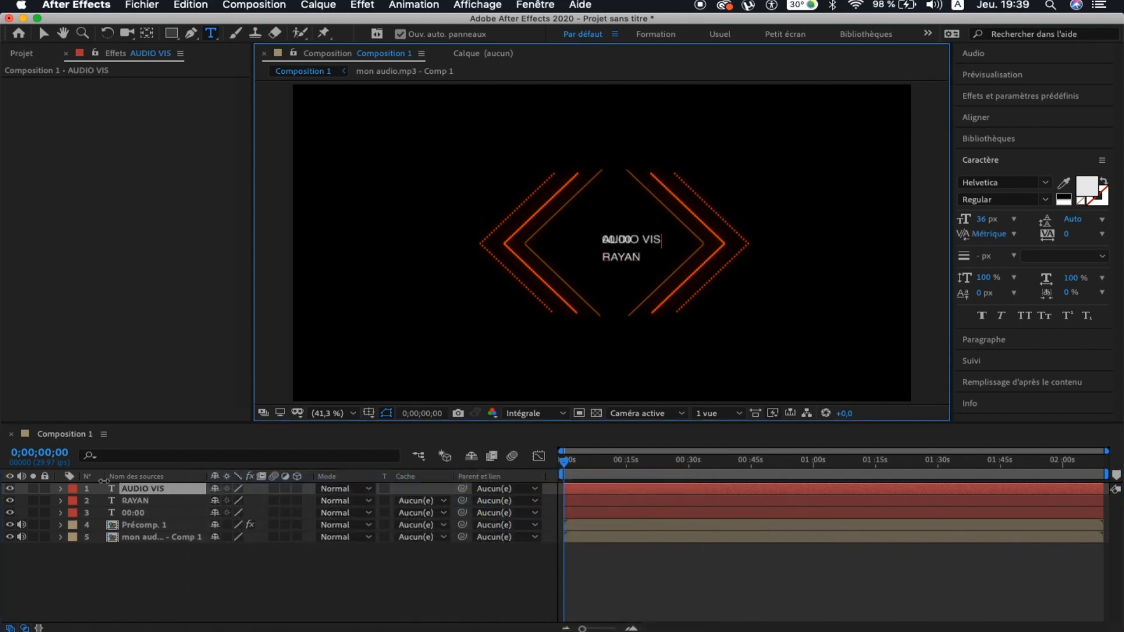
pyautogui.click(134, 490)
pyautogui.hotkey('shift', 'Down')
pyautogui.hotkey('shift', 'Down')
pyautogui.hotkey('shift', 'Down')
pyautogui.hotkey('shift', 'Down')
pyautogui.hotkey('shift', 'Down')
pyautogui.hotkey('shift', 'Down')
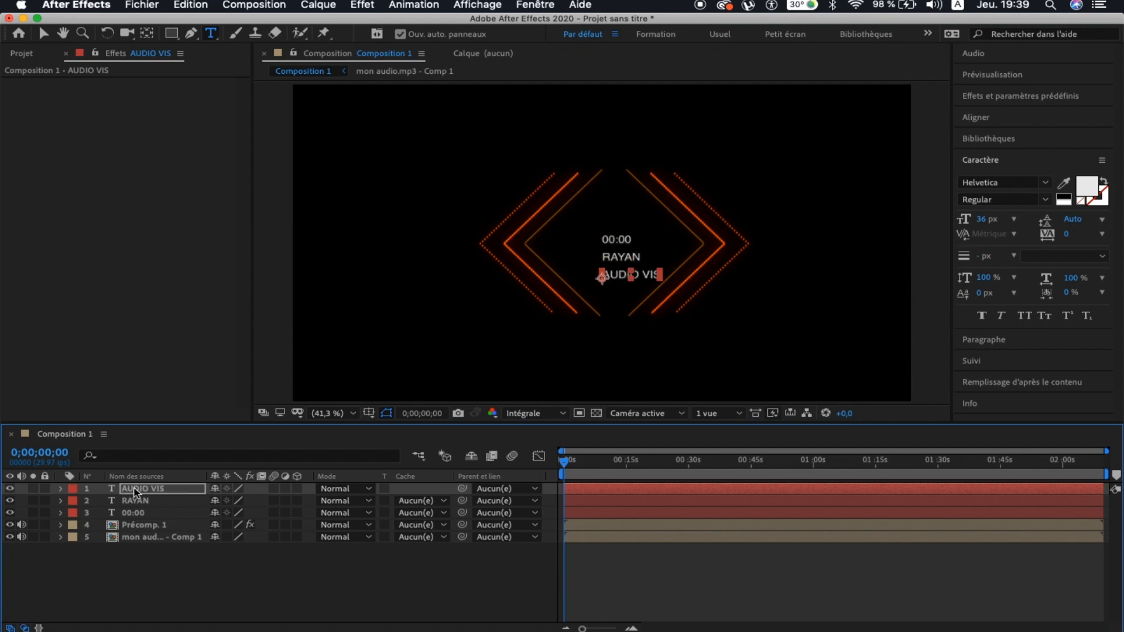
# Step: Nudge the AUDIO VIS layer and the name layer left to centre them under the counter
pyautogui.hotkey('shift', 'Left')
pyautogui.hotkey('shift', 'Left')
pyautogui.hotkey('shift', 'Left')
pyautogui.hotkey('shift', 'Left')
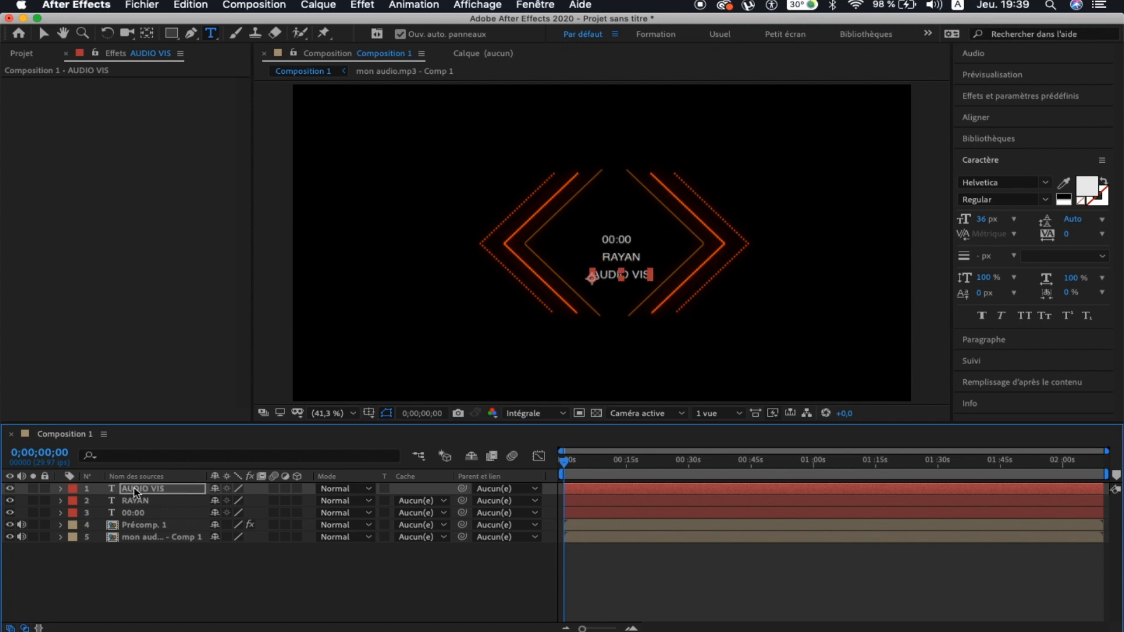
pyautogui.click(143, 502)
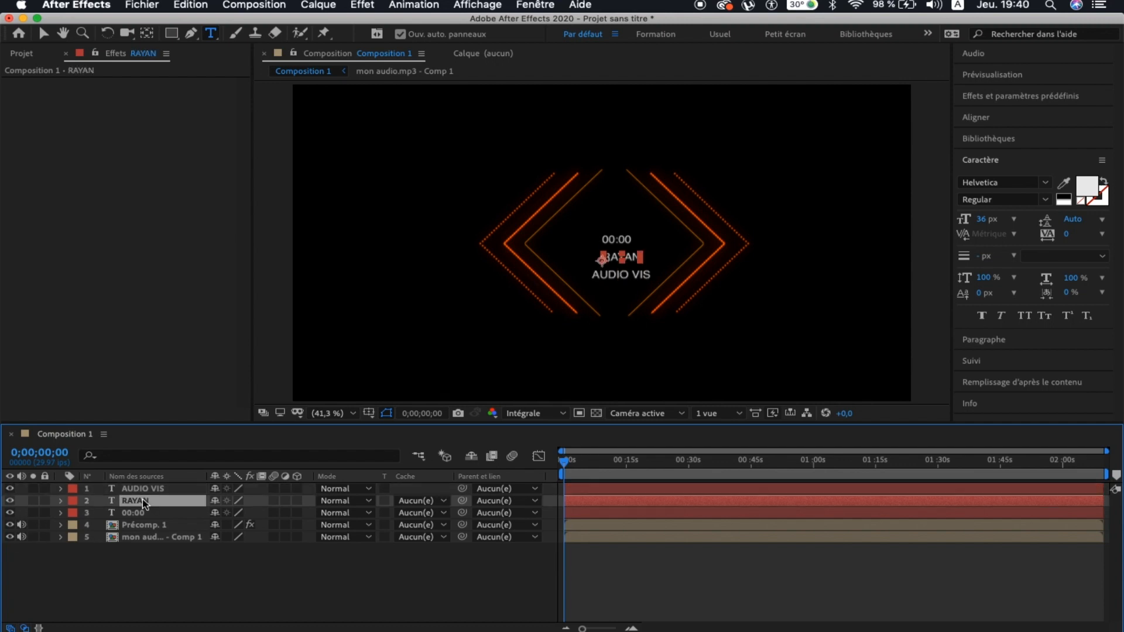
pyautogui.press('Return')
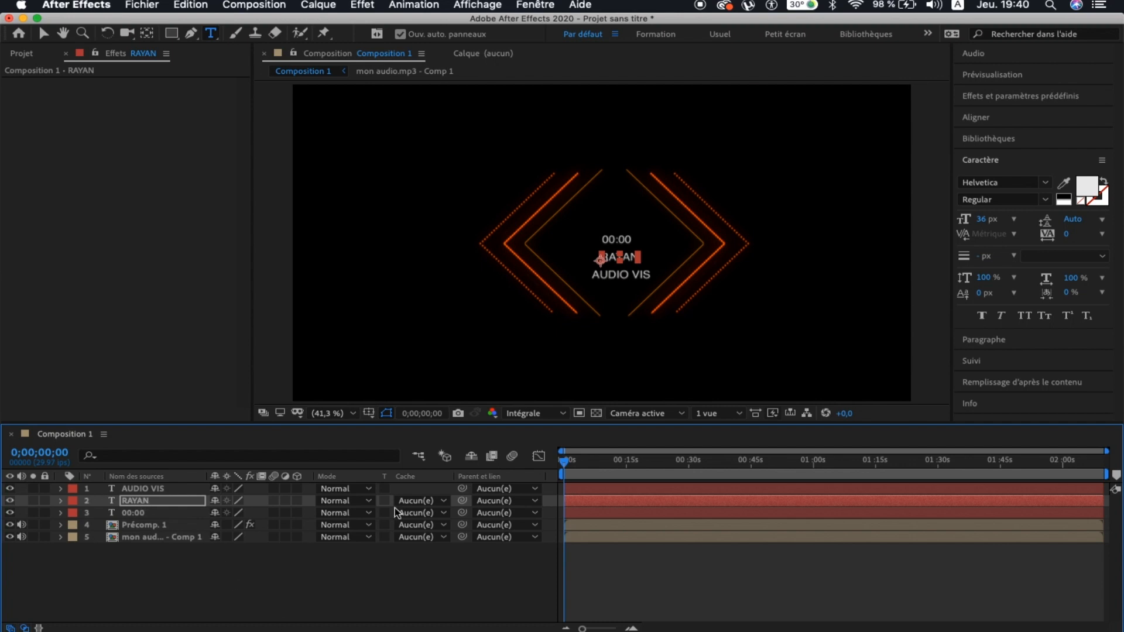
# Step: Precompose the three text layers, transferring all their attributes into a new composition
pyautogui.click(139, 489)
pyautogui.keyDown('shift'); pyautogui.click(135, 511); pyautogui.keyUp('shift')
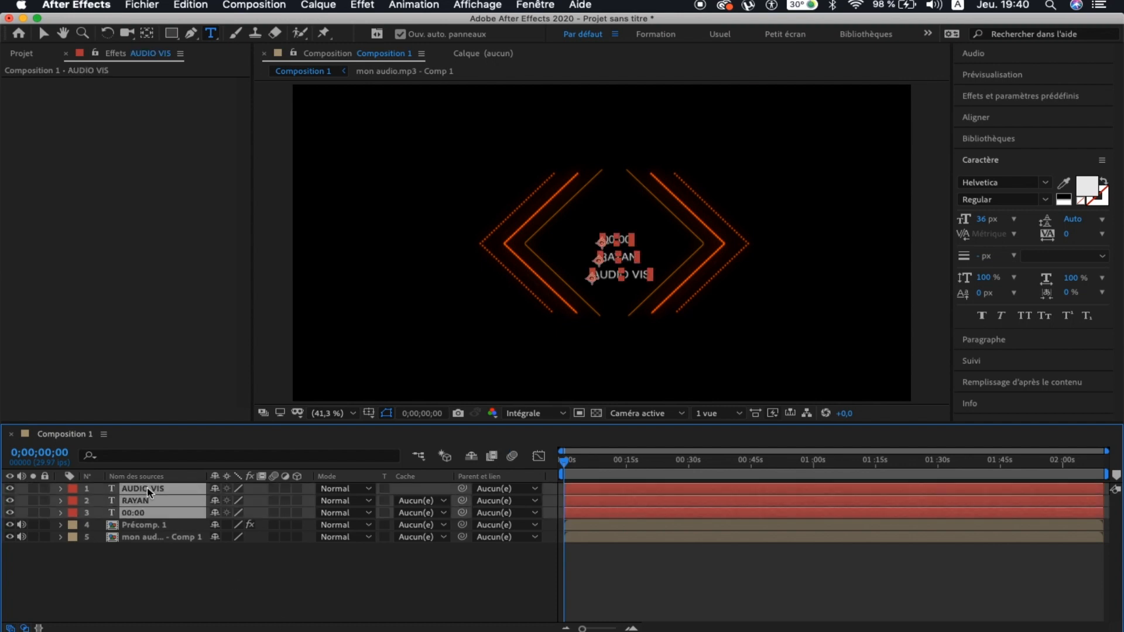
pyautogui.rightClick(146, 487)
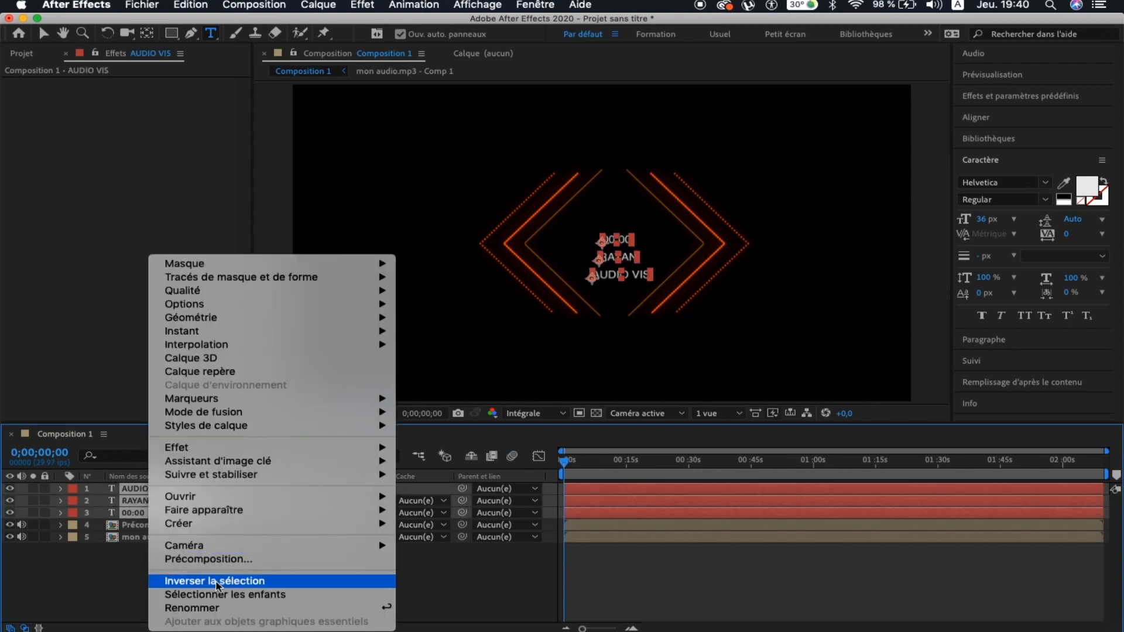
pyautogui.click(225, 559)
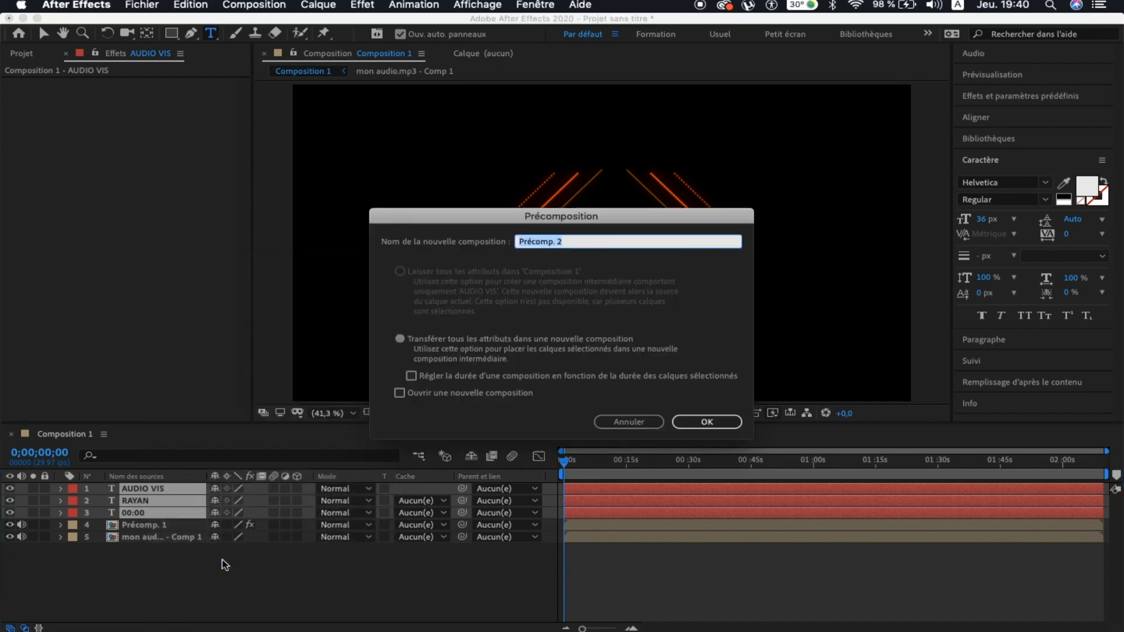
pyautogui.click(725, 422)
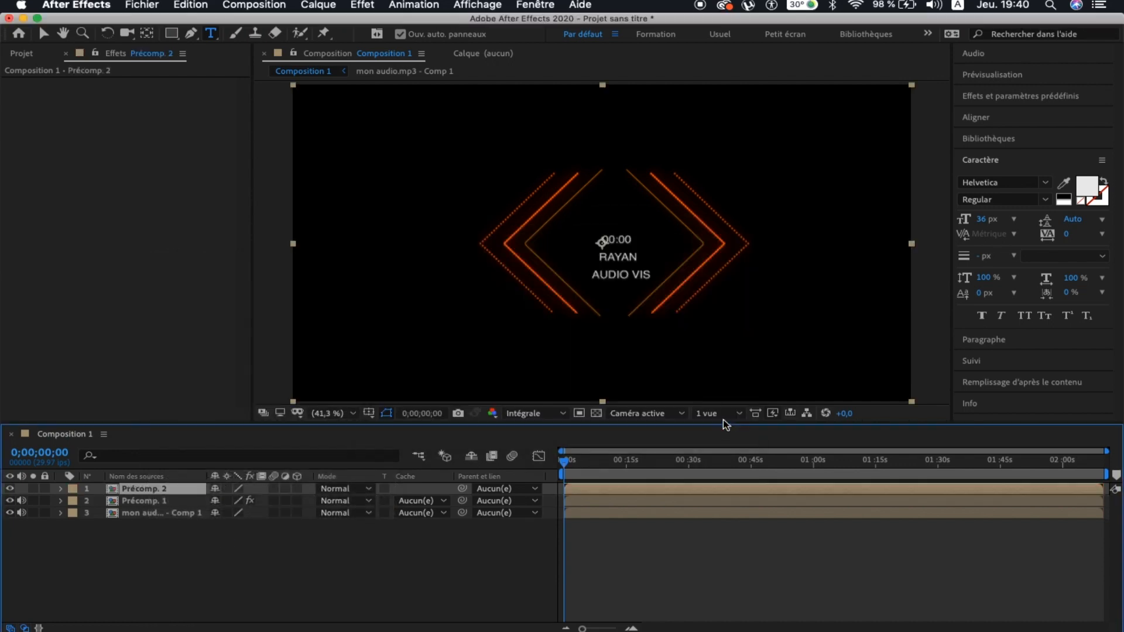
# Step: Set Précomp. 2's scale to 121% and its position to 928, 462, and check the counter a few seconds in
pyautogui.click(61, 489)
pyautogui.click(76, 503)
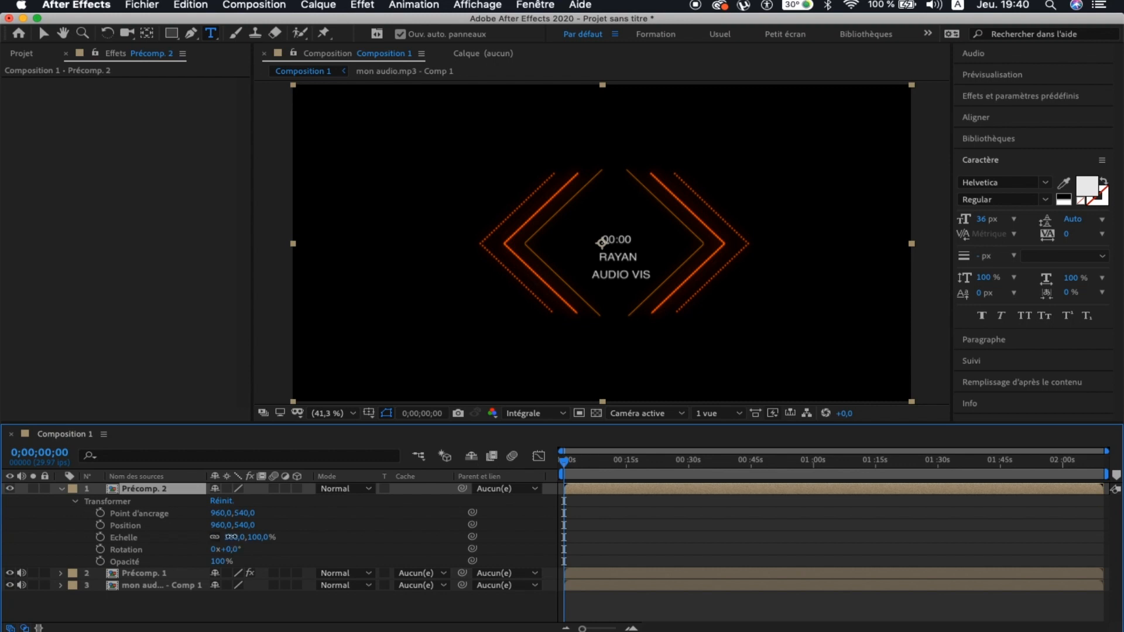
pyautogui.moveTo(233, 537); pyautogui.dragTo(189, 526)
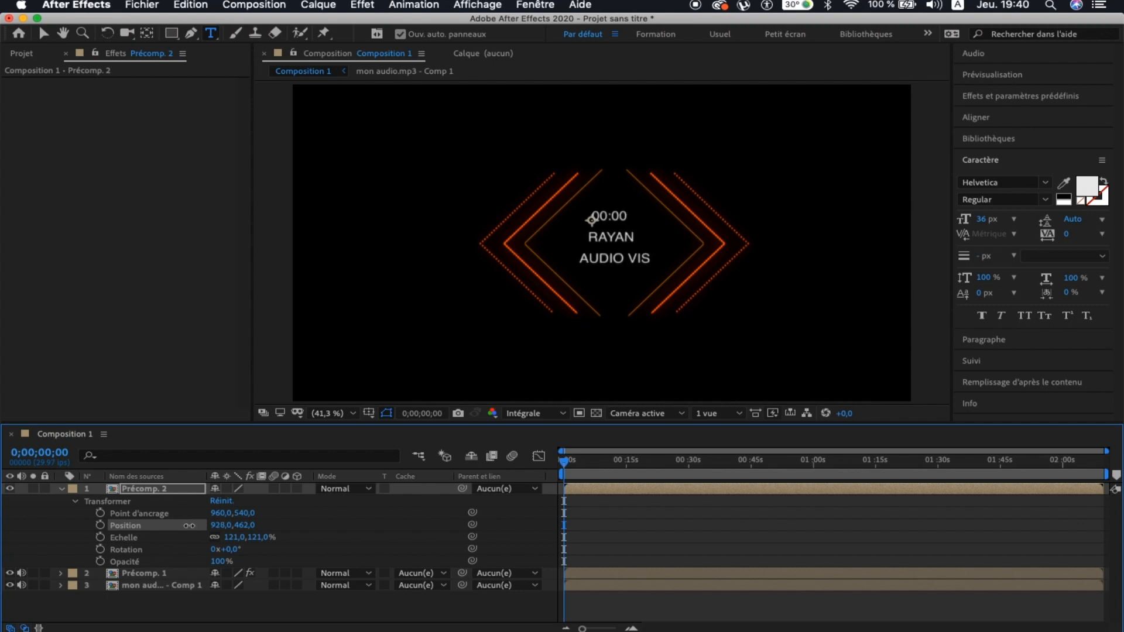
pyautogui.click(584, 461)
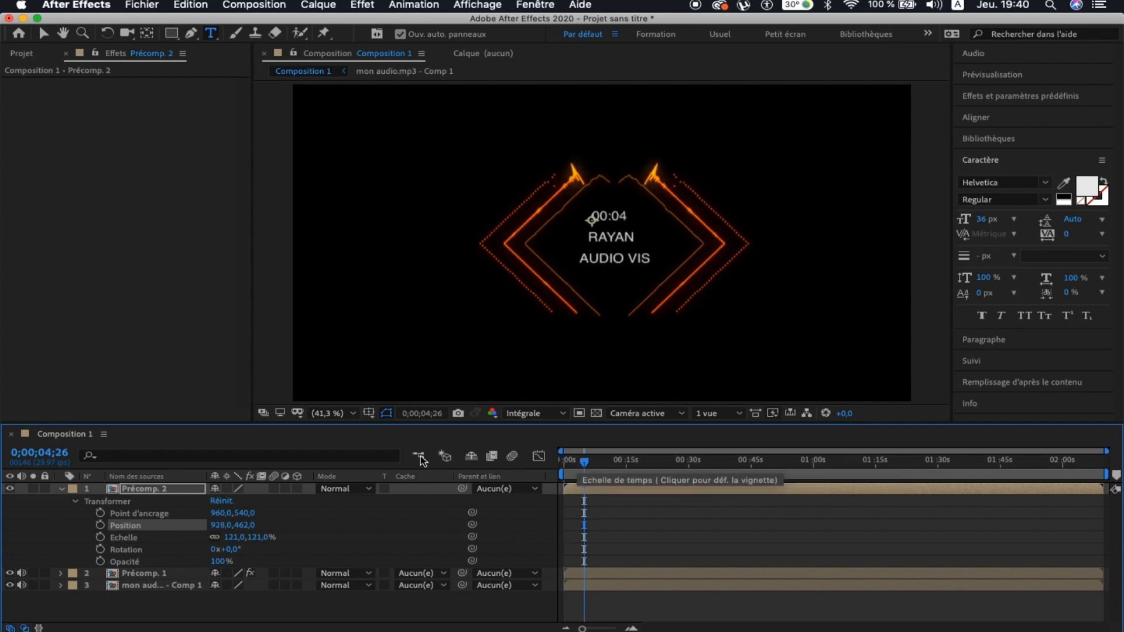
pyautogui.click(62, 489)
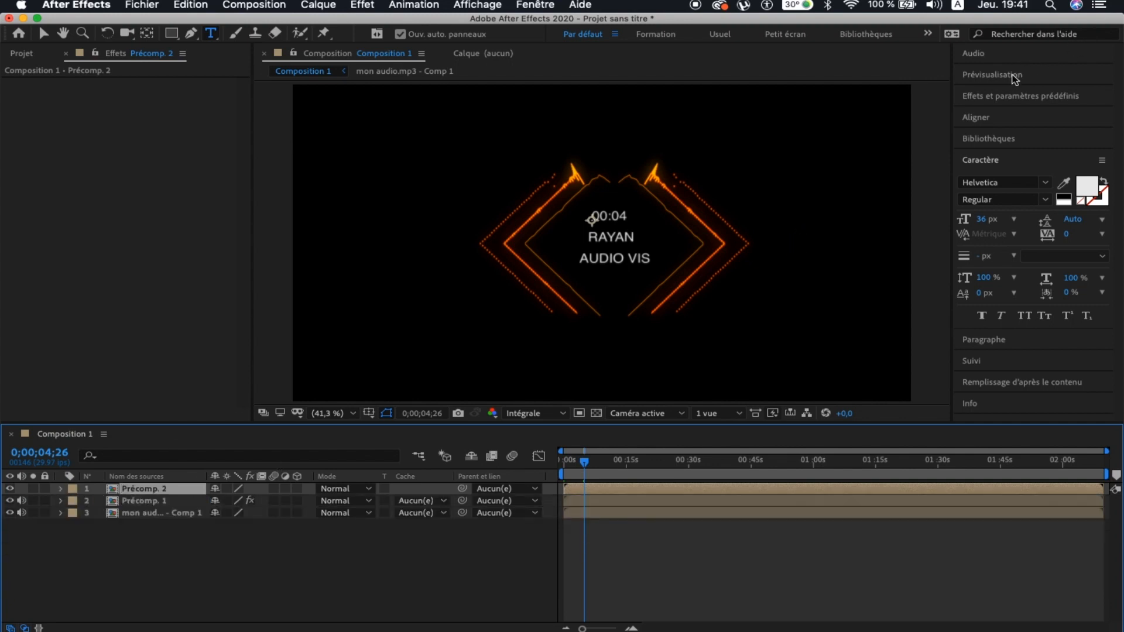
# Step: Apply the Lueur diffuse effect to Précomp. 2 and set its Rayon to 65
pyautogui.click(1010, 94)
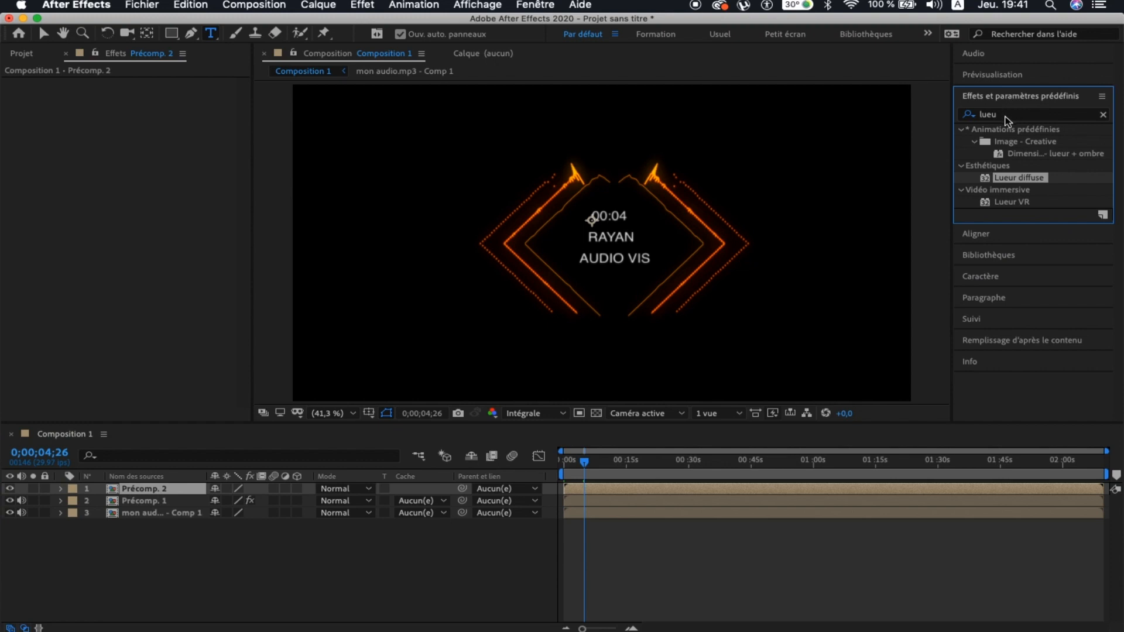
pyautogui.click(1005, 116)
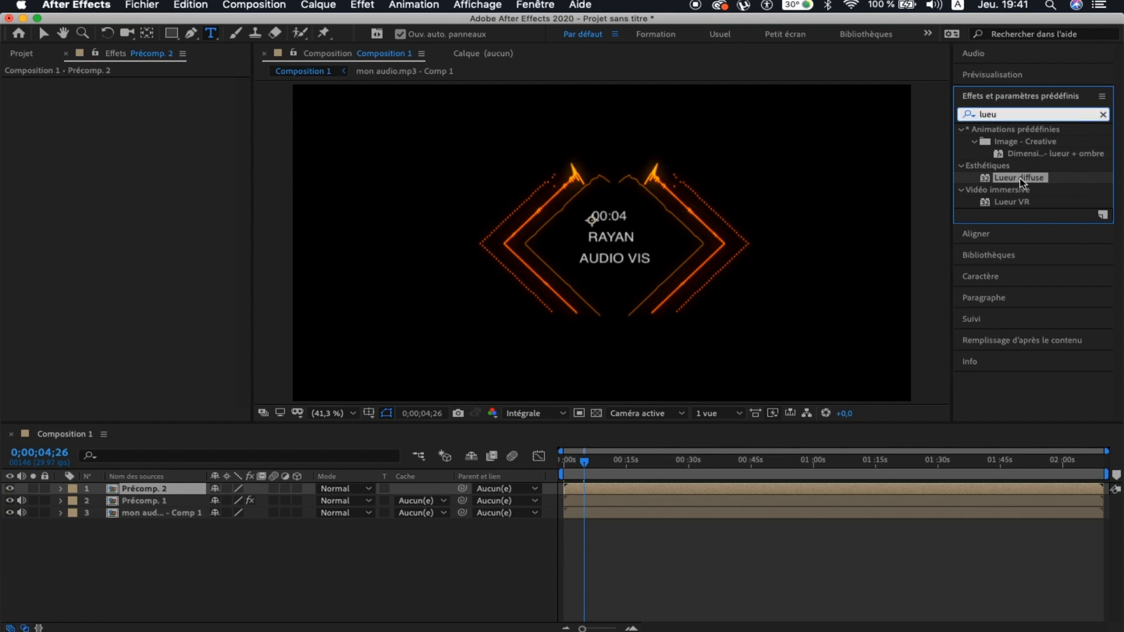
pyautogui.moveTo(1019, 178); pyautogui.dragTo(609, 497)
pyautogui.press('v')
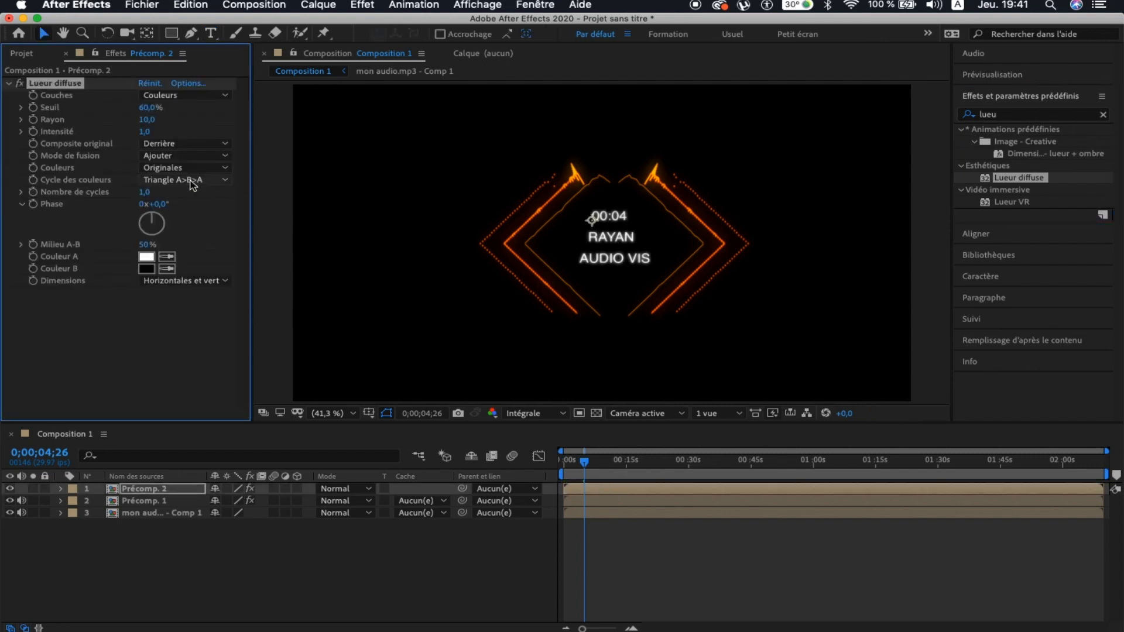
pyautogui.click(147, 122)
pyautogui.press('Return')
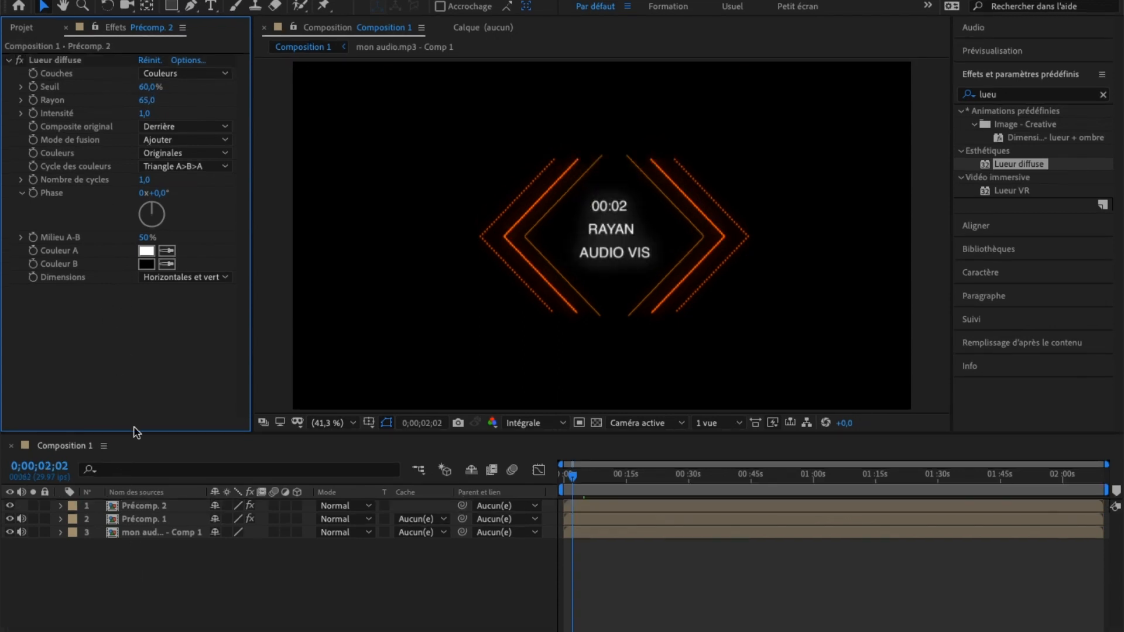
# Step: Create a dark 1920 × 1080 px solid and place it directly below Précomp. 1 in the layer stack
pyautogui.rightClick(150, 587)
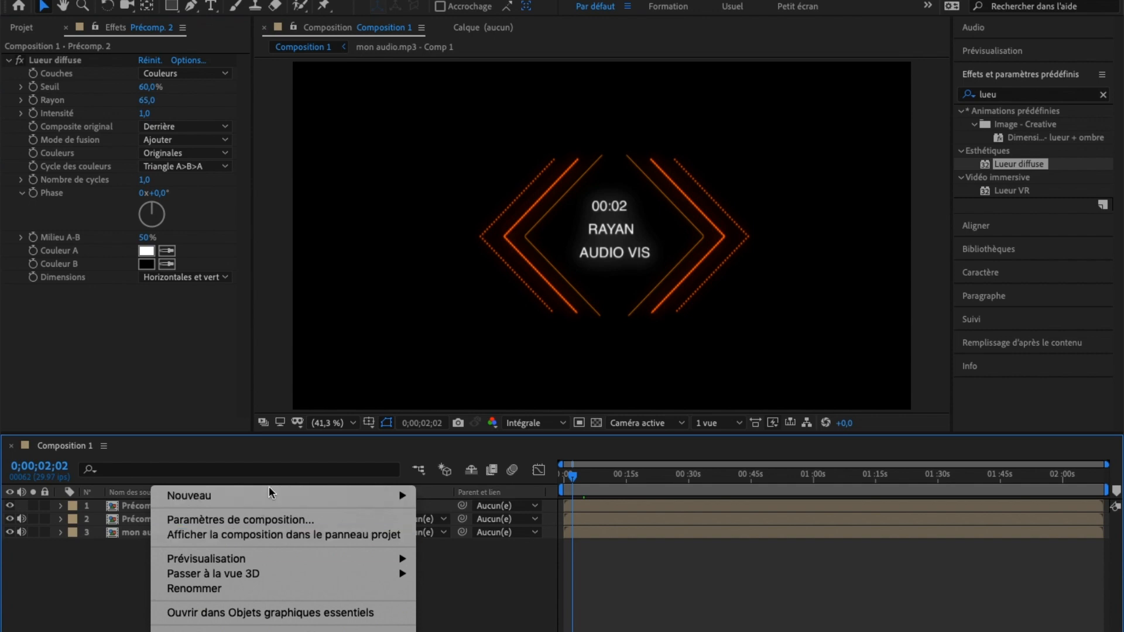
pyautogui.moveTo(269, 494)
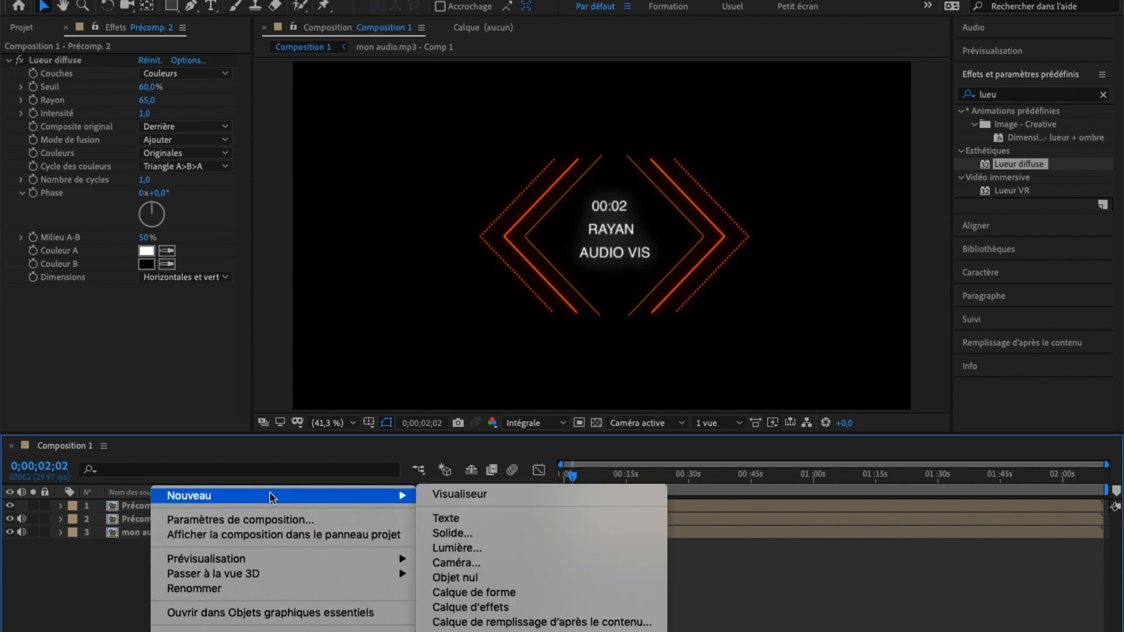
pyautogui.click(462, 530)
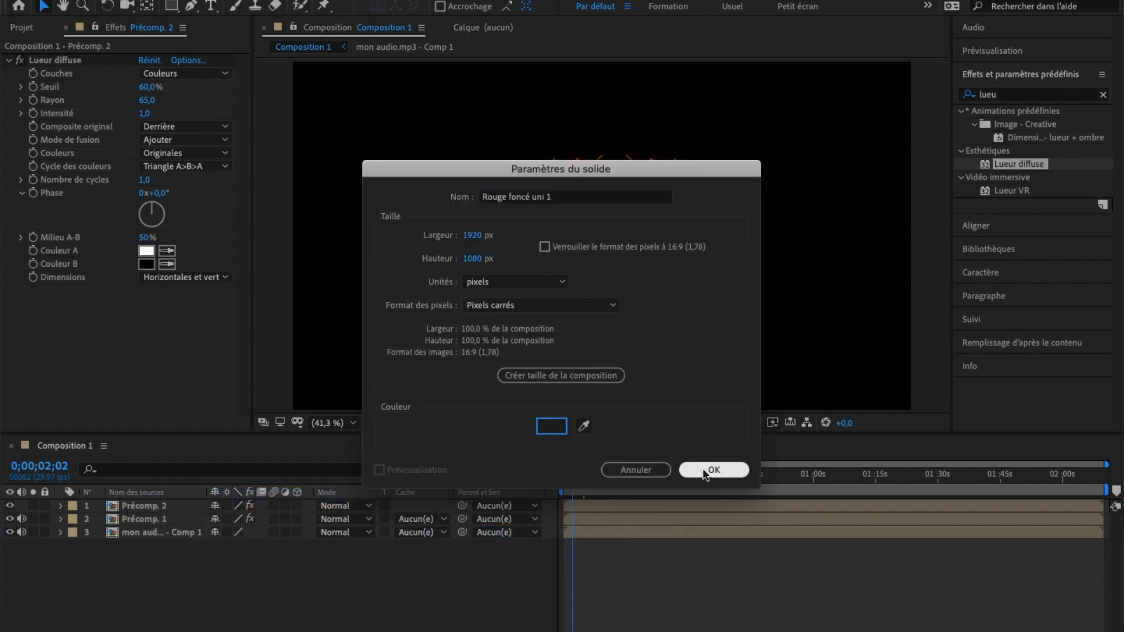
pyautogui.click(705, 471)
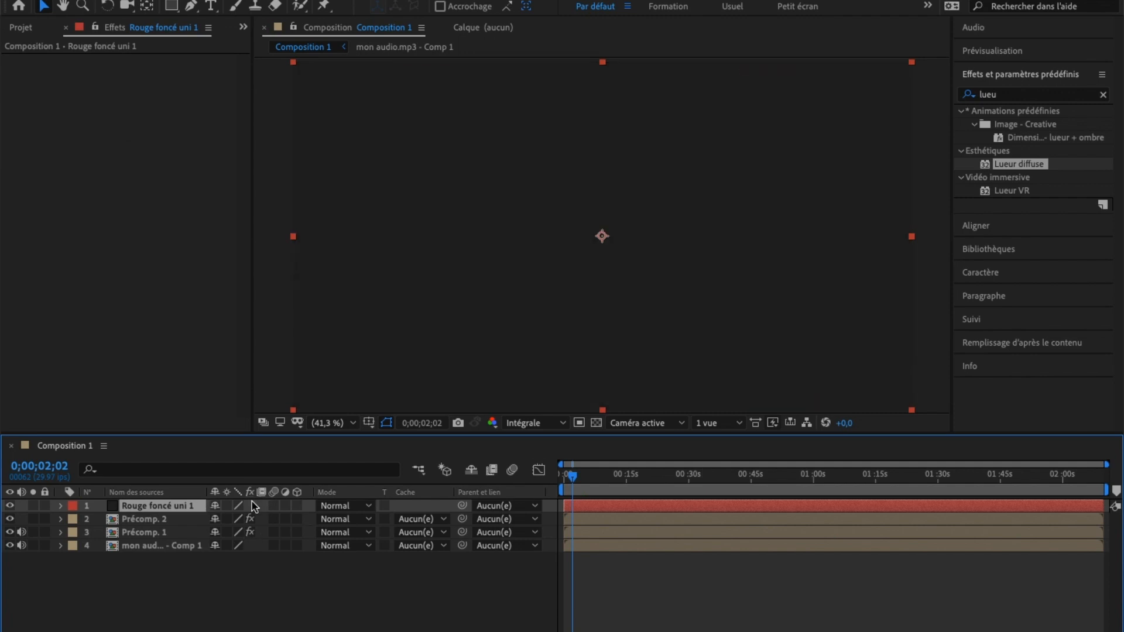
pyautogui.moveTo(145, 510); pyautogui.dragTo(148, 542)
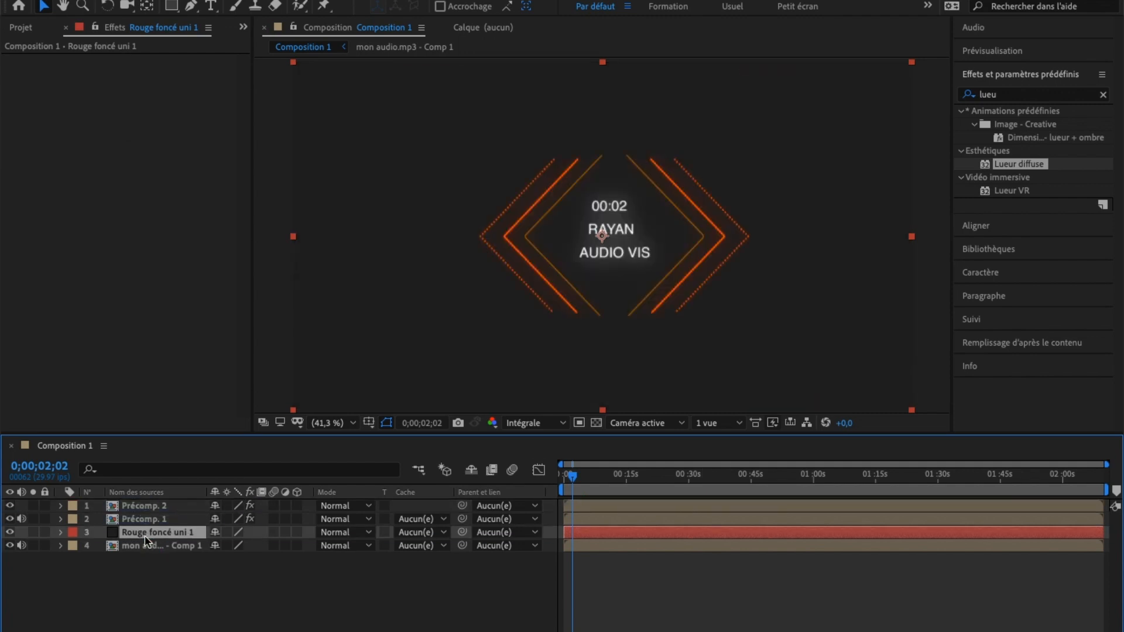
# Step: Set the dark solid's opacity to 80%
pyautogui.press('t')
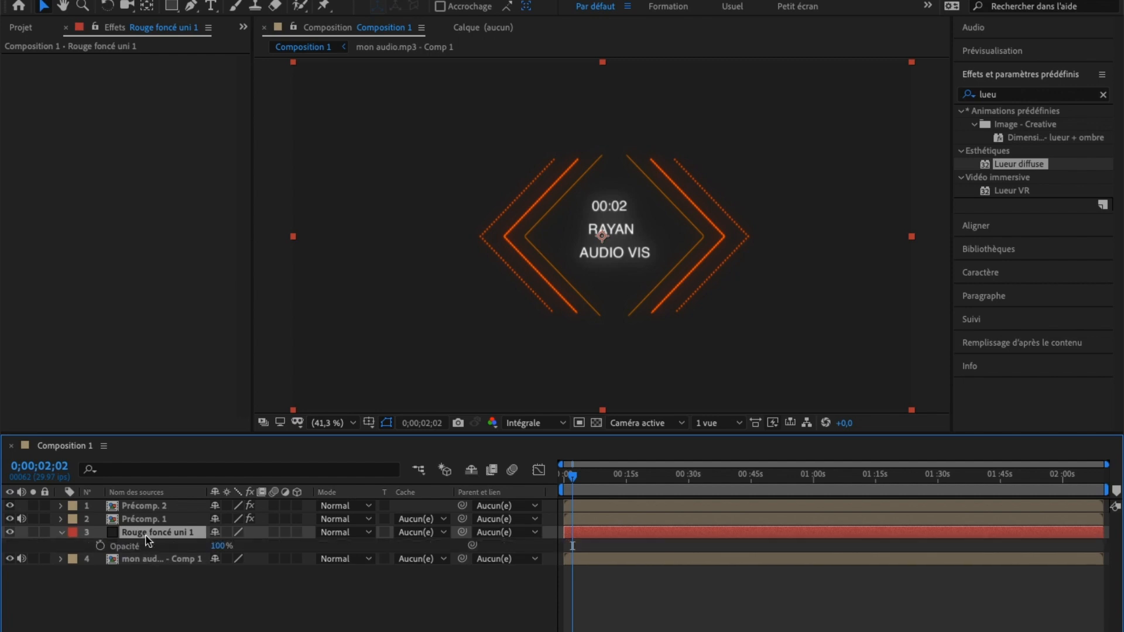
pyautogui.click(218, 546)
pyautogui.write('7')
pyautogui.press('Return')
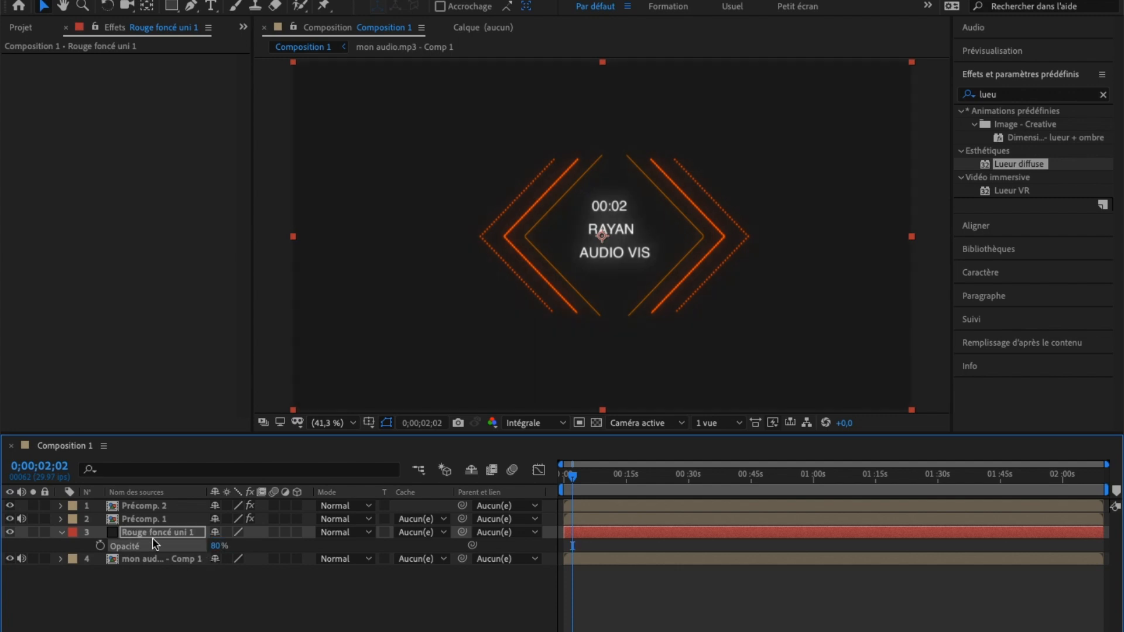
# Step: Import the video clips 180607_A_004.mp4 and 190404_01_BledLake_Drone_04.mp4 into the project
pyautogui.click(29, 29)
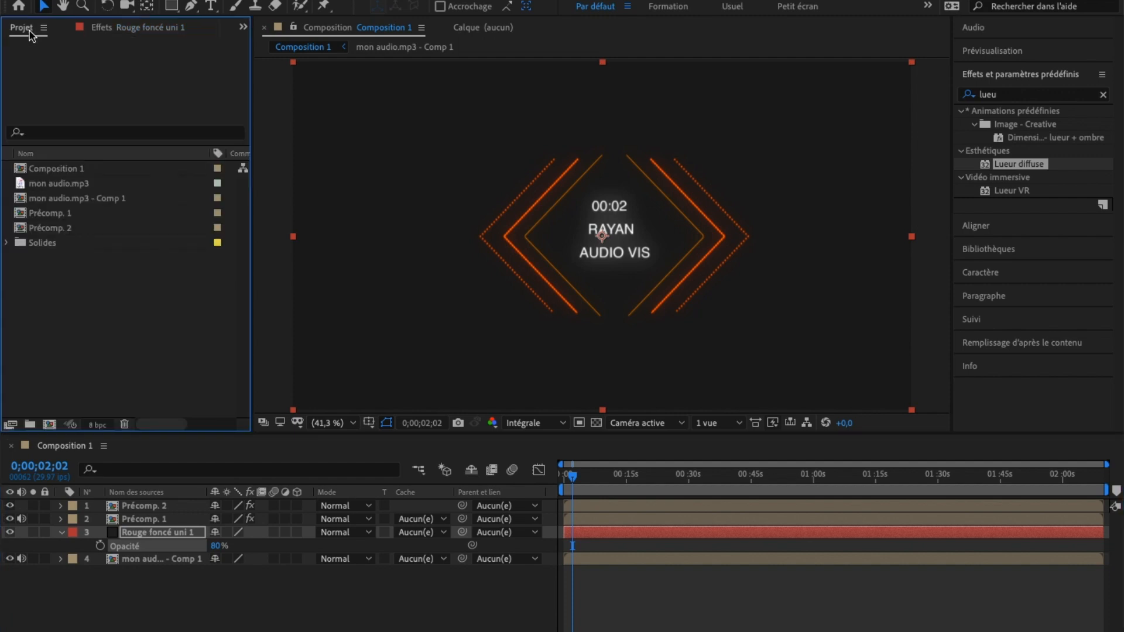
pyautogui.doubleClick(106, 310)
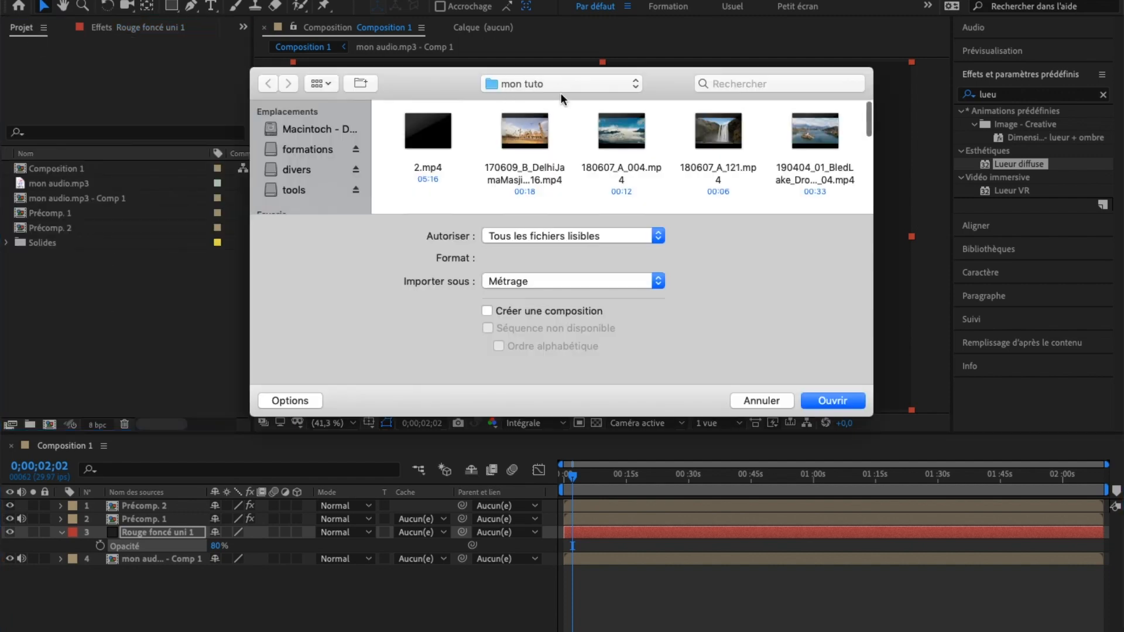
pyautogui.click(604, 137)
pyautogui.keyDown('super'); pyautogui.click(814, 137); pyautogui.keyUp('super')
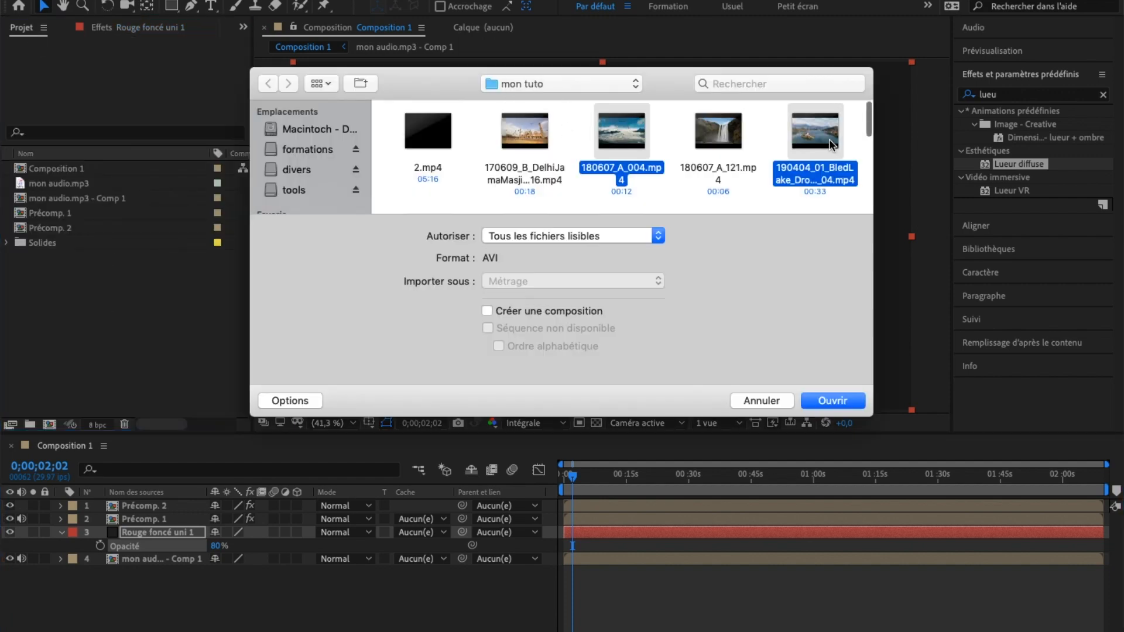
pyautogui.click(828, 401)
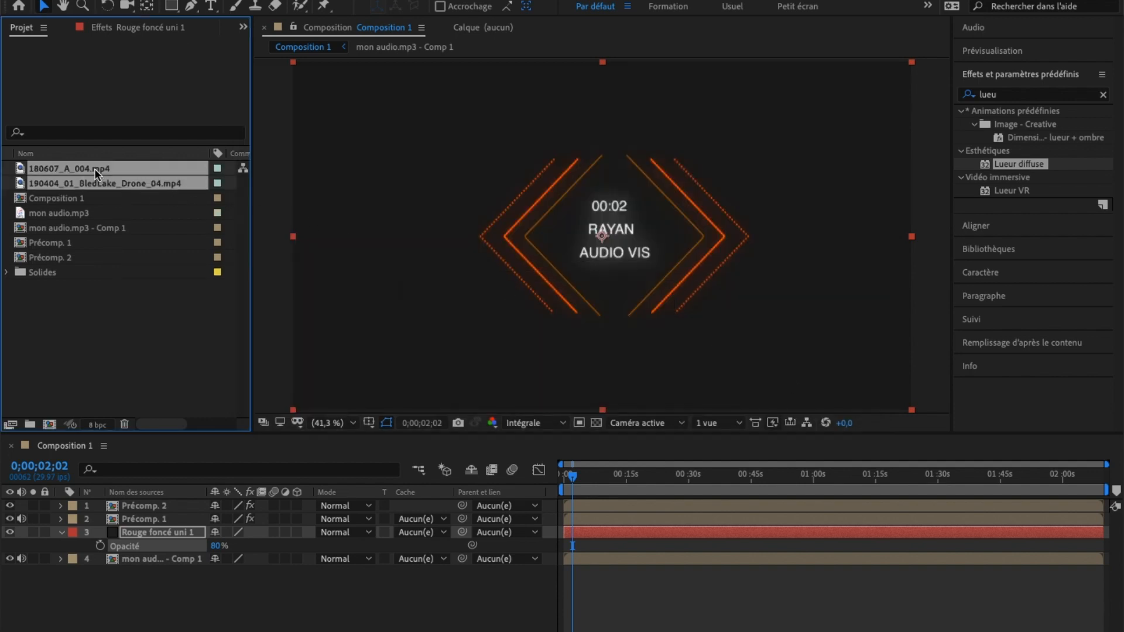
# Step: Add both imported video clips to Composition 1 directly beneath the dark solid and clear the layer selection
pyautogui.moveTo(97, 174); pyautogui.dragTo(156, 537)
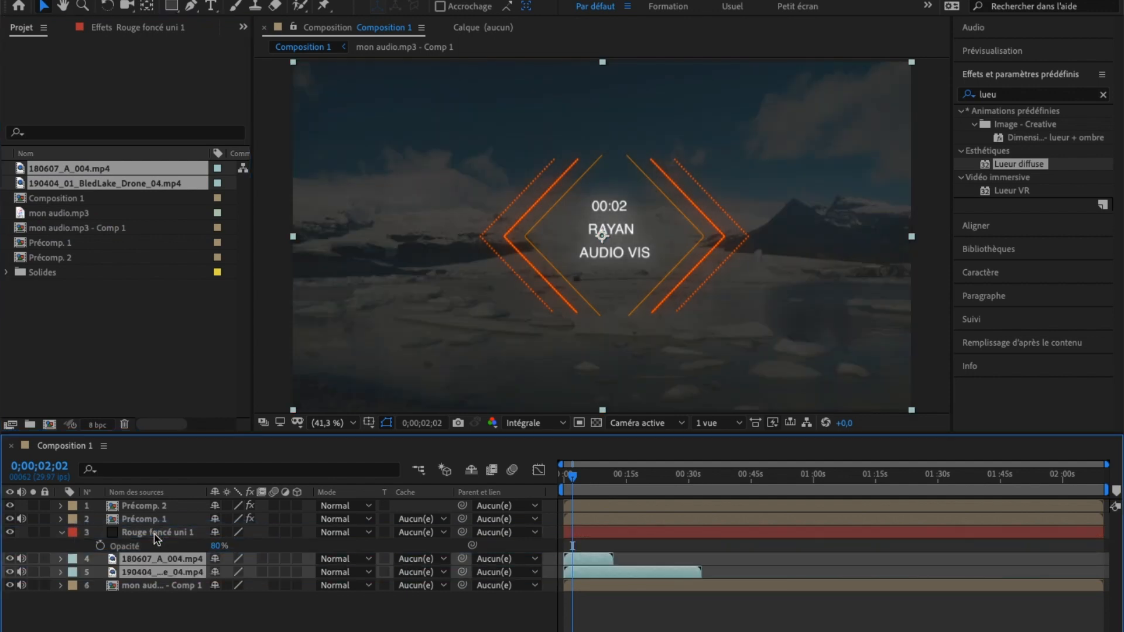
pyautogui.click(337, 624)
pyautogui.click(609, 567)
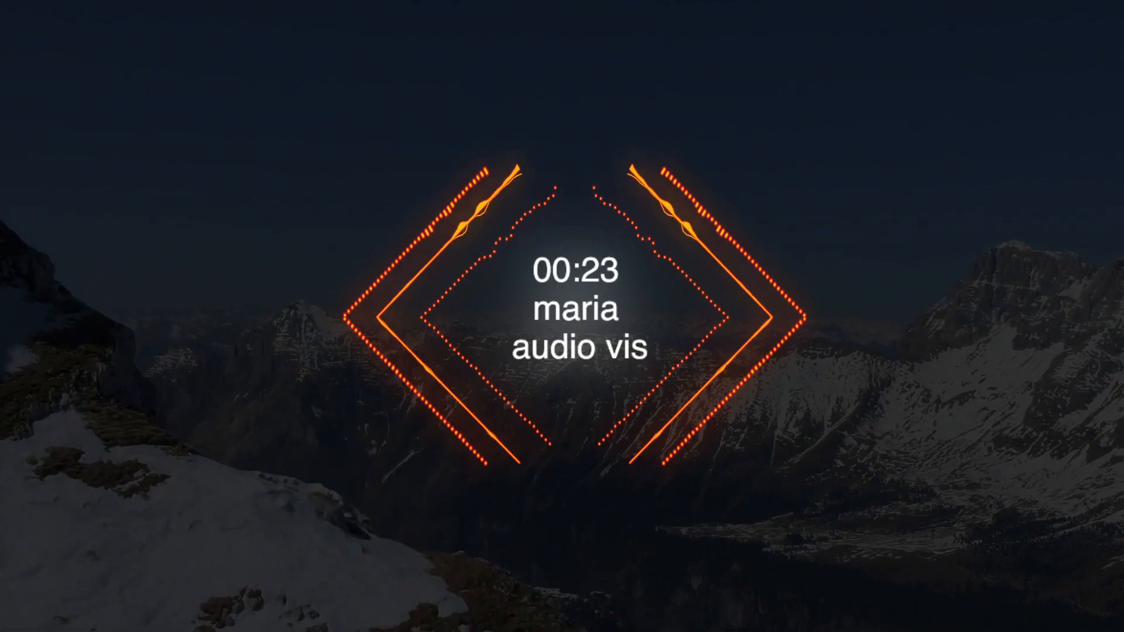